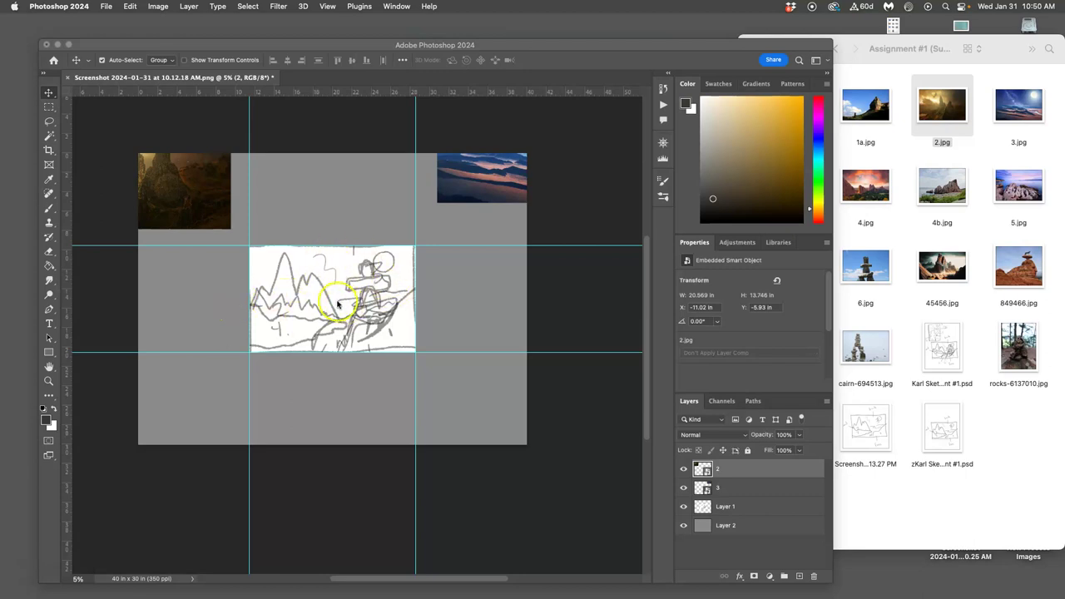
Bring Photoshop to the front and deselect the mountain photo layer 2.
{"action": "left_click", "coordinate": [50, 152]}
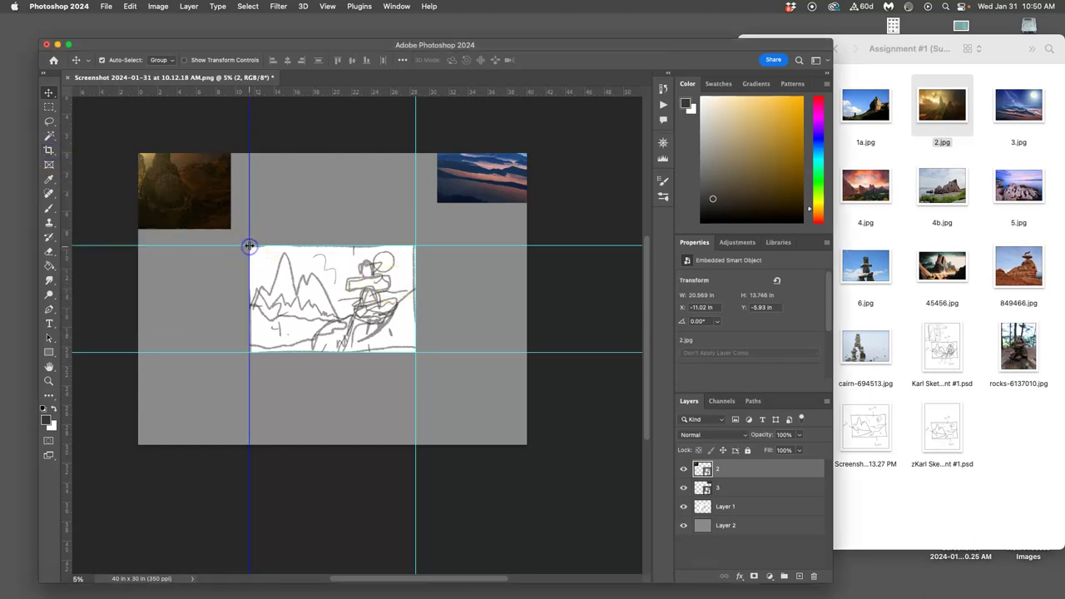
{"action": "left_click", "coordinate": [133, 121]}
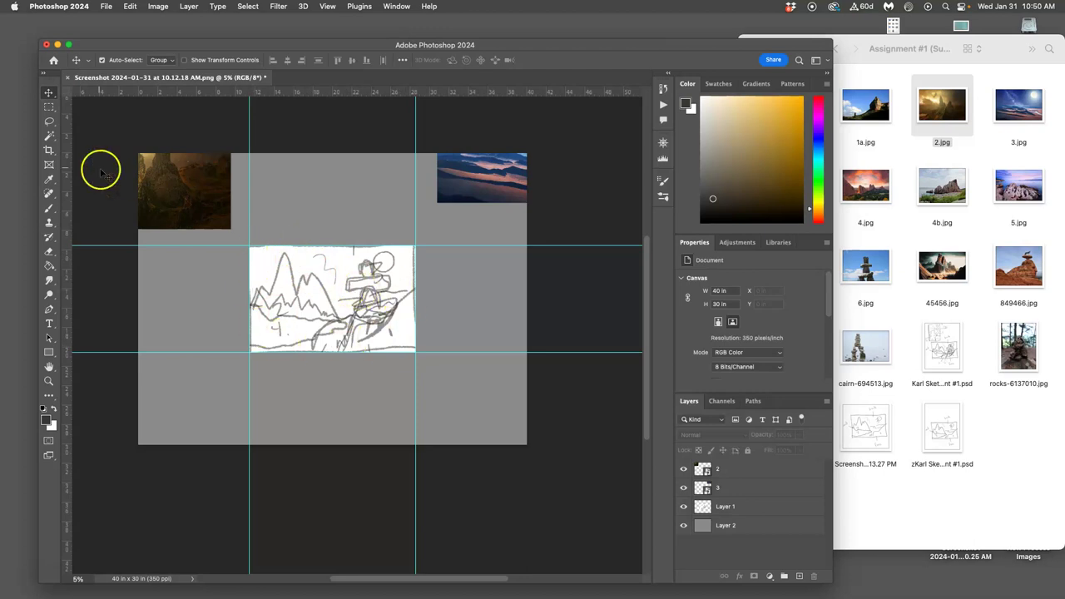
Crop the canvas down to the 17.13 × 10.99 in sketch area.
{"action": "left_click", "coordinate": [51, 151]}
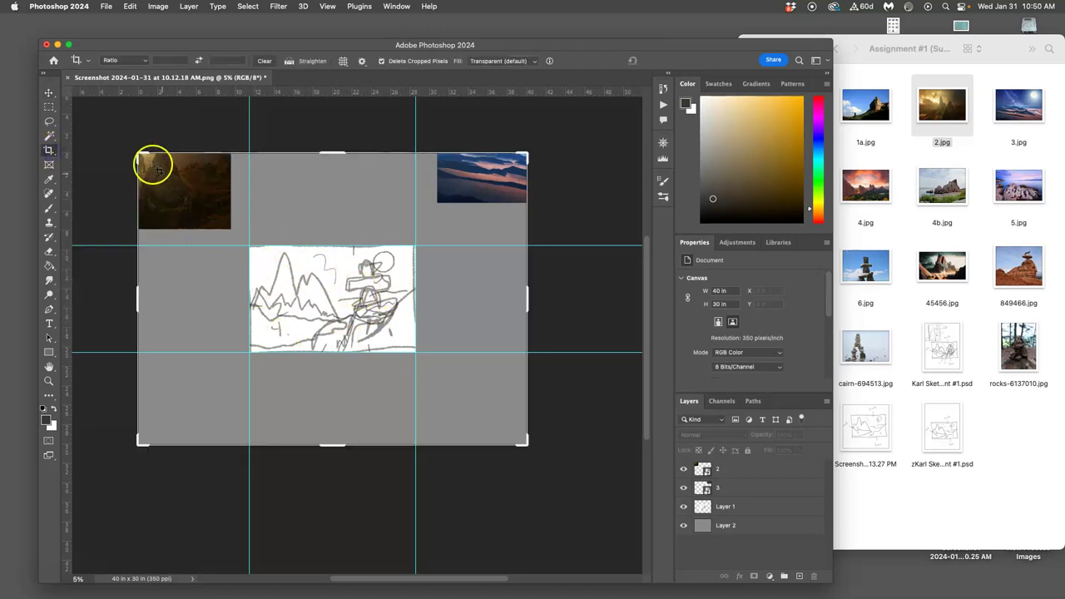
{"action": "left_click_drag", "start_coordinate": [138, 155], "coordinate": [194, 202]}
{"action": "left_click_drag", "start_coordinate": [470, 392], "coordinate": [415, 352]}
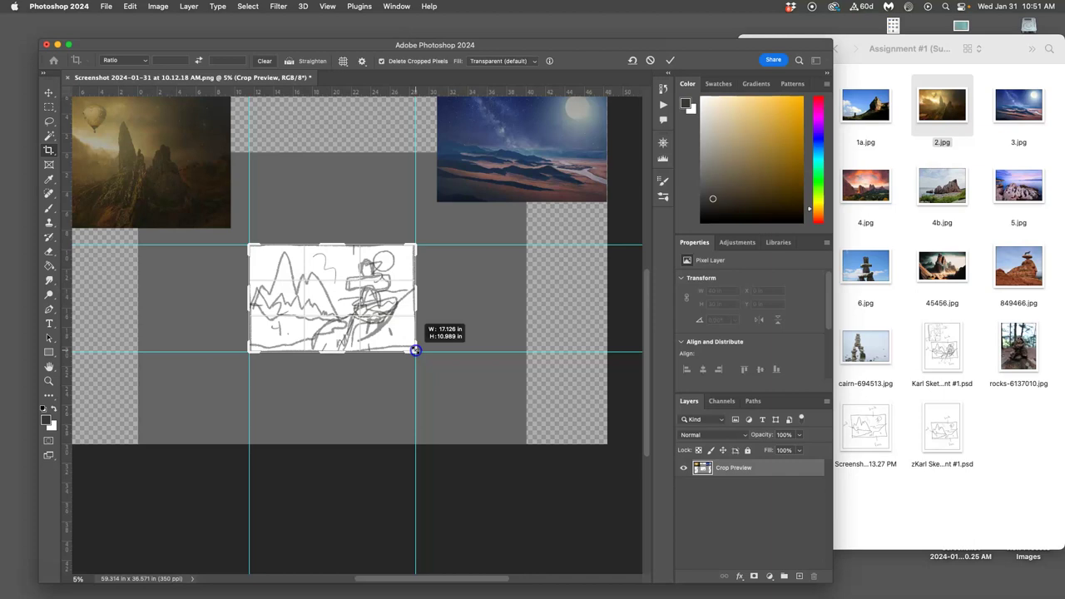
{"action": "left_click_drag", "start_coordinate": [416, 350], "coordinate": [416, 351]}
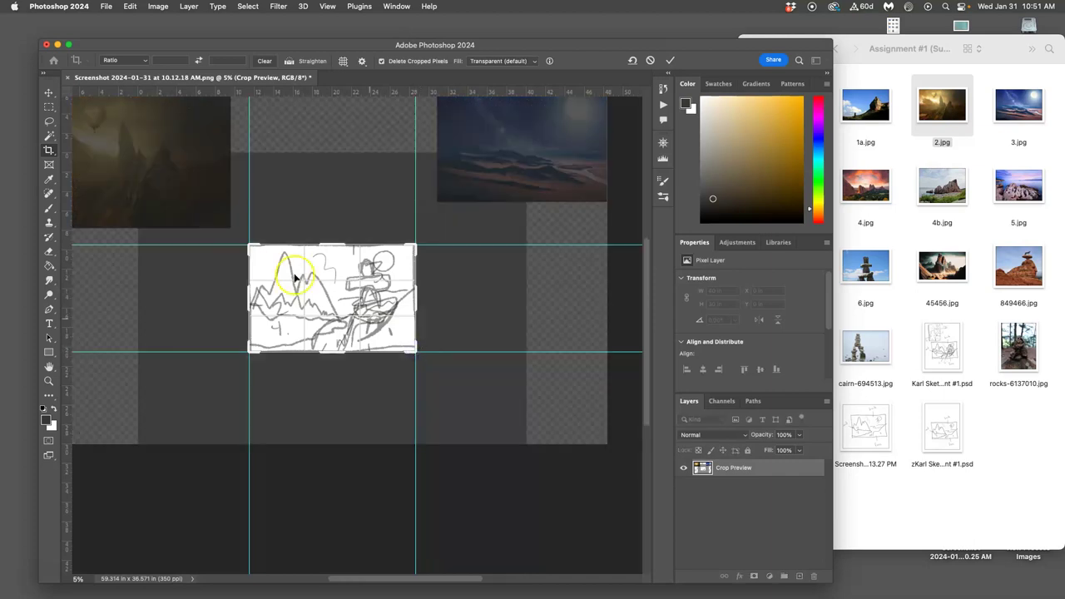
{"action": "left_click", "coordinate": [48, 121]}
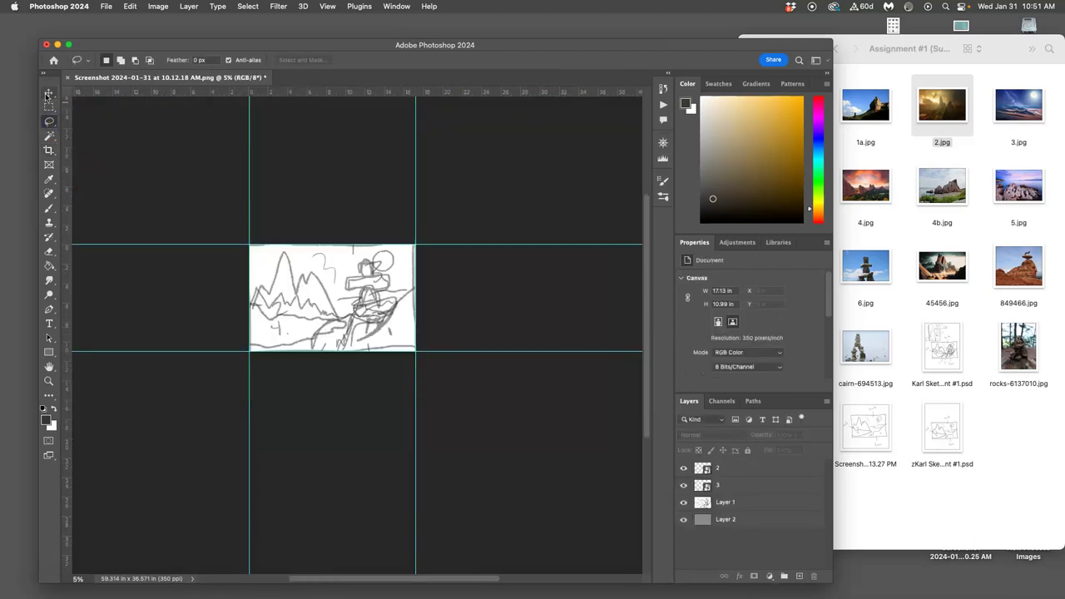
Undo the crop from the History panel, restoring the full 40 × 30 in canvas.
{"action": "left_click", "coordinate": [48, 93]}
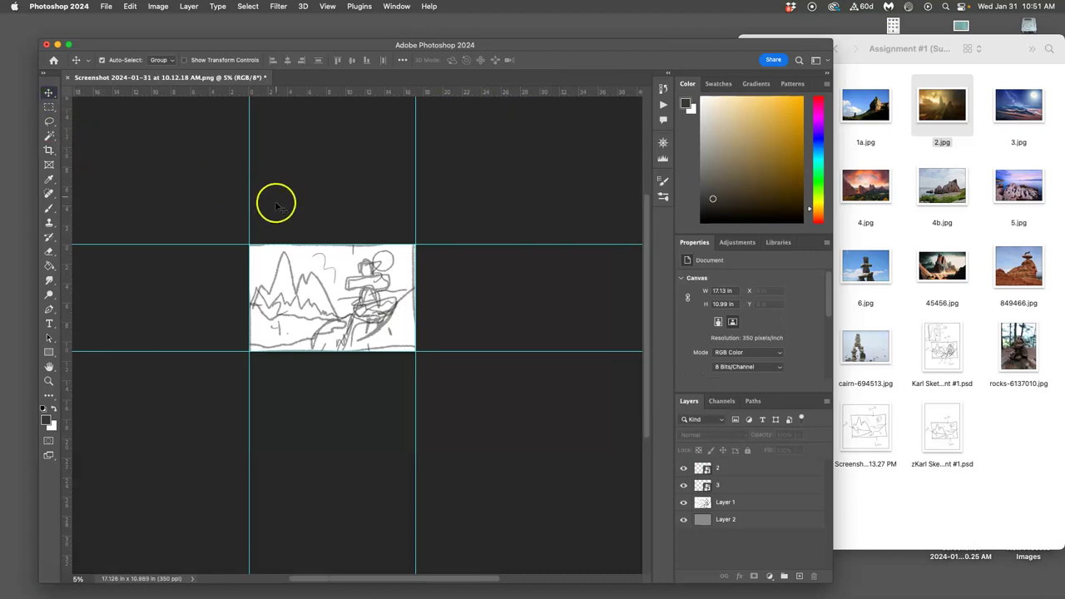
{"action": "left_click", "coordinate": [661, 87]}
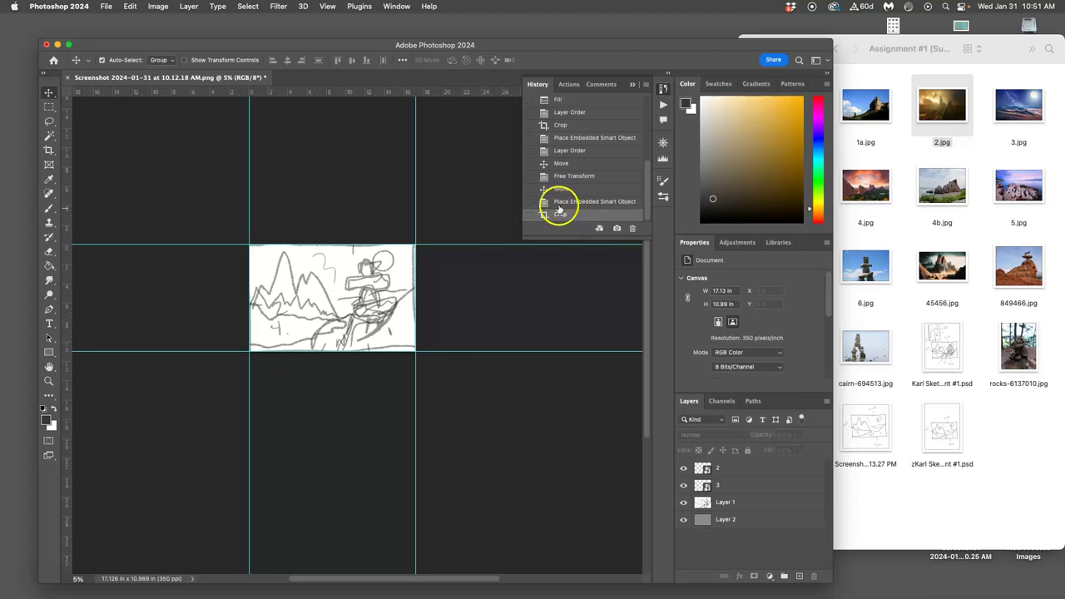
{"action": "left_click", "coordinate": [563, 205]}
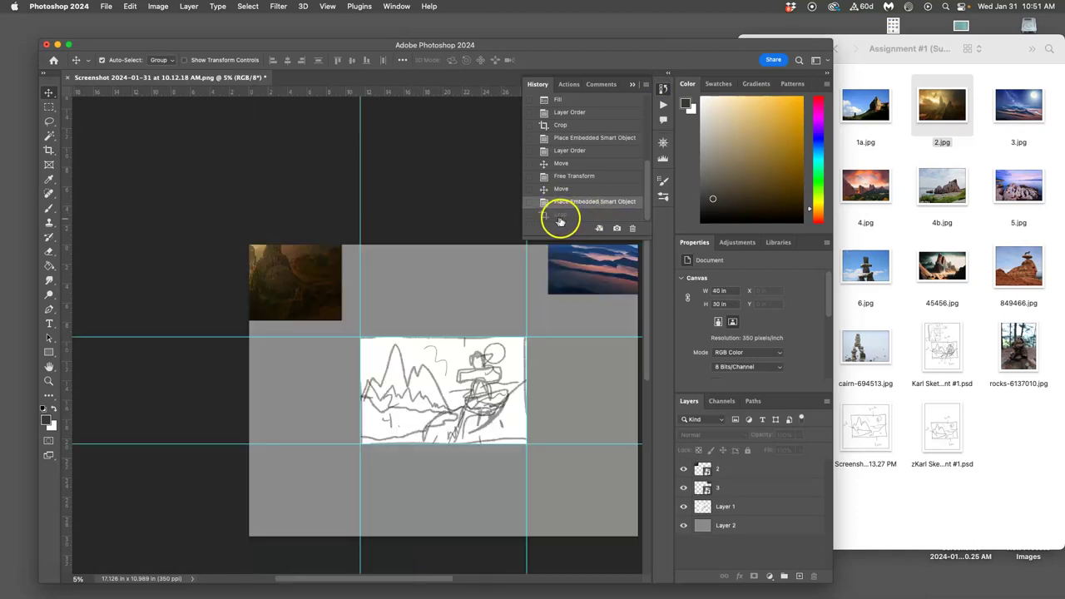
Nudge the mountain photo layer 2 slightly down and right.
{"action": "scroll", "coordinate": [333, 222], "scroll_direction": "right", "scroll_amount": 2}
{"action": "scroll", "coordinate": [337, 222], "scroll_direction": "right", "scroll_amount": 5}
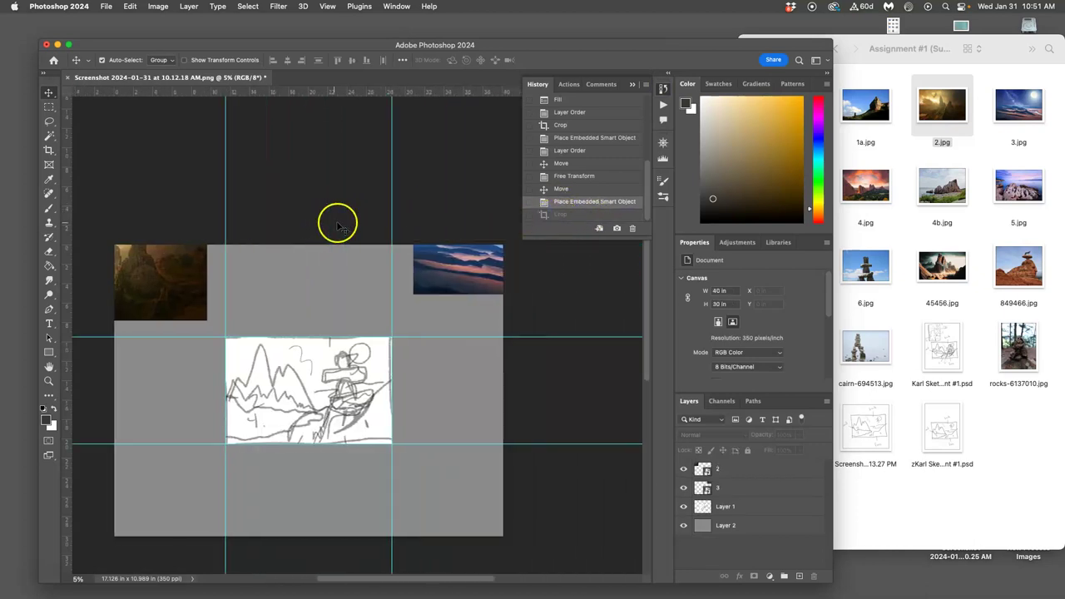
{"action": "scroll", "coordinate": [366, 233], "scroll_direction": "down", "scroll_amount": 3}
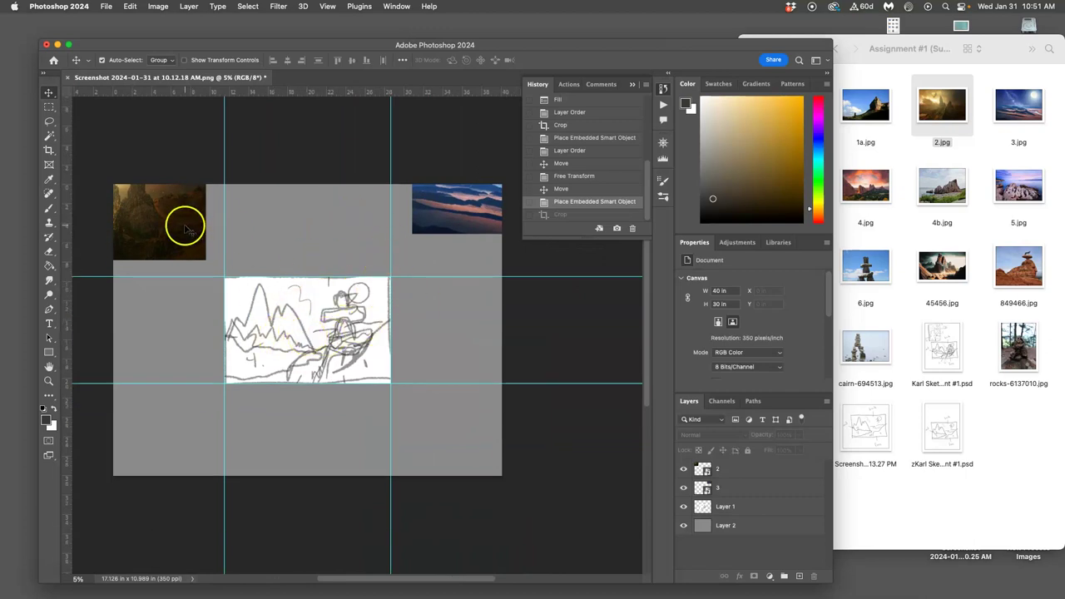
{"action": "mouse_move", "coordinate": [191, 225]}
{"action": "left_mouse_down"}
{"action": "mouse_move", "coordinate": [324, 265]}
{"action": "mouse_move", "coordinate": [193, 236]}
{"action": "left_mouse_up"}
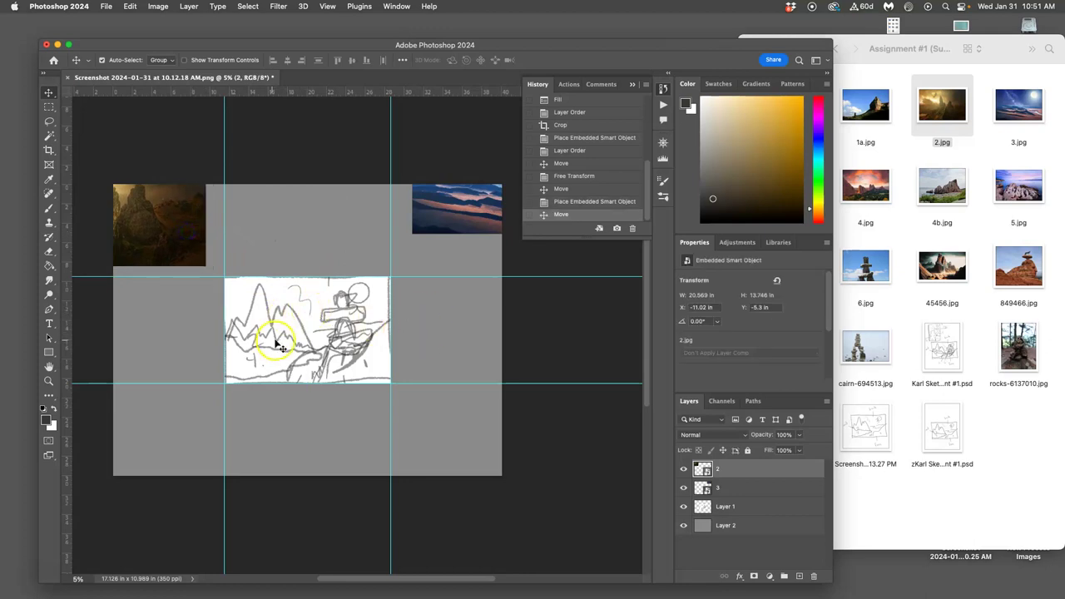
Place 4.jpg shrunk at the canvas's lower left, then open the sketch PSD for reference.
{"action": "left_click", "coordinate": [981, 221]}
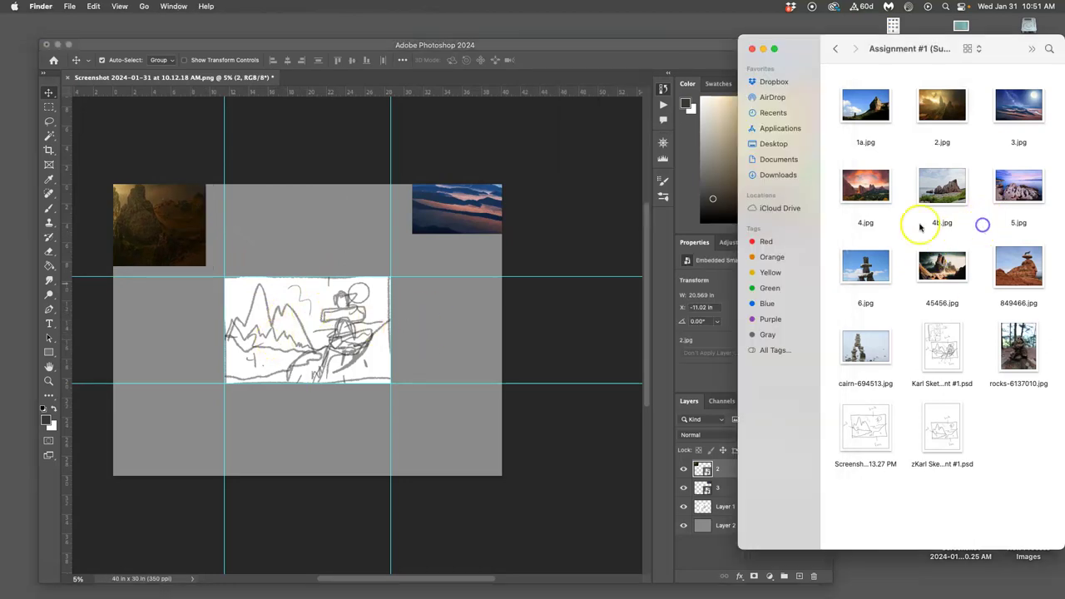
{"action": "left_click_drag", "start_coordinate": [865, 187], "coordinate": [356, 428]}
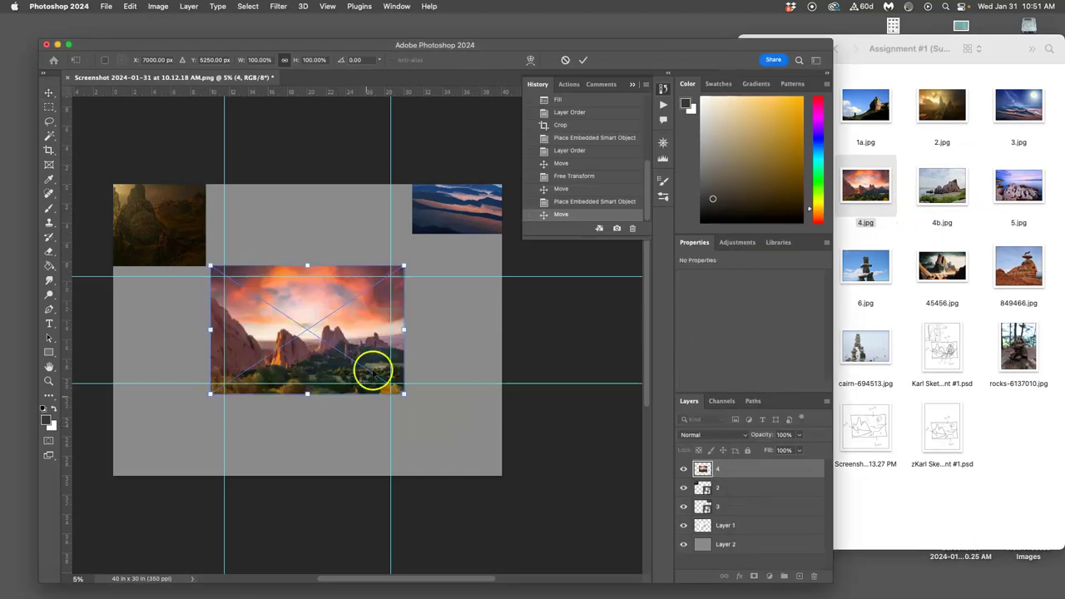
{"action": "left_click_drag", "start_coordinate": [405, 265], "coordinate": [357, 296]}
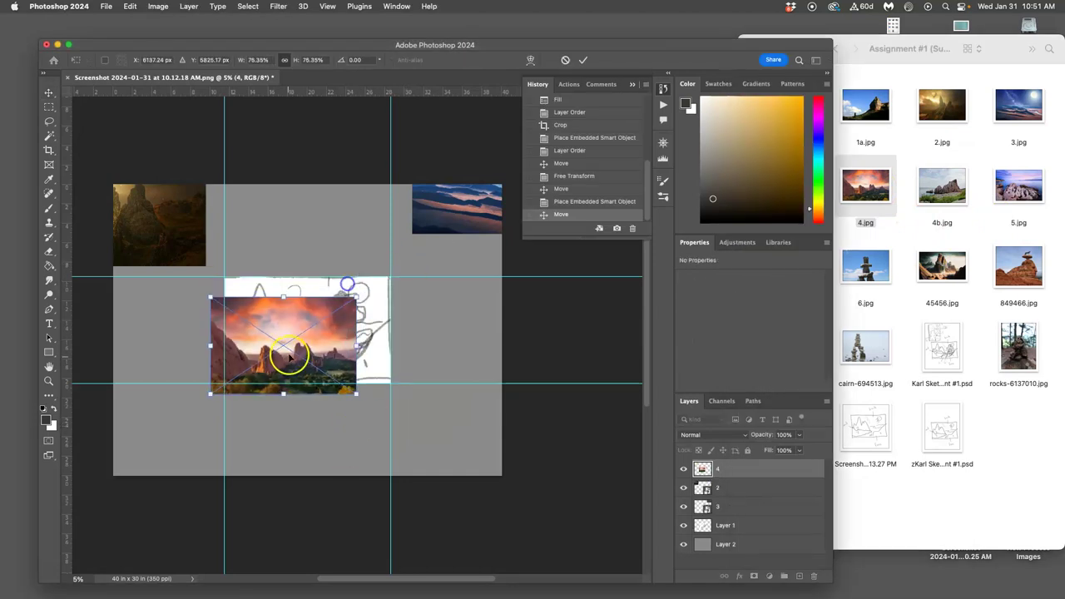
{"action": "mouse_move", "coordinate": [285, 318]}
{"action": "left_mouse_down"}
{"action": "mouse_move", "coordinate": [190, 396]}
{"action": "mouse_move", "coordinate": [127, 426]}
{"action": "left_mouse_up"}
{"action": "key", "text": "Return"}
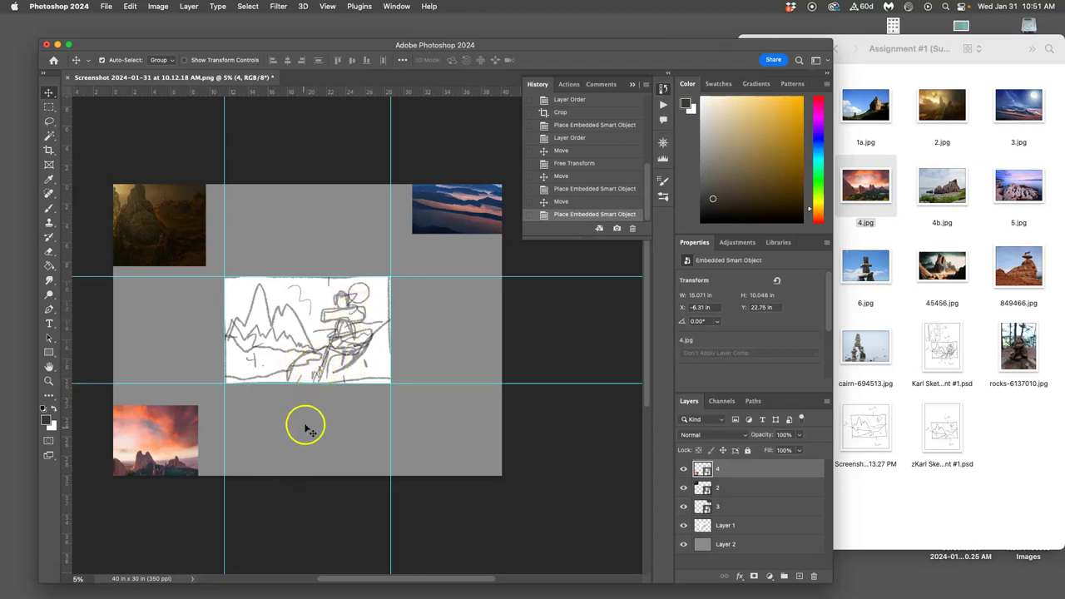
{"action": "double_click", "coordinate": [938, 350]}
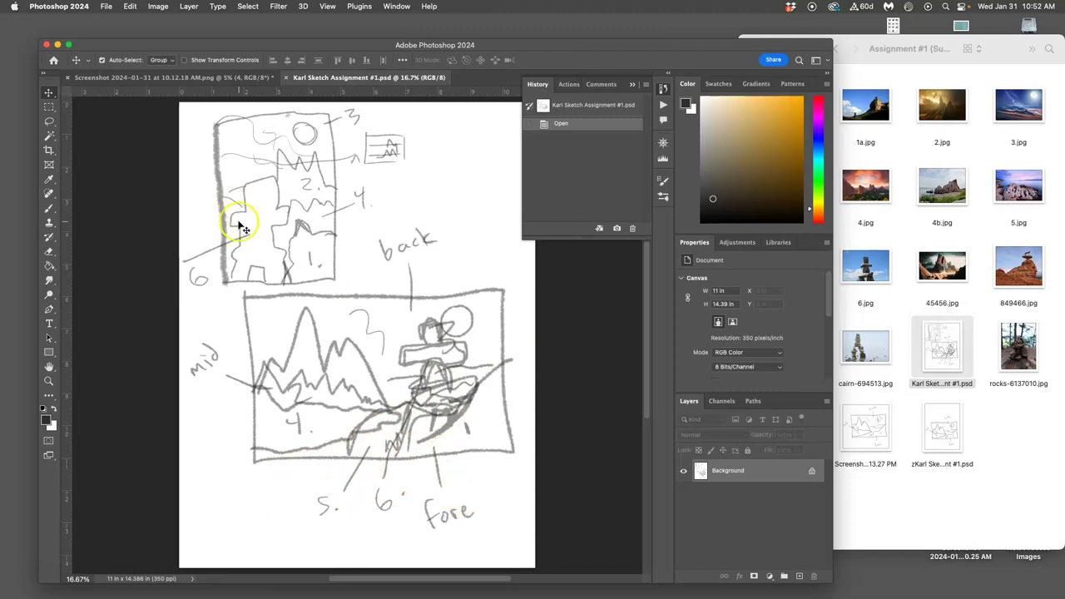
{"action": "left_click", "coordinate": [260, 79]}
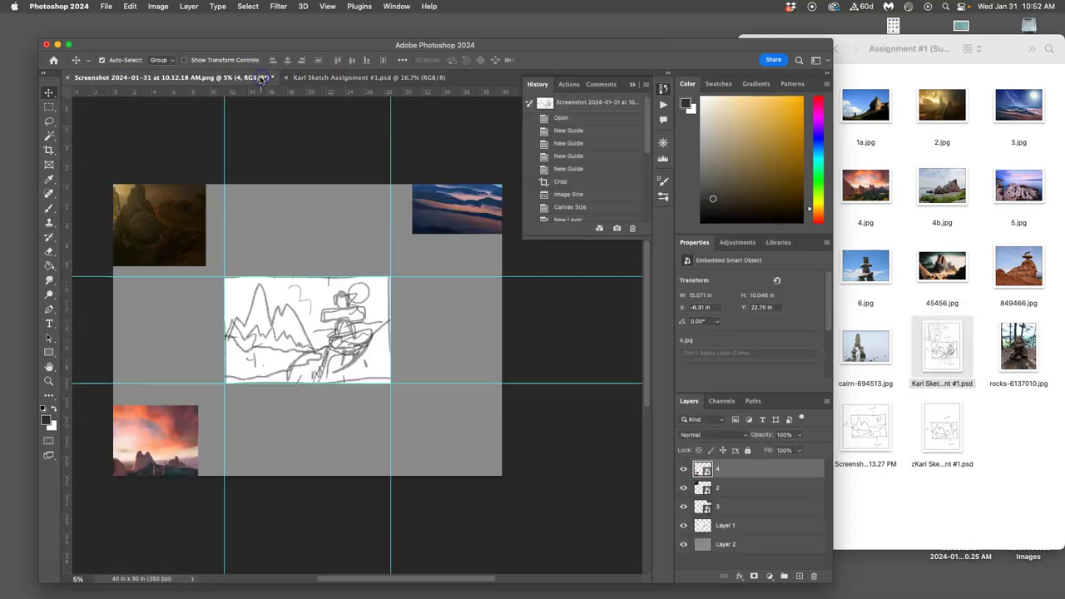
Place 5.jpg, flip it horizontally and move it to the canvas's right edge.
{"action": "left_click", "coordinate": [907, 333]}
{"action": "left_click_drag", "start_coordinate": [1019, 185], "coordinate": [426, 359]}
{"action": "left_click_drag", "start_coordinate": [309, 353], "coordinate": [345, 333]}
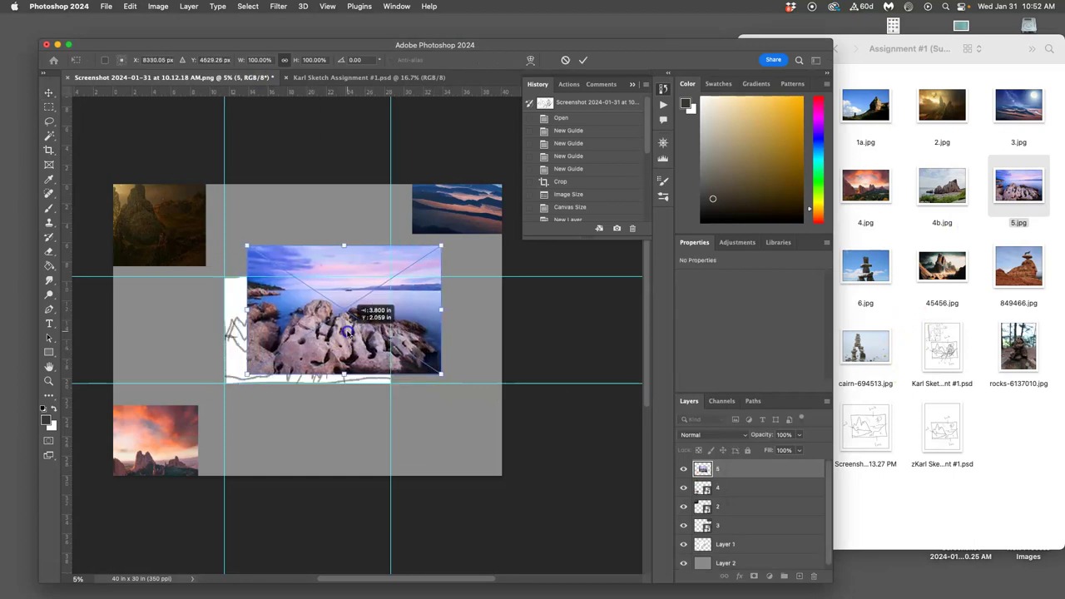
{"action": "right_click", "coordinate": [345, 336]}
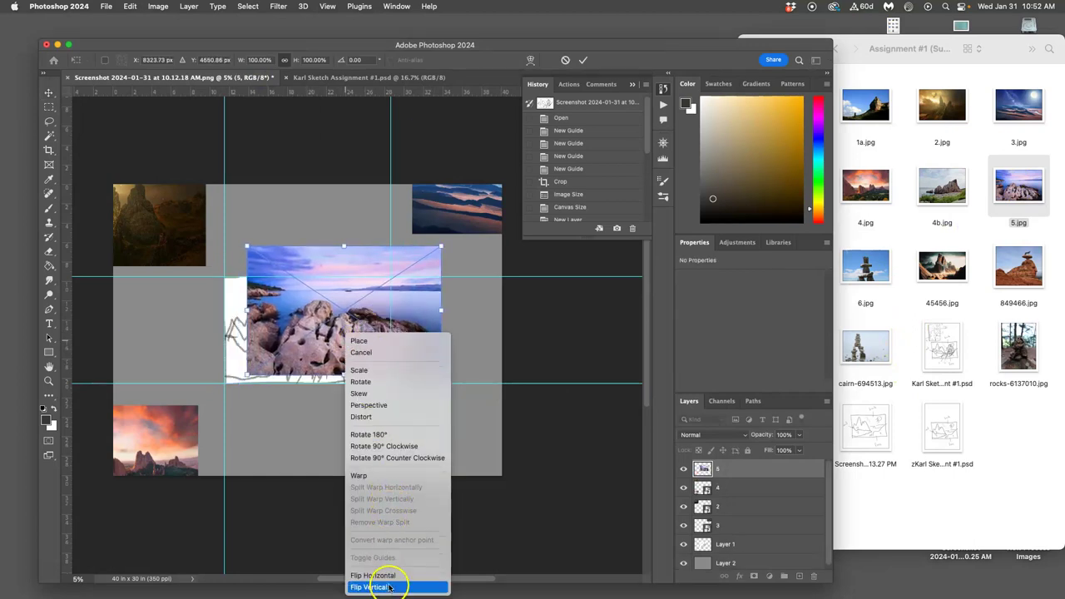
{"action": "left_click", "coordinate": [383, 574]}
{"action": "key", "text": "Return"}
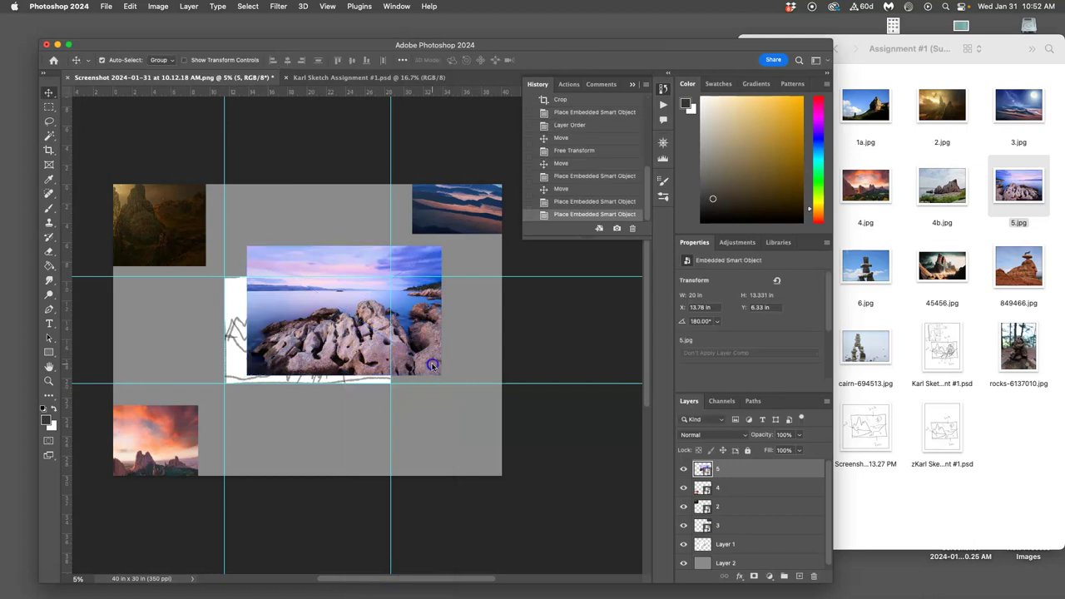
{"action": "mouse_move", "coordinate": [349, 337]}
{"action": "left_mouse_down"}
{"action": "mouse_move", "coordinate": [388, 358]}
{"action": "mouse_move", "coordinate": [456, 356]}
{"action": "mouse_move", "coordinate": [391, 358]}
{"action": "mouse_move", "coordinate": [500, 474]}
{"action": "mouse_move", "coordinate": [522, 387]}
{"action": "mouse_move", "coordinate": [514, 332]}
{"action": "left_mouse_up"}
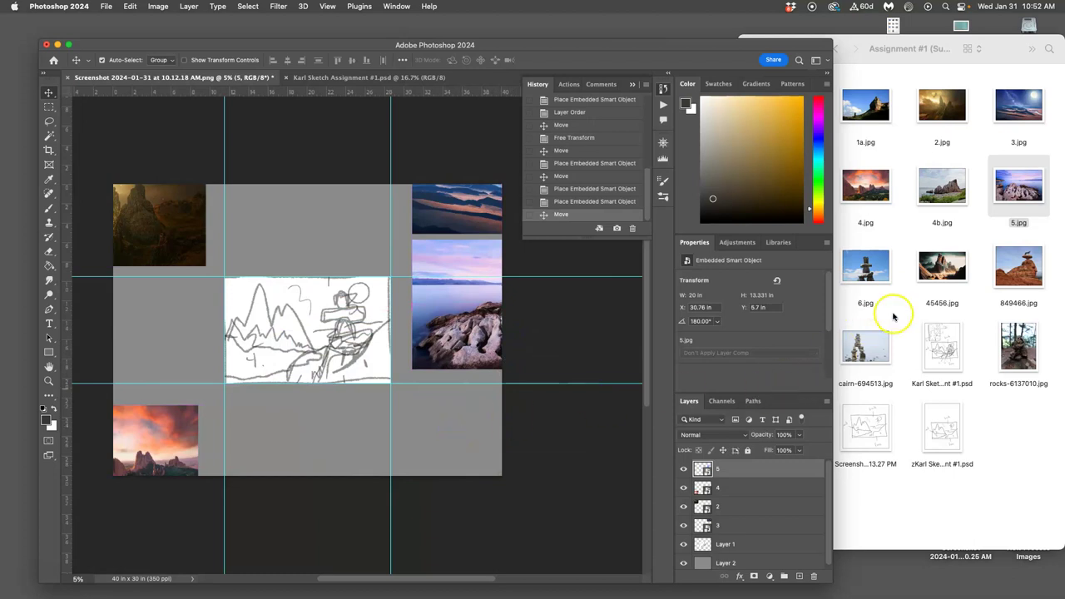
Place 6.jpg, shrunk and moved to the bottom centre below the sketch.
{"action": "left_click", "coordinate": [896, 322]}
{"action": "left_click_drag", "start_coordinate": [865, 266], "coordinate": [374, 424]}
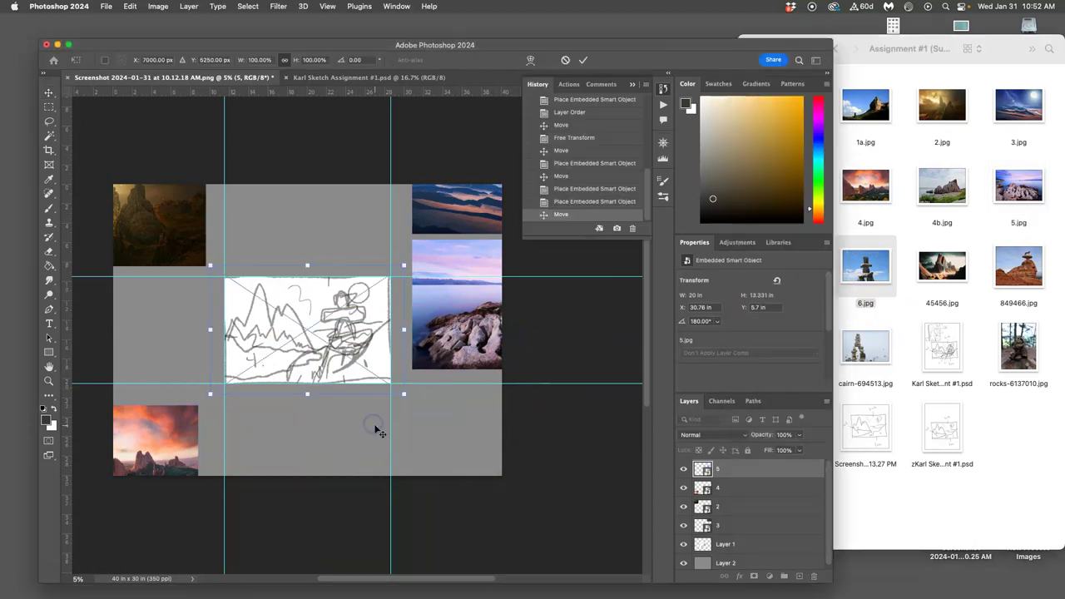
{"action": "left_click_drag", "start_coordinate": [325, 358], "coordinate": [350, 365]}
{"action": "mouse_move", "coordinate": [435, 402]}
{"action": "left_mouse_down"}
{"action": "mouse_move", "coordinate": [441, 380]}
{"action": "mouse_move", "coordinate": [411, 388]}
{"action": "mouse_move", "coordinate": [433, 399]}
{"action": "mouse_move", "coordinate": [358, 359]}
{"action": "mouse_move", "coordinate": [355, 449]}
{"action": "mouse_move", "coordinate": [320, 504]}
{"action": "left_mouse_up"}
Commit the cairn photo, then place 1a.jpg over the sketch, slightly enlarged.
{"action": "left_click", "coordinate": [366, 307]}
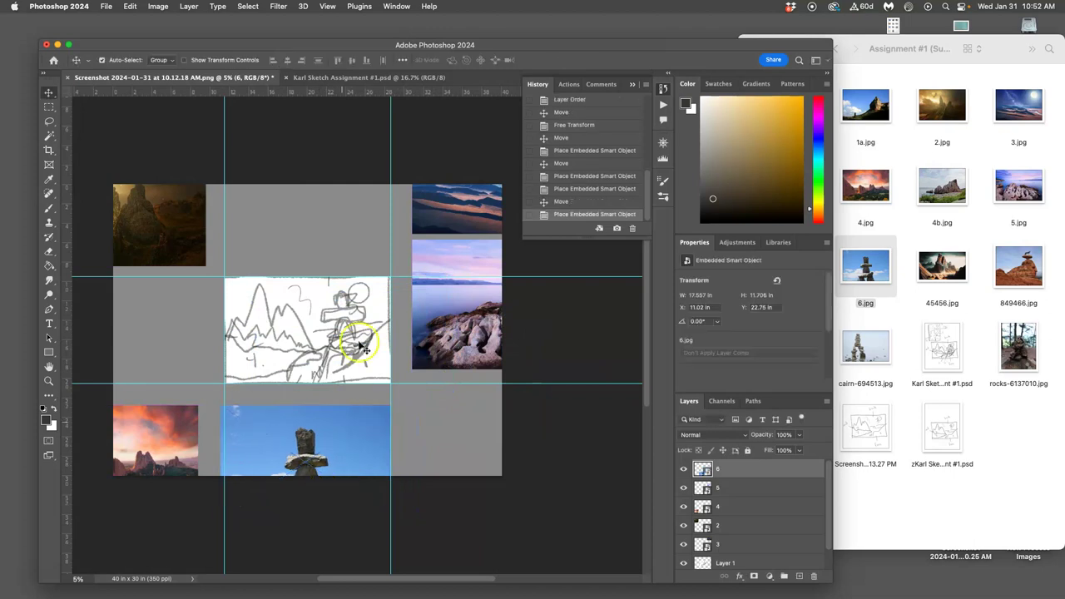
{"action": "left_click", "coordinate": [903, 240]}
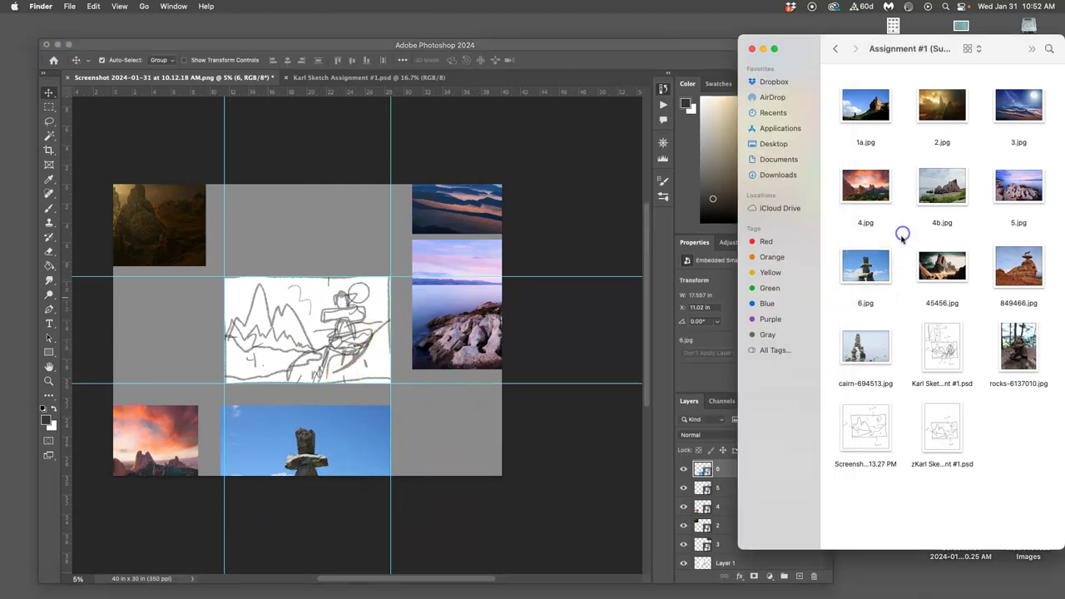
{"action": "left_click_drag", "start_coordinate": [874, 108], "coordinate": [457, 369]}
{"action": "left_click_drag", "start_coordinate": [352, 339], "coordinate": [339, 404]}
{"action": "left_click_drag", "start_coordinate": [371, 357], "coordinate": [389, 332]}
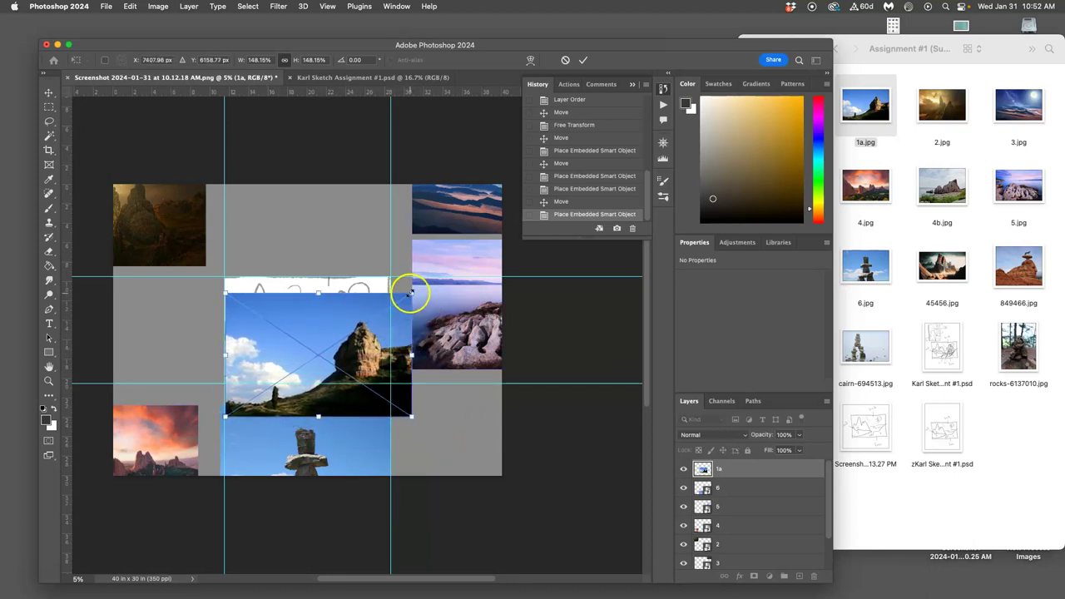
{"action": "left_click_drag", "start_coordinate": [411, 293], "coordinate": [419, 287]}
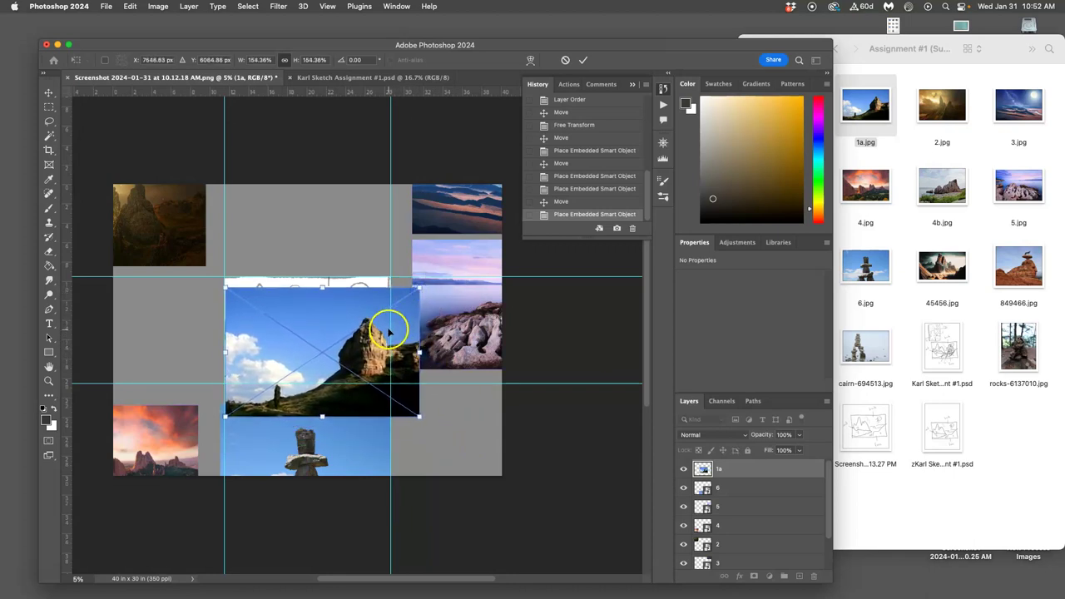
{"action": "key", "text": "Return"}
Move the 1a photo to the canvas's lower right and make the Layers panel taller.
{"action": "scroll", "coordinate": [372, 348], "scroll_direction": "up", "scroll_amount": 4}
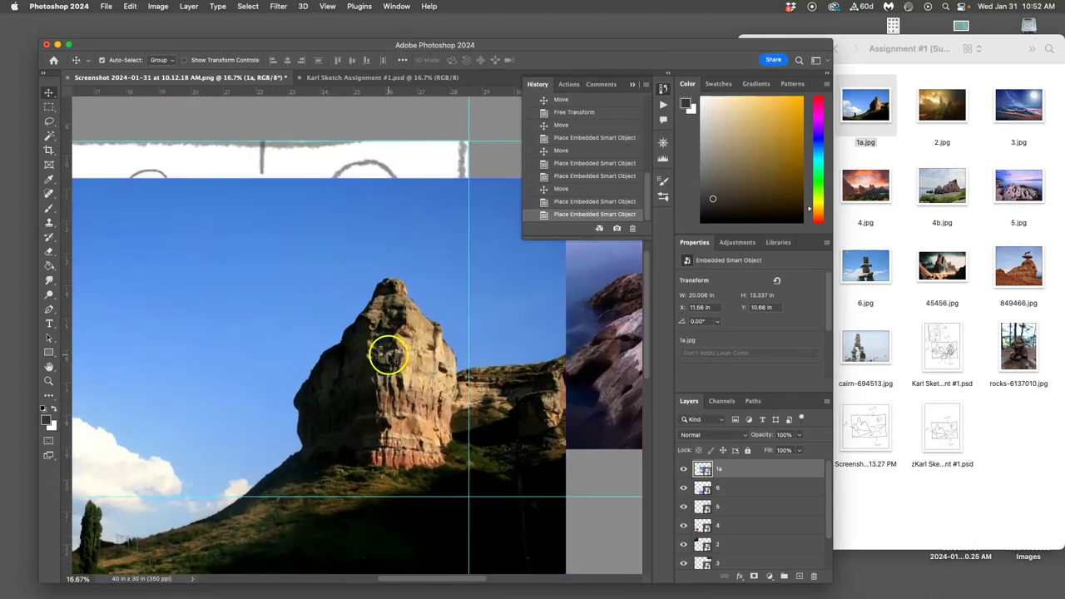
{"action": "scroll", "coordinate": [388, 356], "scroll_direction": "down", "scroll_amount": 4}
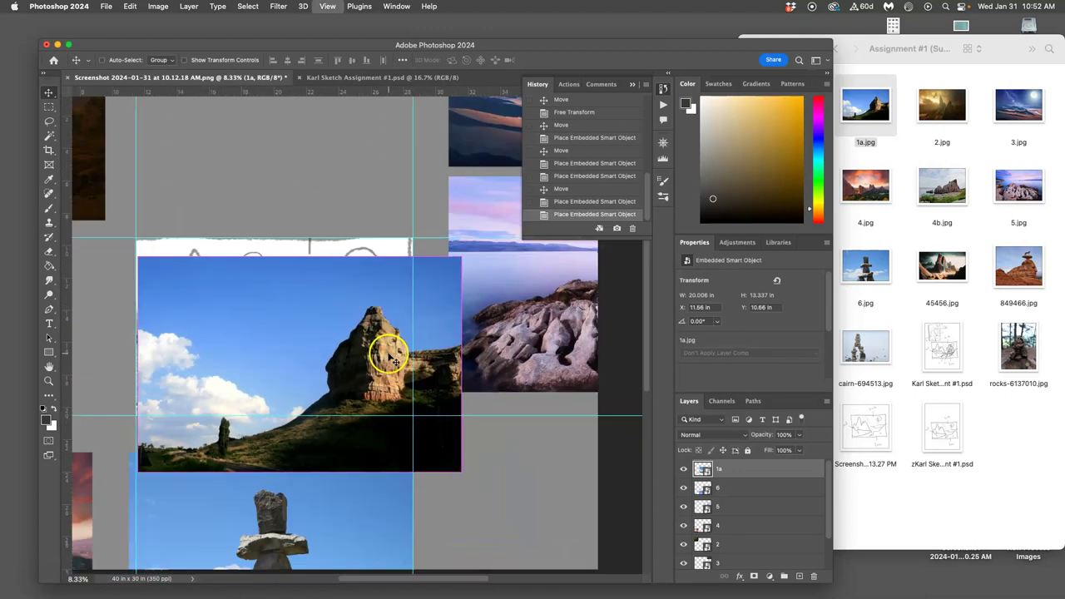
{"action": "left_click_drag", "start_coordinate": [388, 354], "coordinate": [527, 456]}
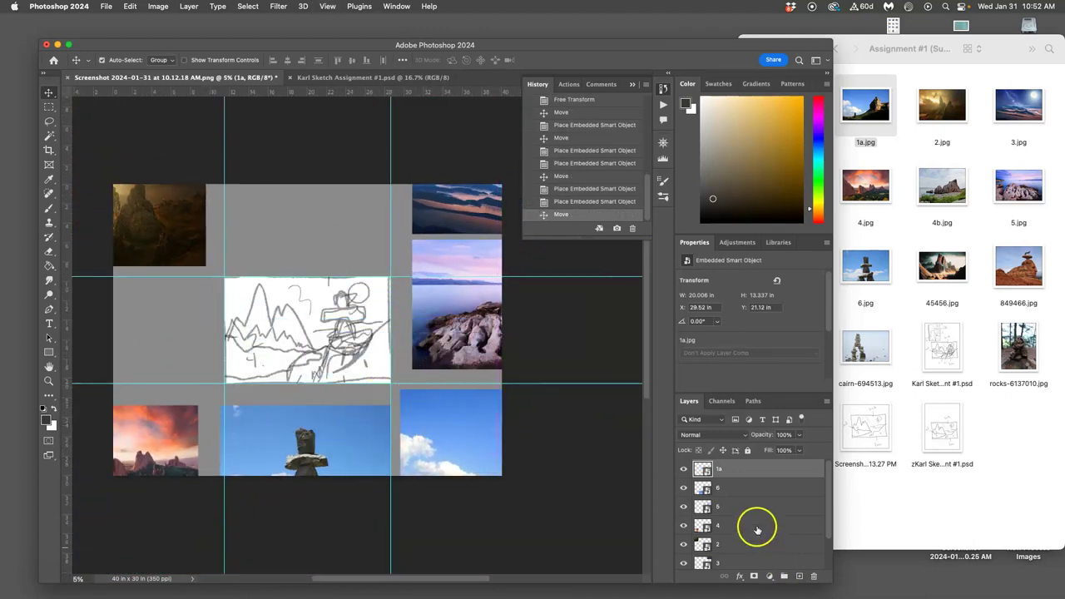
{"action": "left_click_drag", "start_coordinate": [767, 391], "coordinate": [764, 302]}
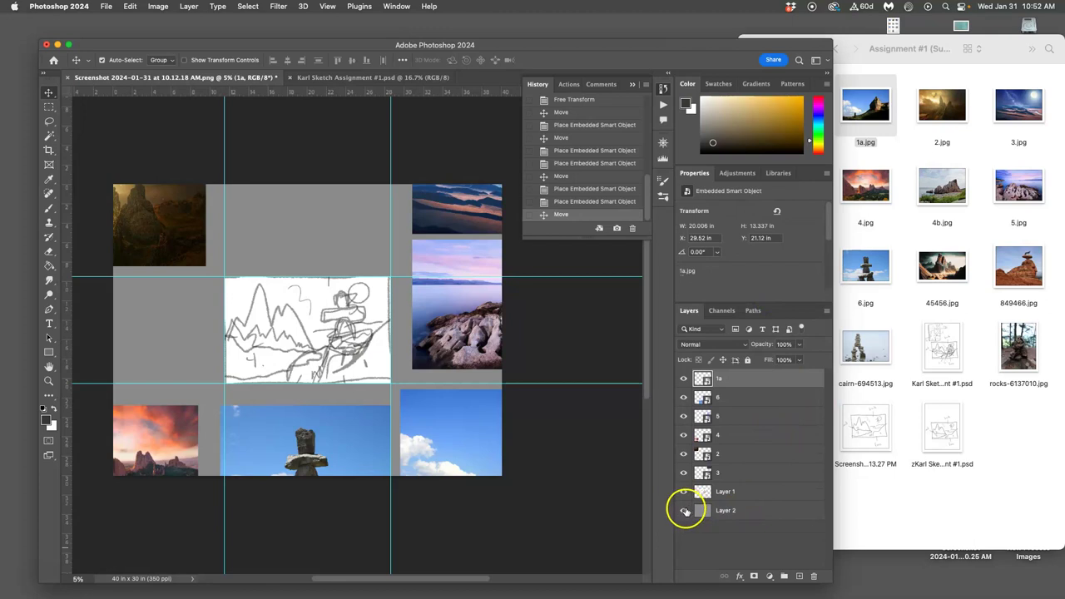
{"action": "left_click", "coordinate": [683, 510]}
{"action": "left_click", "coordinate": [683, 510]}
{"action": "left_click", "coordinate": [684, 492]}
{"action": "left_click", "coordinate": [684, 492]}
{"action": "left_click", "coordinate": [684, 473]}
{"action": "left_click", "coordinate": [684, 454]}
{"action": "left_click", "coordinate": [684, 434]}
{"action": "left_click", "coordinate": [683, 416]}
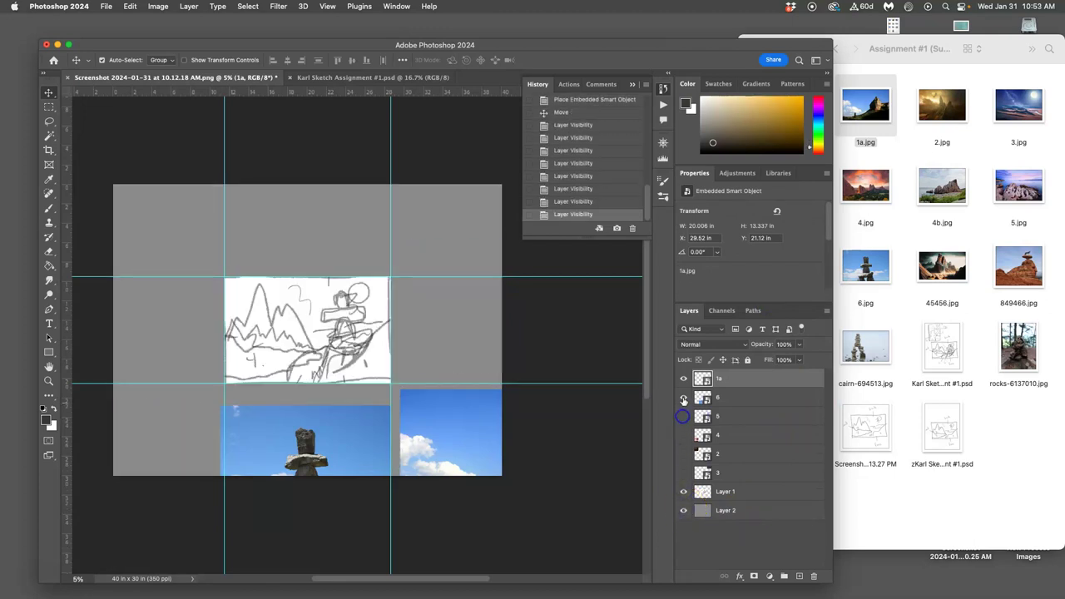
{"action": "left_click", "coordinate": [683, 397]}
{"action": "left_click", "coordinate": [683, 378]}
{"action": "left_click", "coordinate": [684, 378]}
{"action": "left_click", "coordinate": [683, 397]}
{"action": "left_click", "coordinate": [683, 416]}
{"action": "left_click", "coordinate": [683, 434]}
{"action": "left_click", "coordinate": [683, 453]}
{"action": "left_click", "coordinate": [684, 472]}
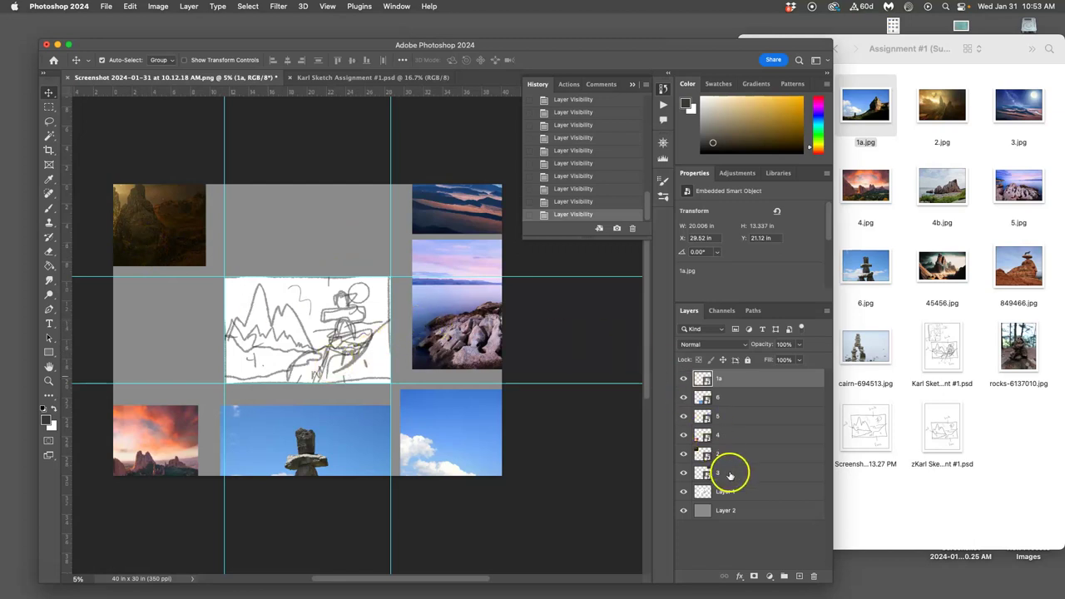
Move the night-sky layer 3 over the sketch and lock it.
{"action": "left_click", "coordinate": [730, 473]}
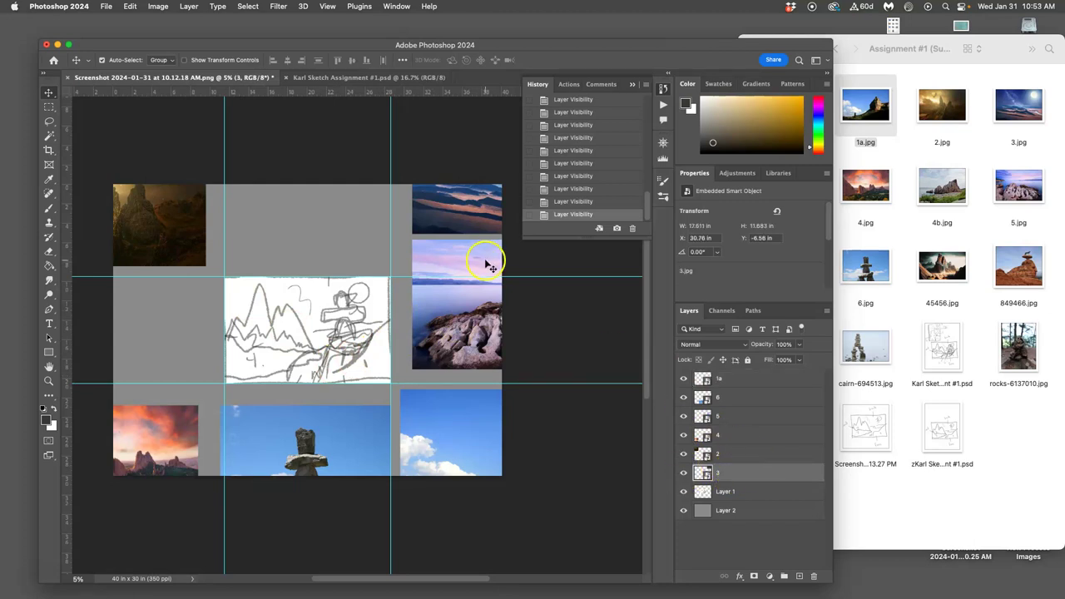
{"action": "mouse_move", "coordinate": [485, 221]}
{"action": "left_mouse_down"}
{"action": "mouse_move", "coordinate": [387, 286]}
{"action": "mouse_move", "coordinate": [309, 319]}
{"action": "mouse_move", "coordinate": [287, 341]}
{"action": "mouse_move", "coordinate": [289, 377]}
{"action": "left_mouse_up"}
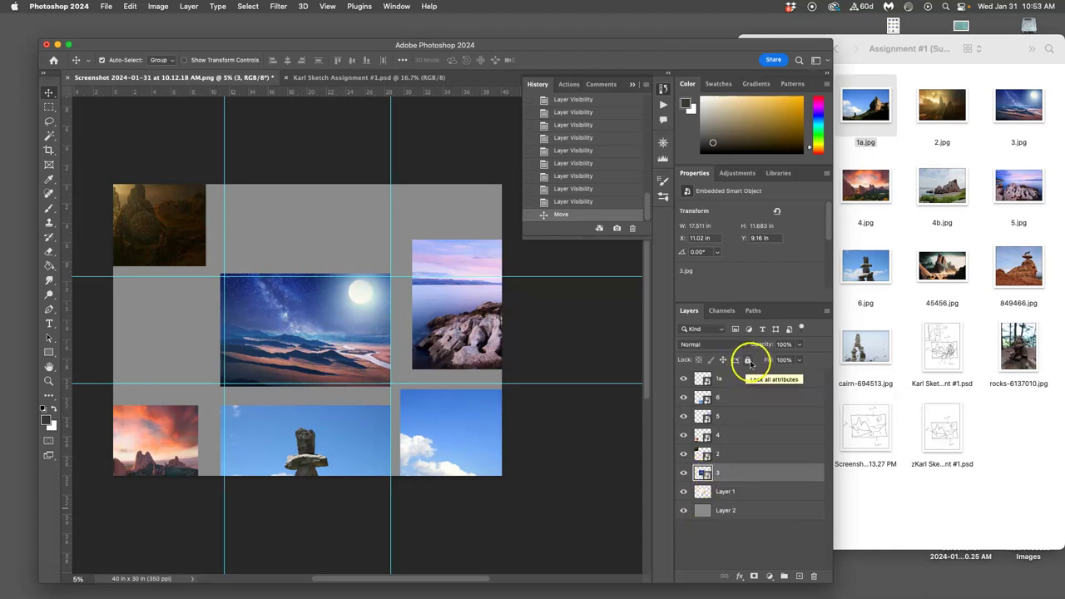
{"action": "left_click", "coordinate": [747, 361]}
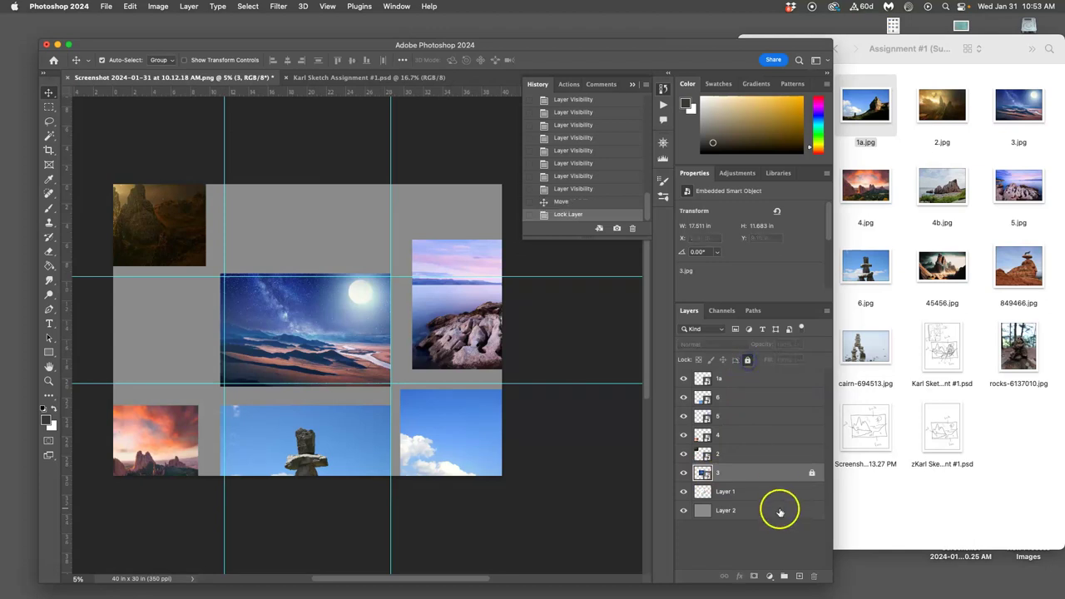
{"action": "left_click", "coordinate": [683, 473]}
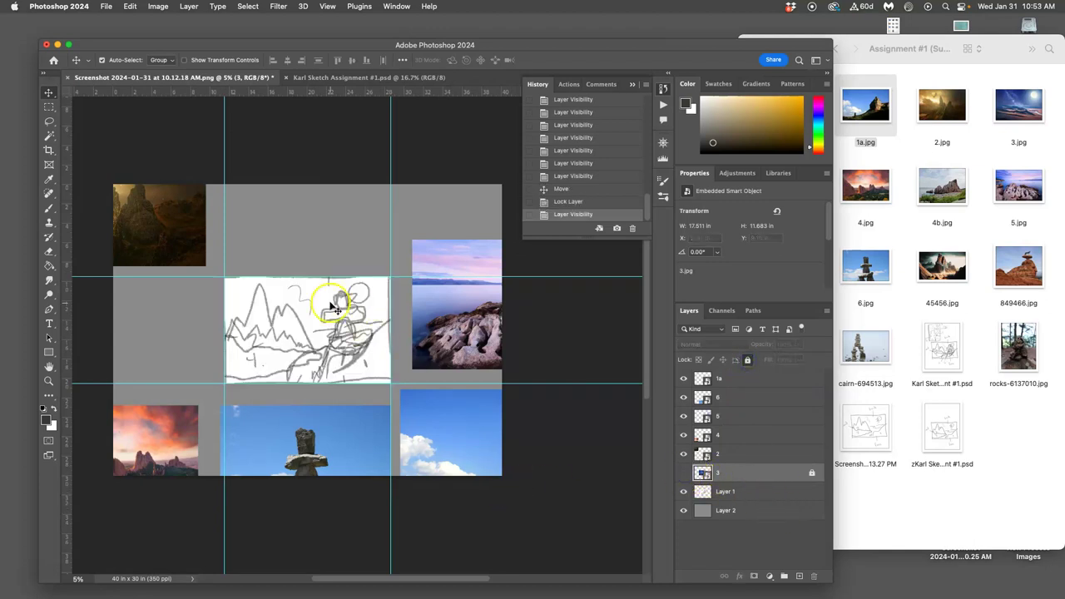
{"action": "left_click", "coordinate": [683, 473]}
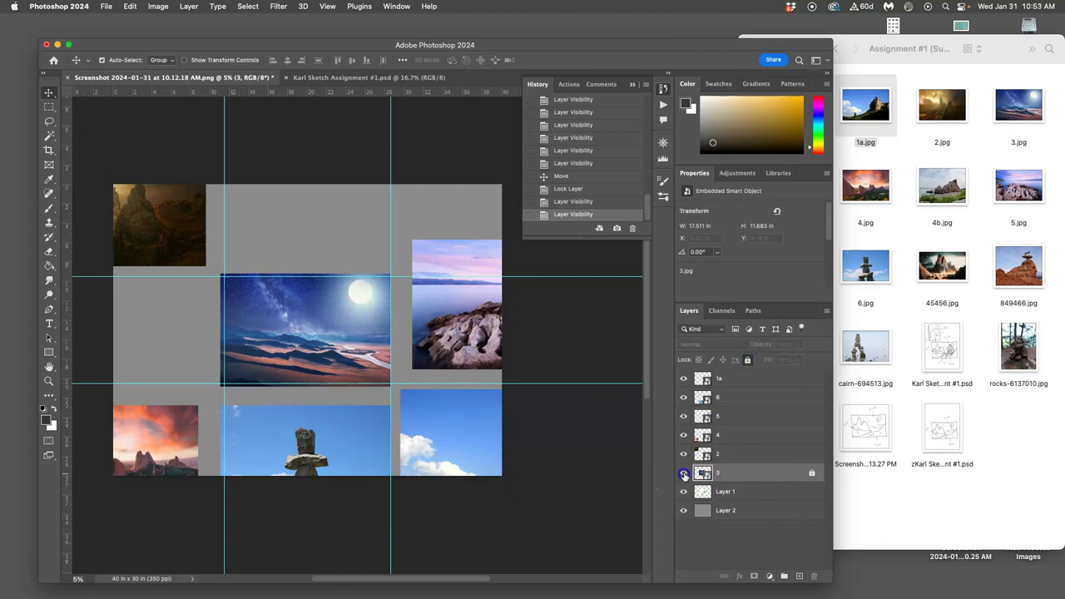
Set layer 3 to 46% opacity, relock and hide it, and move layer 2 toward centre.
{"action": "left_click", "coordinate": [747, 360]}
{"action": "left_click", "coordinate": [799, 344]}
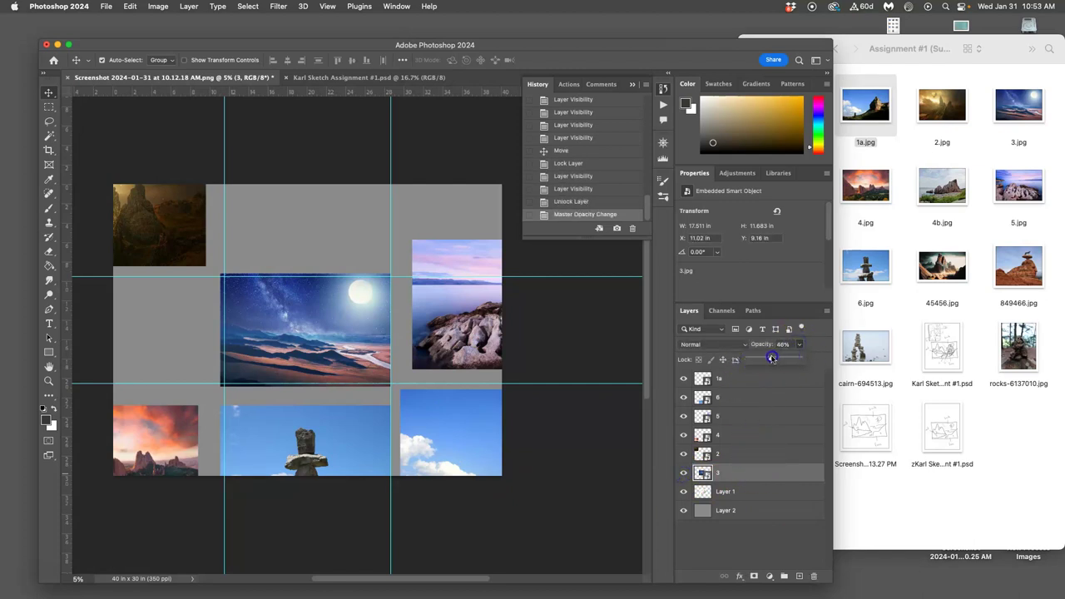
{"action": "left_click_drag", "start_coordinate": [777, 357], "coordinate": [773, 357]}
{"action": "left_click", "coordinate": [797, 472]}
{"action": "left_click", "coordinate": [747, 360]}
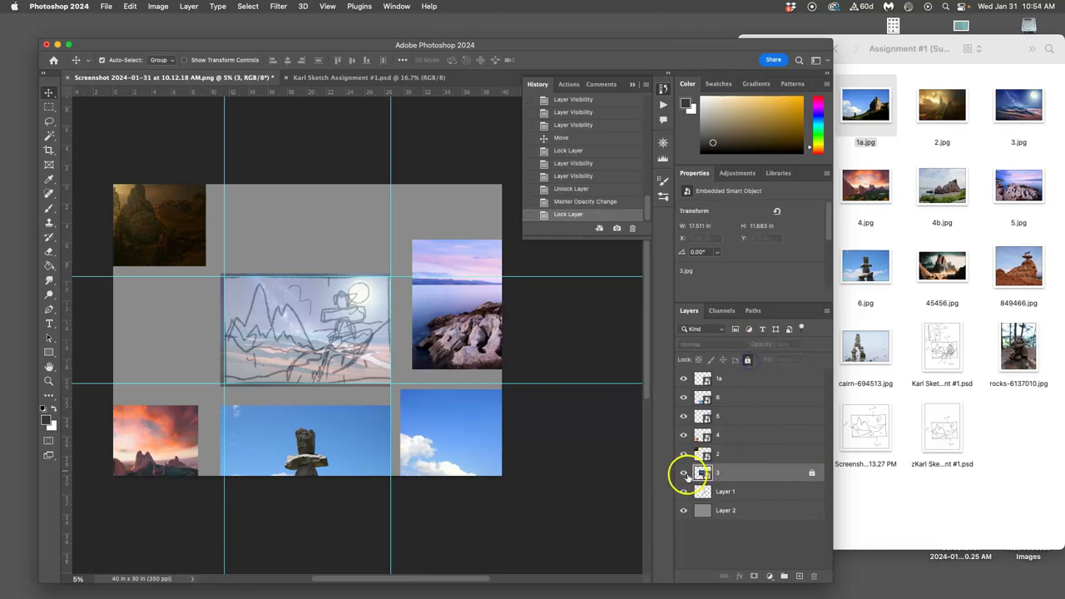
{"action": "left_click", "coordinate": [684, 473]}
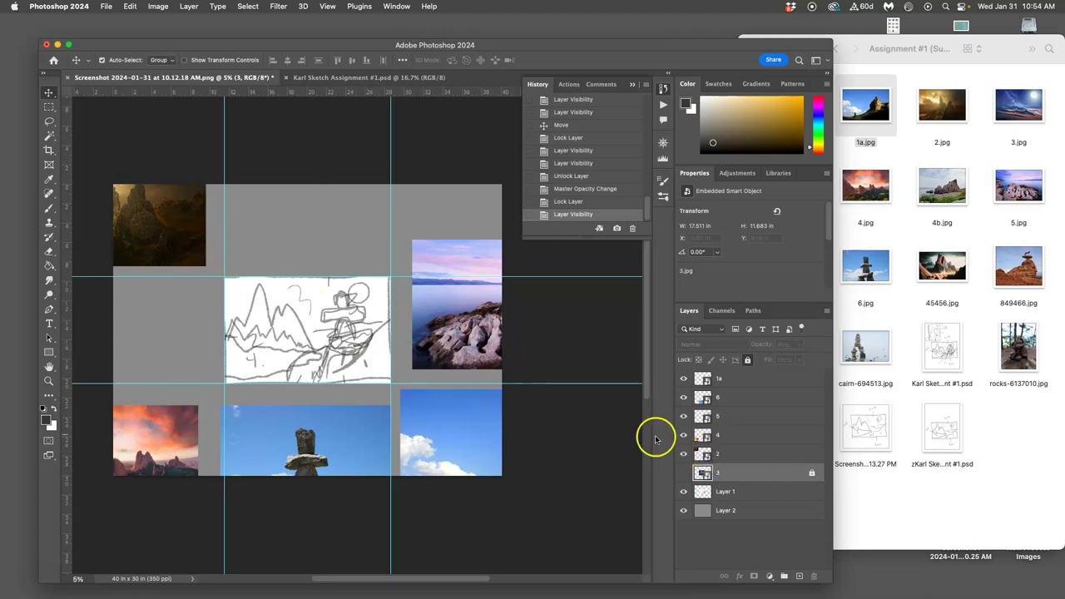
{"action": "left_click", "coordinate": [740, 454]}
{"action": "left_click_drag", "start_coordinate": [137, 202], "coordinate": [240, 264]}
Show and unlock the night-sky layer 3 and restore it to 100% opacity.
{"action": "left_click", "coordinate": [684, 473]}
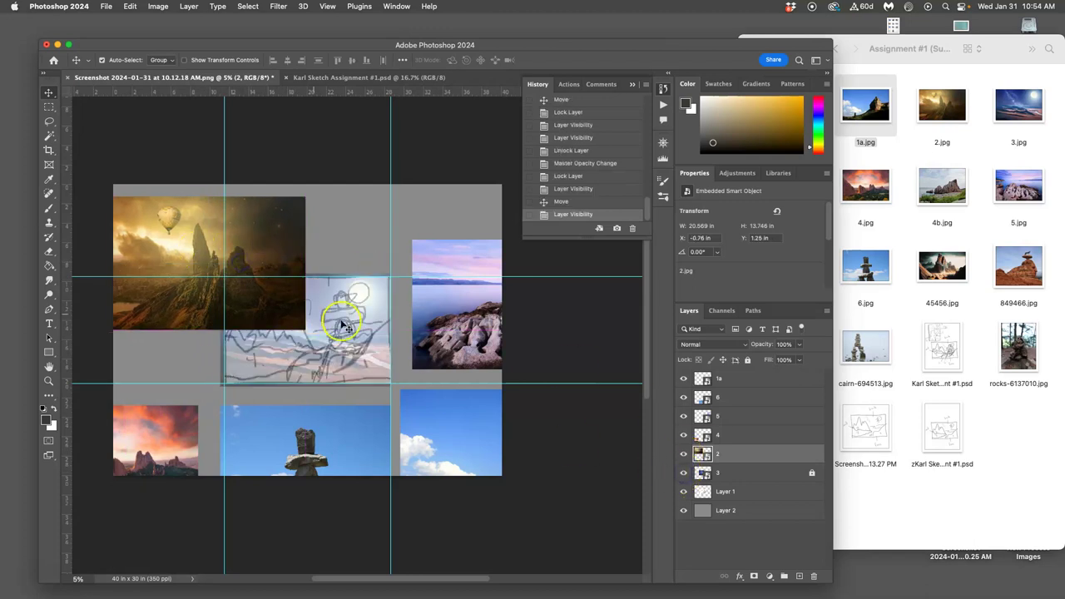
{"action": "left_click", "coordinate": [775, 473]}
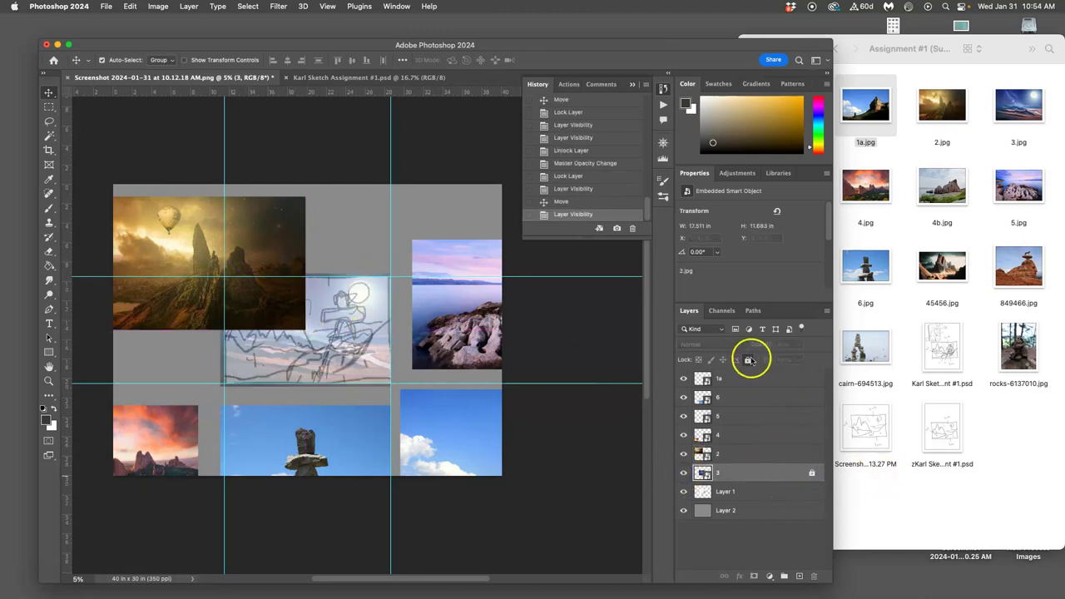
{"action": "left_click", "coordinate": [749, 360]}
{"action": "left_click", "coordinate": [798, 344]}
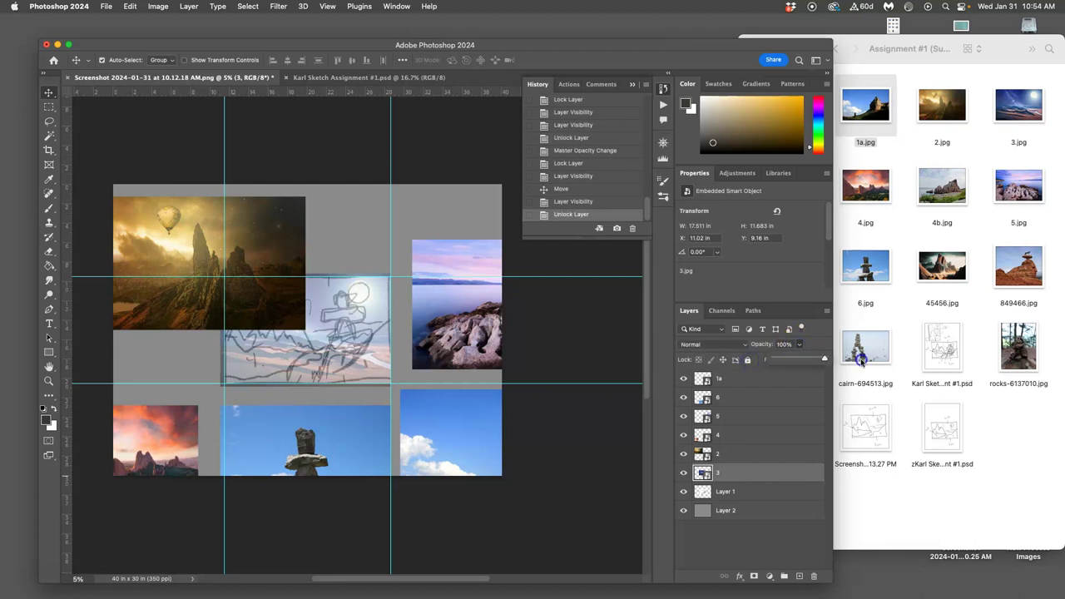
{"action": "left_click_drag", "start_coordinate": [861, 360], "coordinate": [862, 360]}
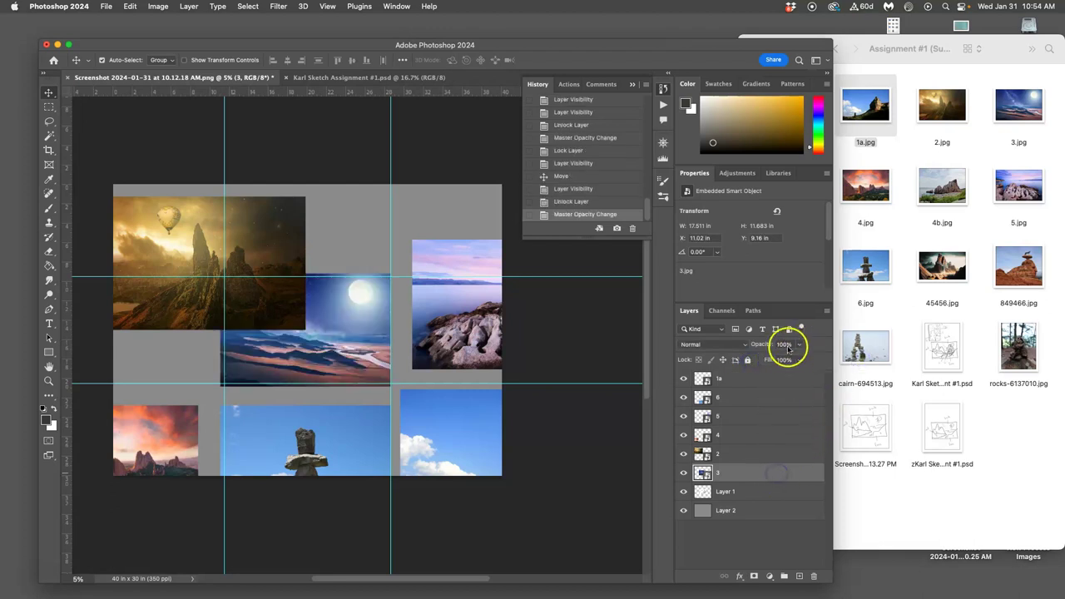
Move the golden balloon photo down-right onto the night sky's upper left.
{"action": "mouse_move", "coordinate": [186, 246]}
{"action": "left_mouse_down"}
{"action": "mouse_move", "coordinate": [240, 307]}
{"action": "mouse_move", "coordinate": [205, 248]}
{"action": "left_mouse_up"}
{"action": "key", "text": "super+equal"}
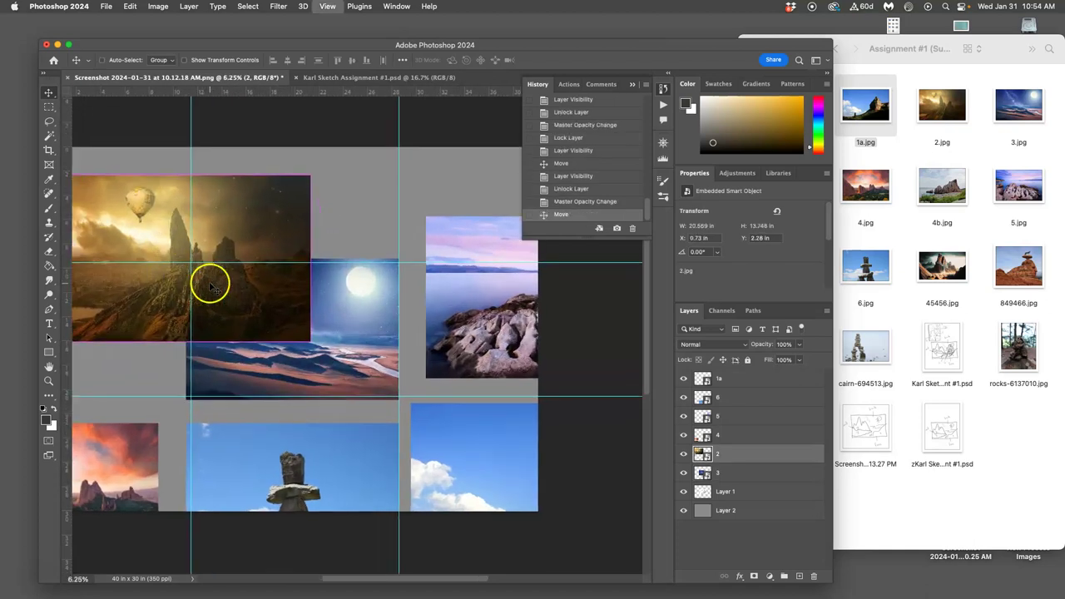
{"action": "key", "text": "super+equal"}
{"action": "key", "text": "super+equal"}
{"action": "key", "text": "super+equal"}
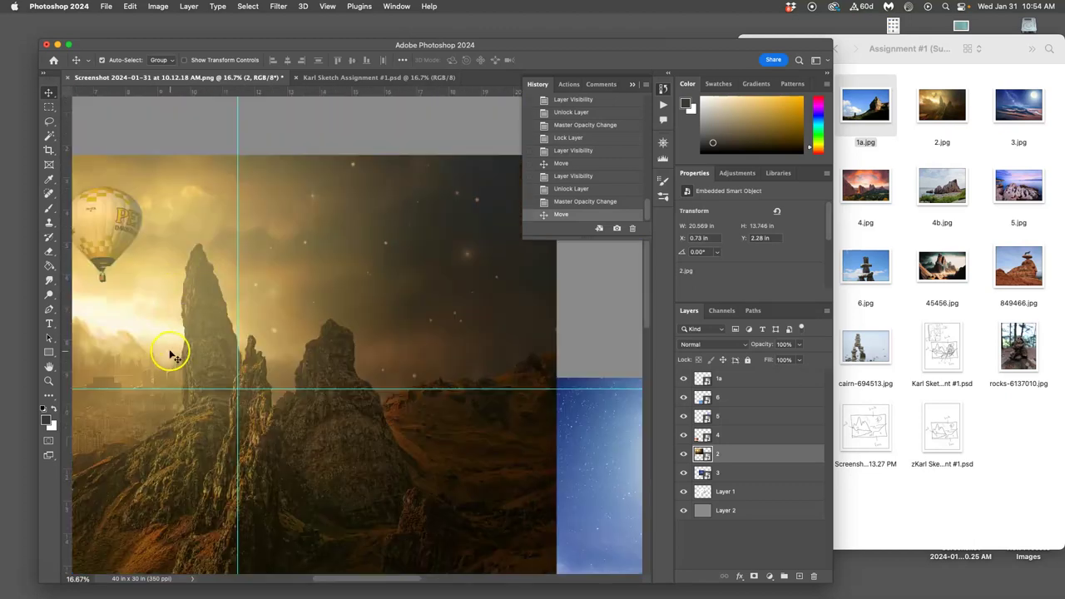
{"action": "key", "text": "super+equal"}
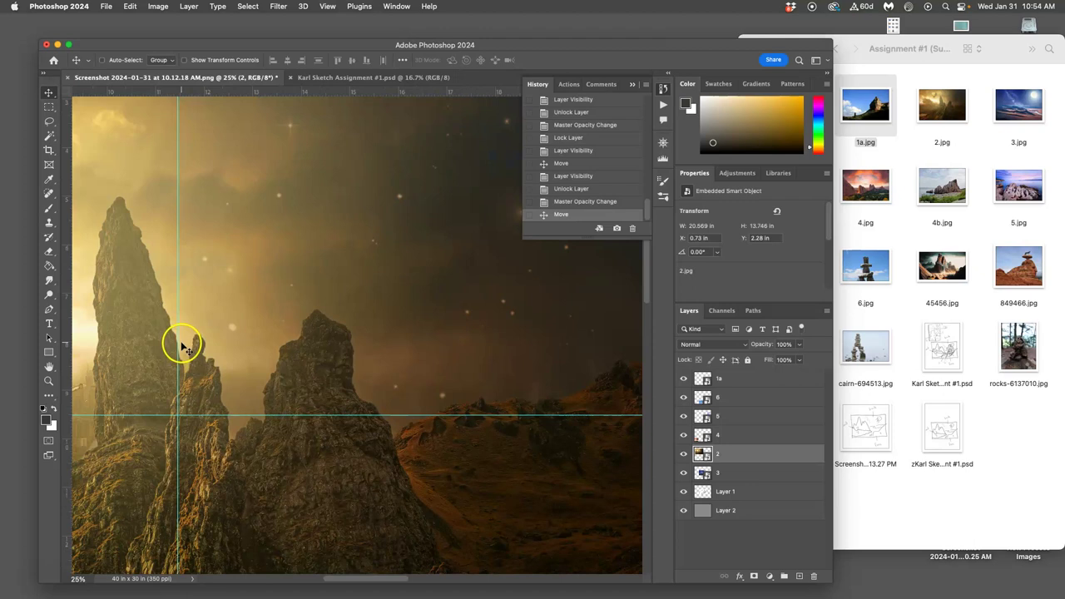
{"action": "key", "text": "super+minus"}
{"action": "key", "text": "super+minus"}
{"action": "key", "text": "super+minus"}
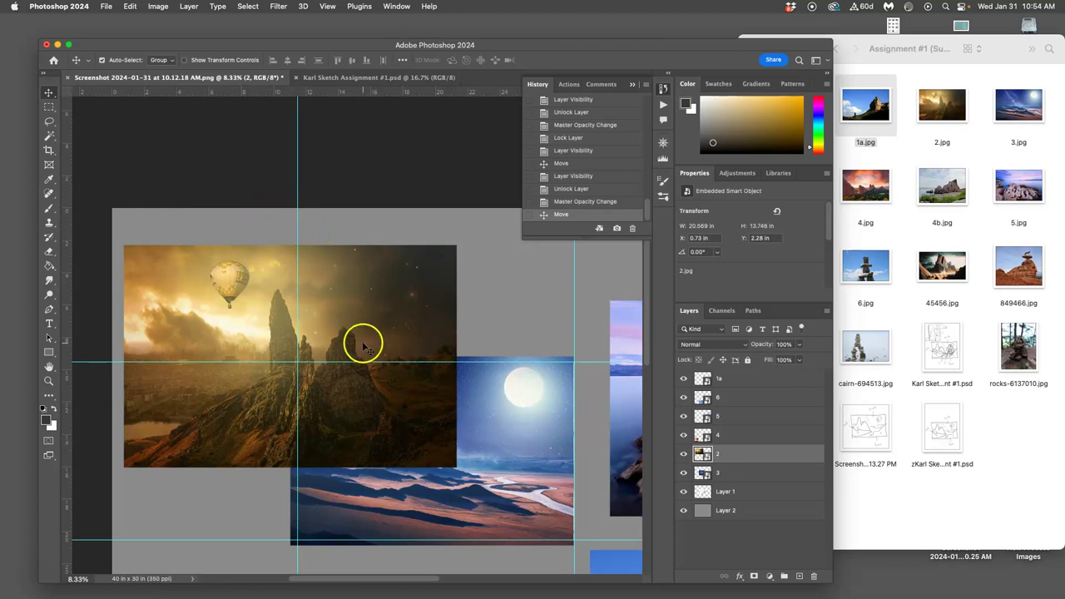
Hide the guides with Cmd+;.
{"action": "key", "text": "super+semicolon"}
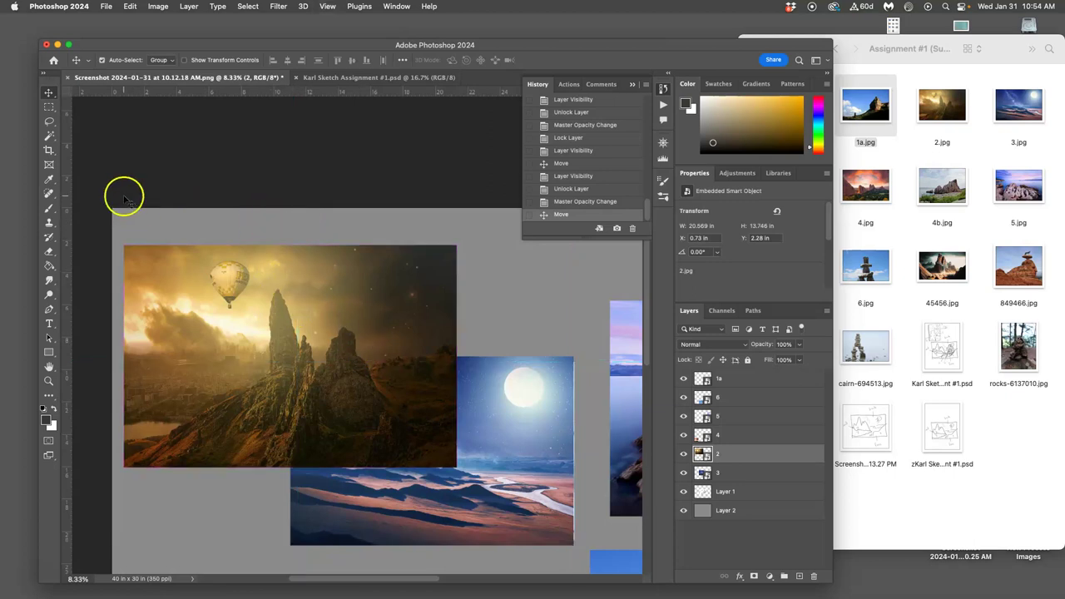
{"action": "key", "text": "super+semicolon"}
{"action": "key", "text": "super+semicolon"}
{"action": "key", "text": "super+semicolon"}
{"action": "key", "text": "super+semicolon"}
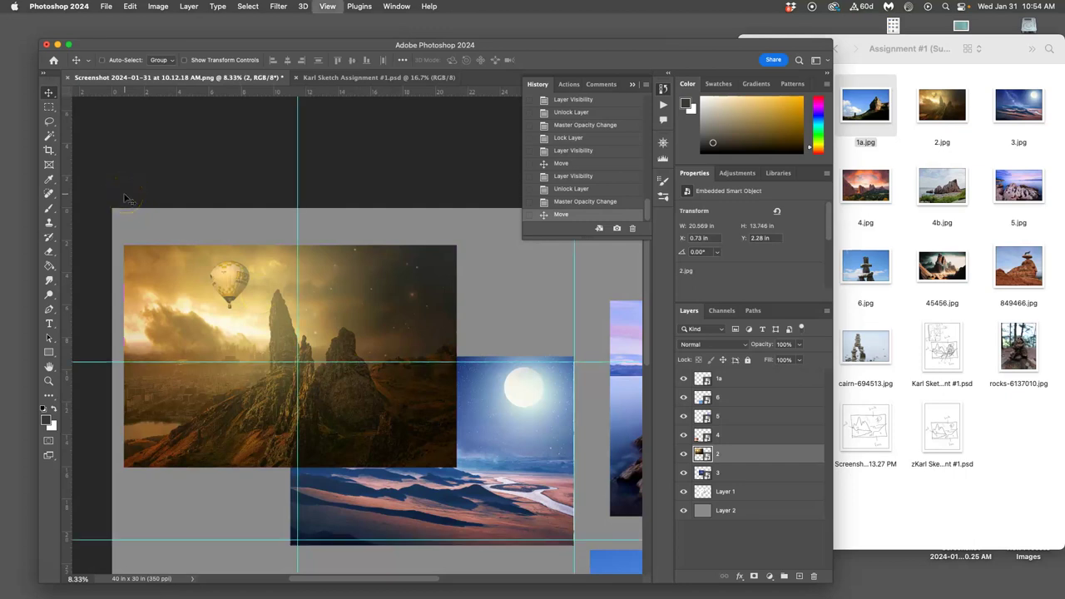
{"action": "key", "text": "super+semicolon"}
{"action": "key", "text": "super+semicolon"}
{"action": "key", "text": "super+semicolon"}
{"action": "key", "text": "super+semicolon"}
{"action": "key", "text": "super+semicolon"}
{"action": "key", "text": "super+semicolon"}
Lasso the rock spires and lower foreground of the golden balloon photo.
{"action": "left_click", "coordinate": [50, 121]}
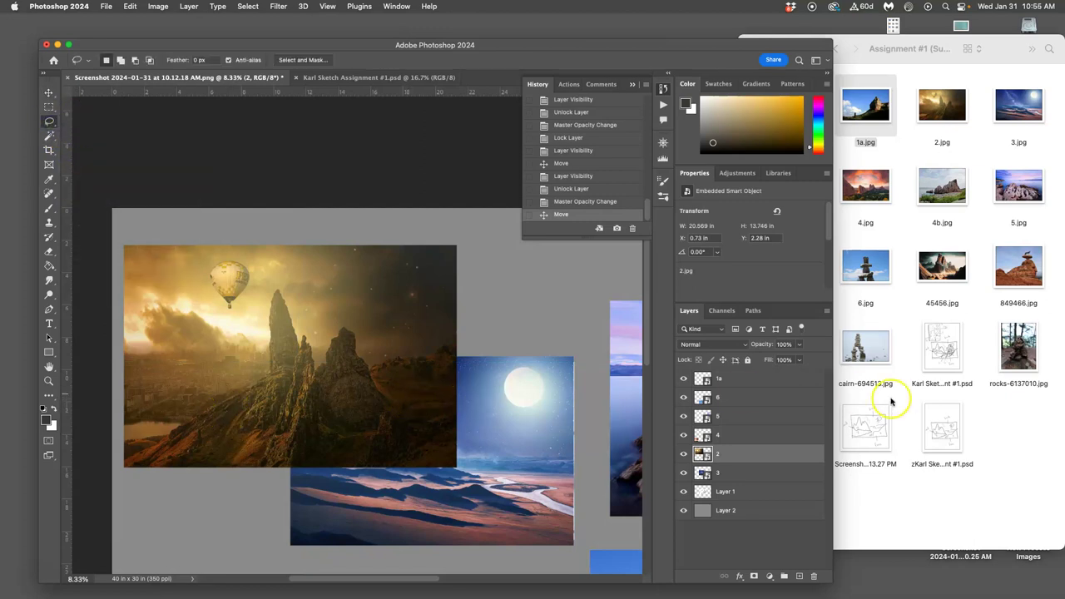
{"action": "mouse_move", "coordinate": [951, 423]}
{"action": "left_mouse_down"}
{"action": "mouse_move", "coordinate": [242, 406]}
{"action": "mouse_move", "coordinate": [114, 432]}
{"action": "left_mouse_up"}
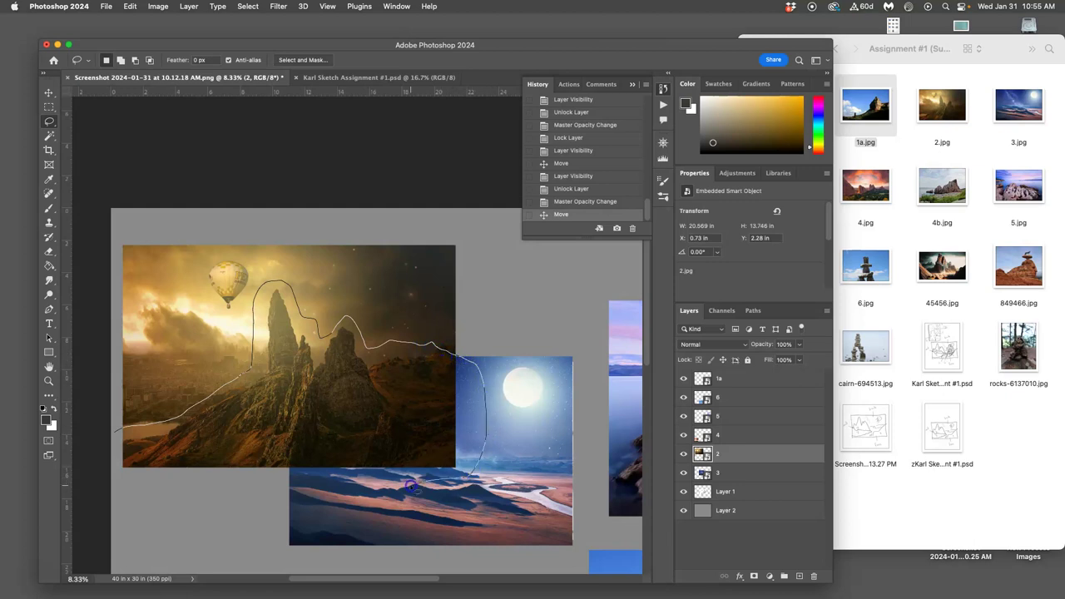
{"action": "left_click_drag", "start_coordinate": [396, 488], "coordinate": [164, 484]}
{"action": "left_click_drag", "start_coordinate": [103, 435], "coordinate": [105, 434]}
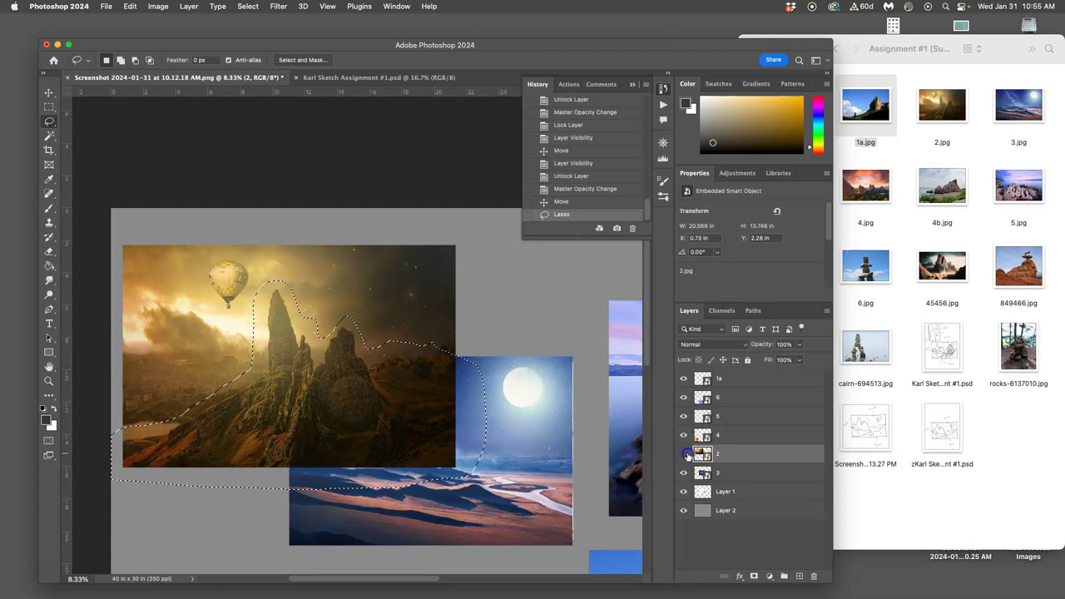
{"action": "left_click", "coordinate": [684, 453]}
{"action": "left_click", "coordinate": [684, 454]}
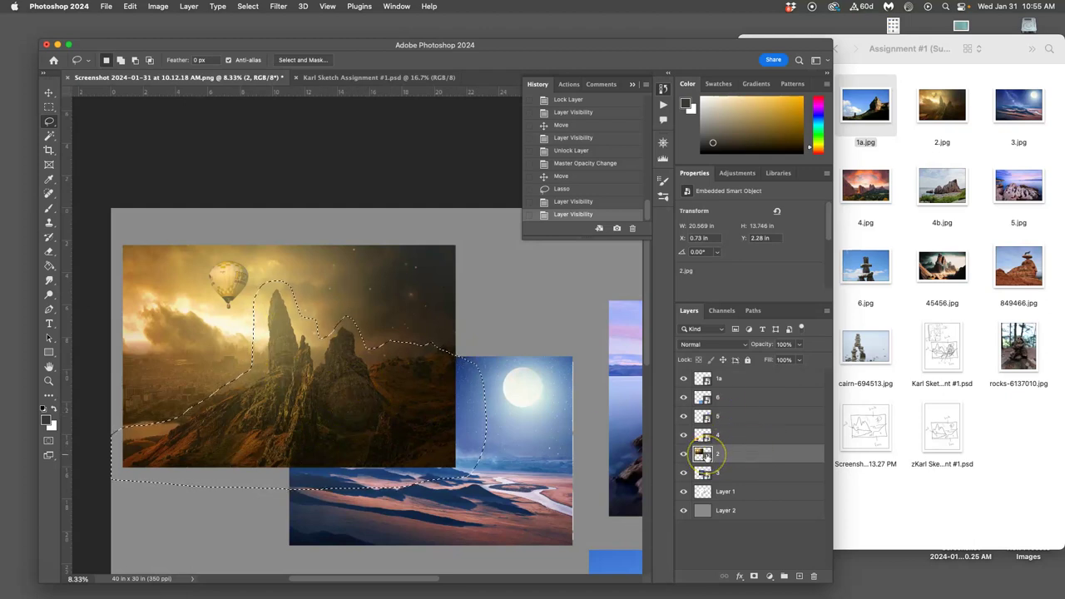
Copy the lassoed spires to a new Layer 3, hide layer 2, and move the cut-out over the moon photo.
{"action": "key", "text": "super+j"}
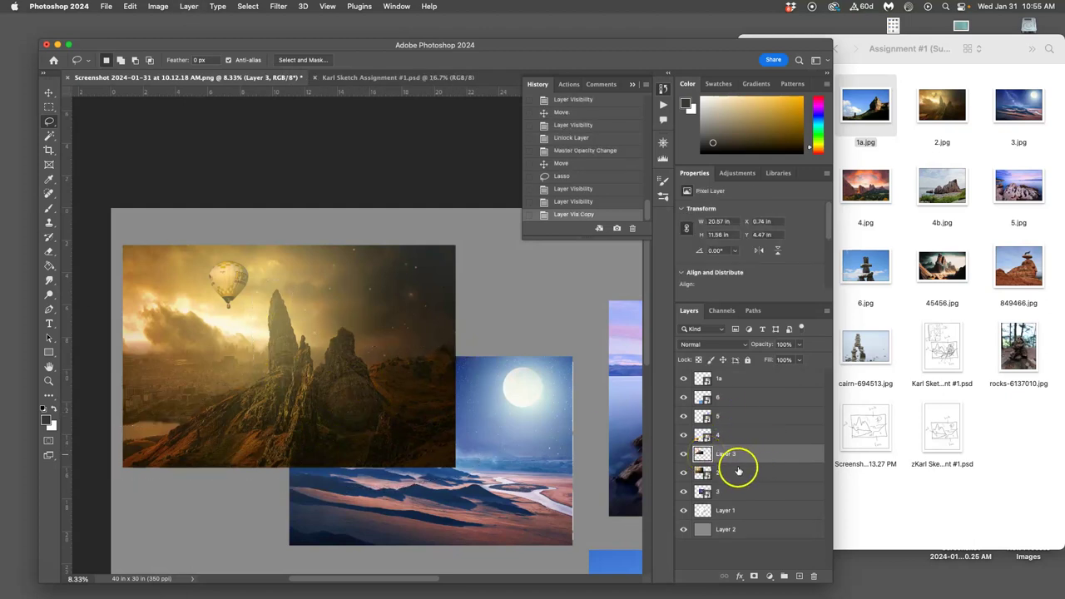
{"action": "left_click", "coordinate": [684, 473]}
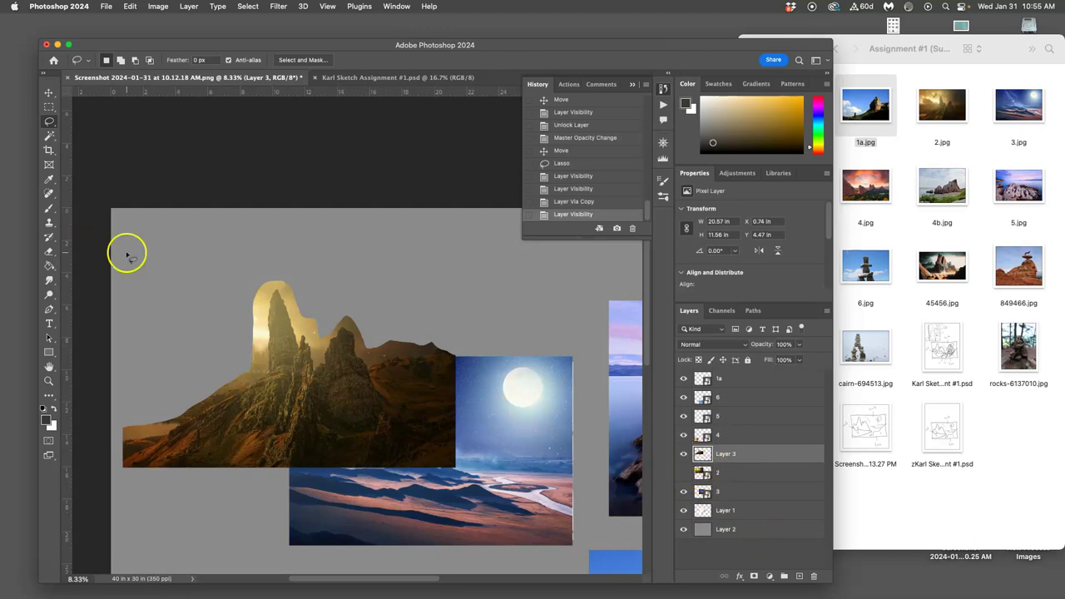
{"action": "left_click", "coordinate": [49, 90]}
{"action": "left_click_drag", "start_coordinate": [319, 363], "coordinate": [386, 441]}
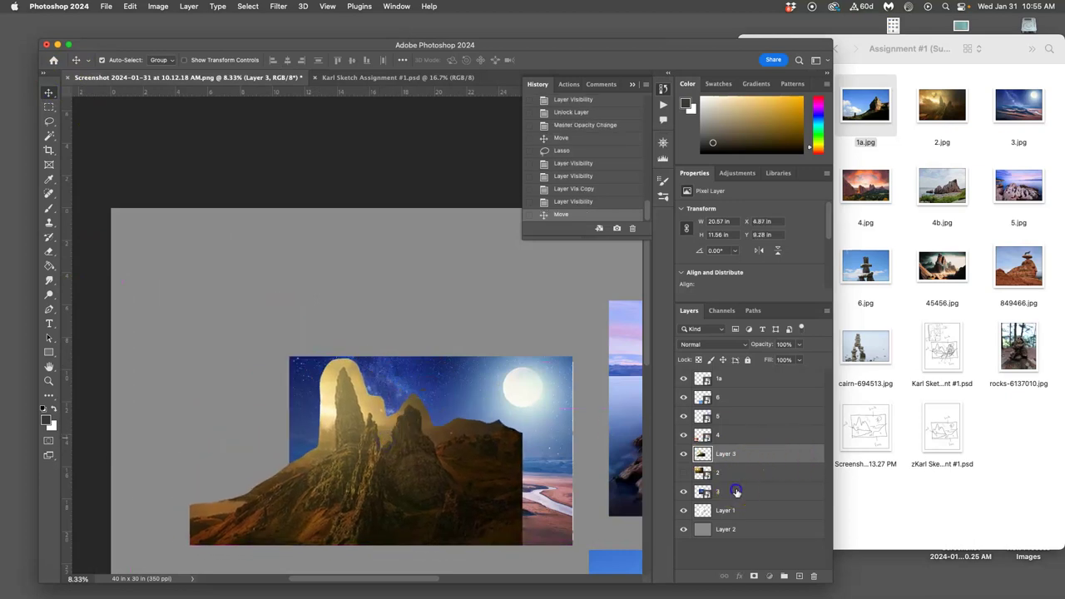
Lower the moon layer to about 47% and the cut-out to 49% opacity.
{"action": "left_click", "coordinate": [734, 491]}
{"action": "left_click", "coordinate": [799, 344]}
{"action": "left_click_drag", "start_coordinate": [785, 358], "coordinate": [773, 359]}
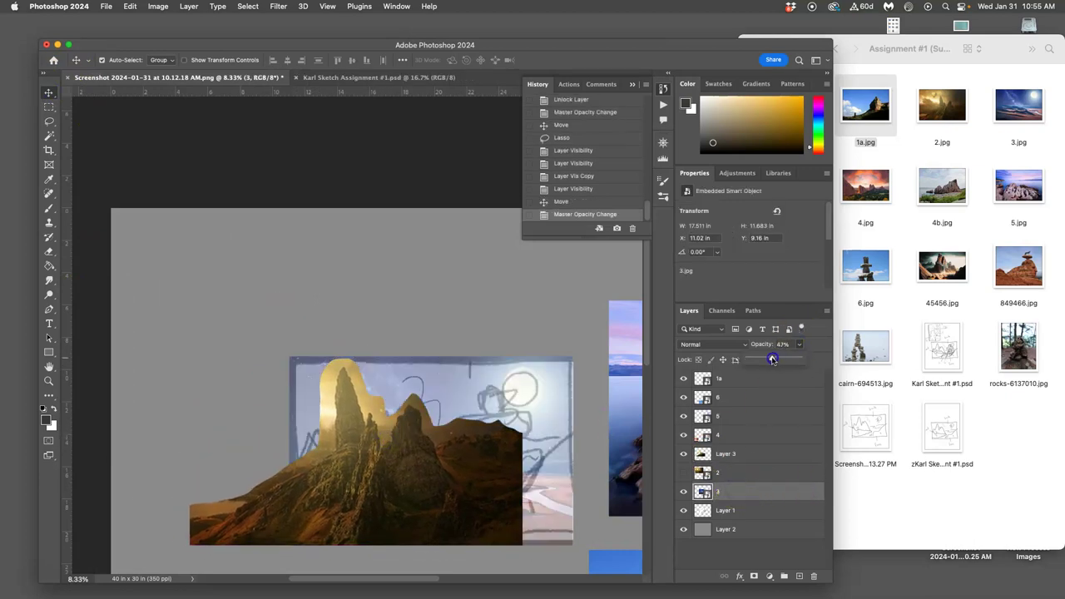
{"action": "left_click", "coordinate": [742, 453]}
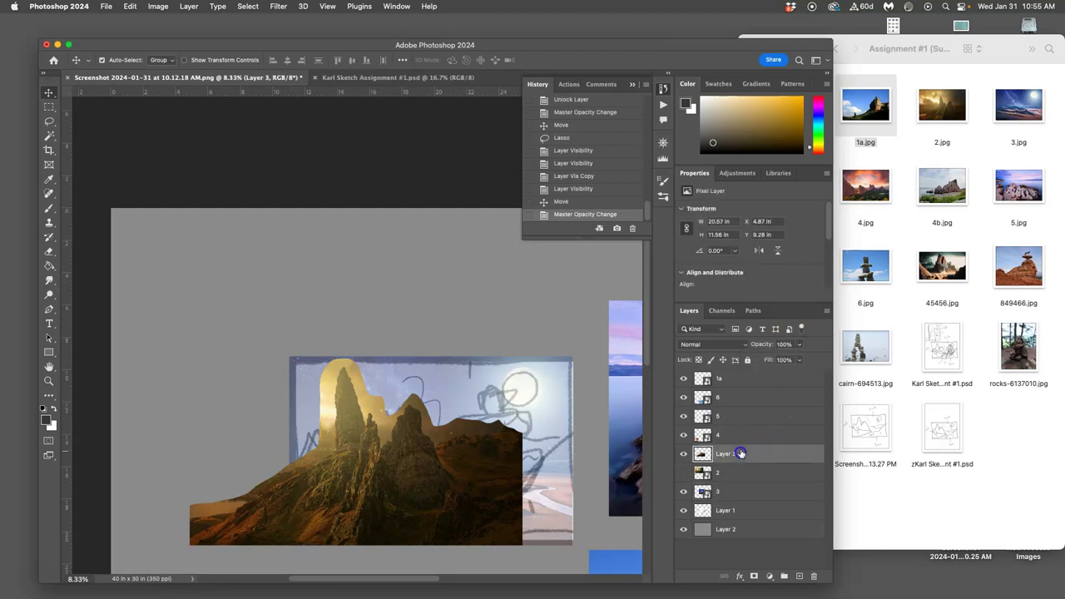
{"action": "left_click", "coordinate": [800, 345]}
{"action": "left_click_drag", "start_coordinate": [775, 359], "coordinate": [773, 359]}
{"action": "mouse_move", "coordinate": [391, 458]}
{"action": "left_mouse_down"}
{"action": "mouse_move", "coordinate": [409, 468]}
{"action": "mouse_move", "coordinate": [387, 455]}
{"action": "left_mouse_up"}
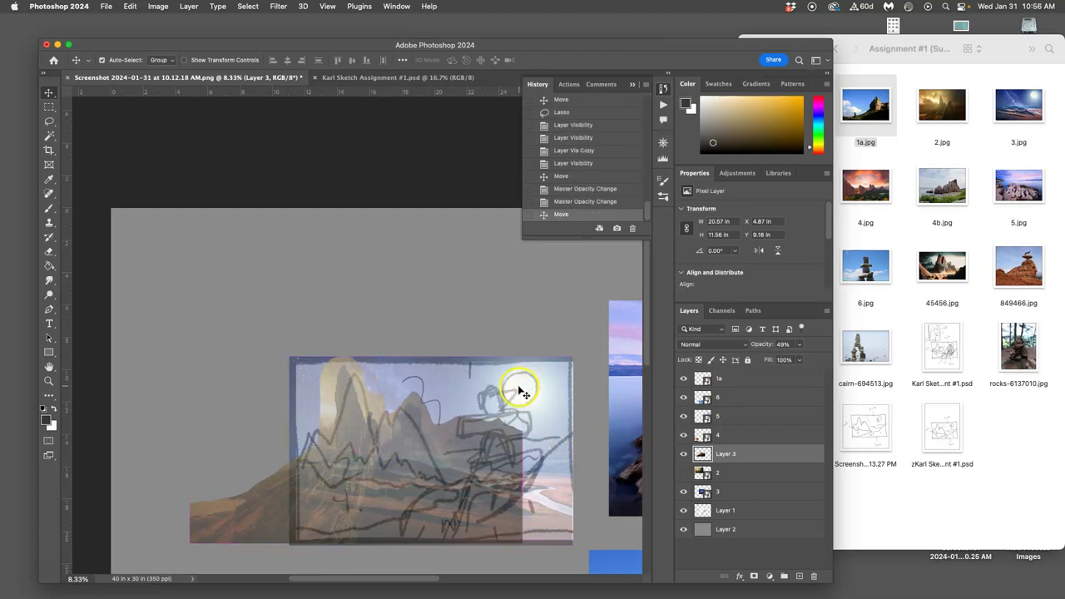
Free-transform the cut-out to about 83% scale, shifted right and up.
{"action": "key", "text": "super+t"}
{"action": "left_click_drag", "start_coordinate": [523, 356], "coordinate": [465, 389]}
{"action": "left_click_drag", "start_coordinate": [399, 475], "coordinate": [427, 457]}
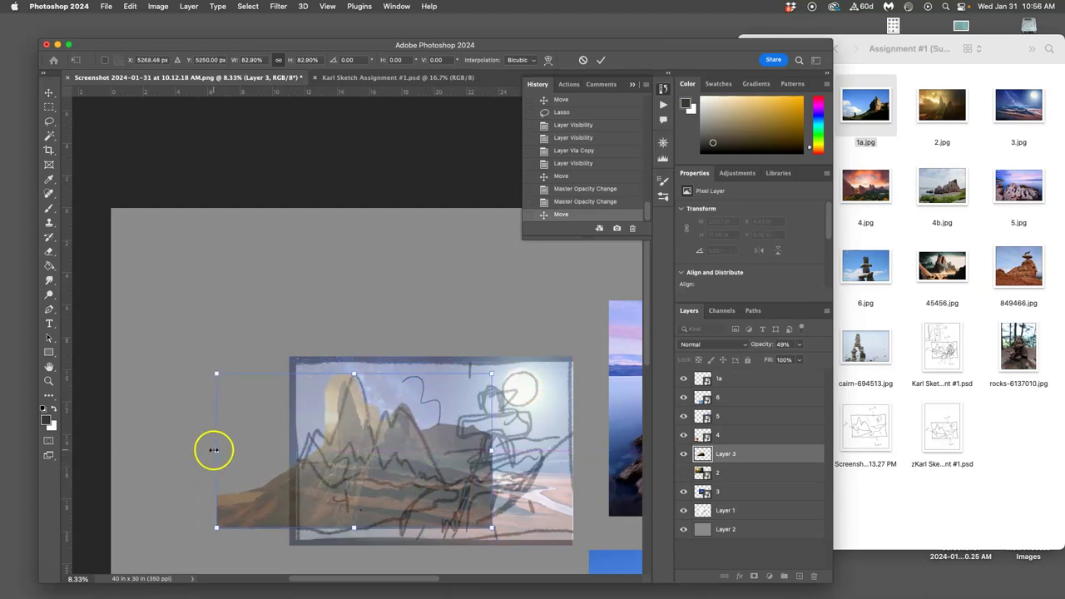
{"action": "left_click_drag", "start_coordinate": [213, 450], "coordinate": [209, 450]}
Distort the cut-out's corners so its peaks follow the sketched mountain outline.
{"action": "right_click", "coordinate": [355, 426]}
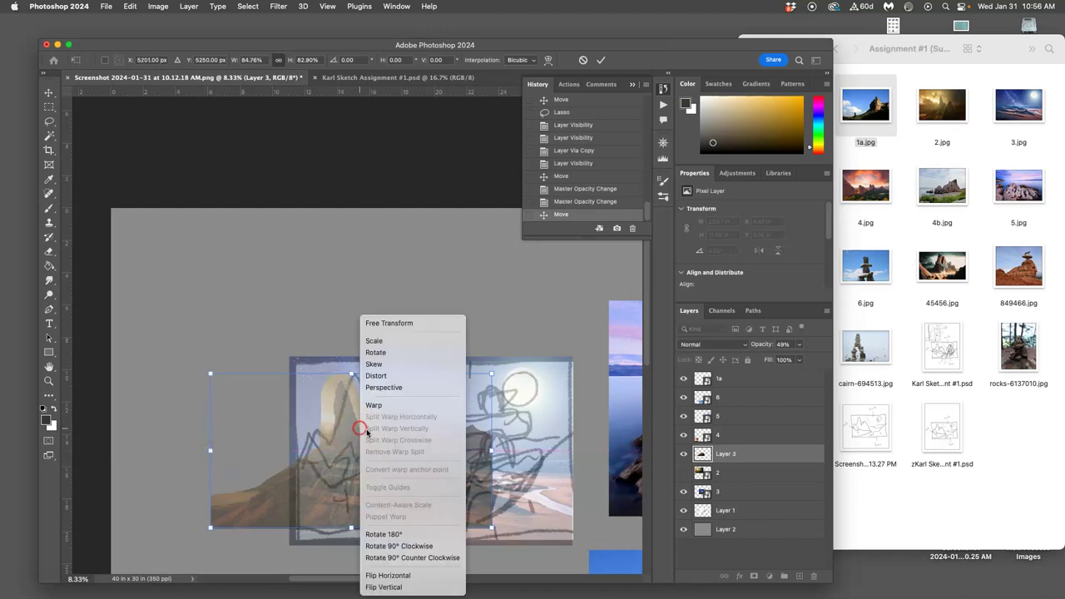
{"action": "left_click", "coordinate": [383, 379]}
{"action": "left_click_drag", "start_coordinate": [351, 374], "coordinate": [363, 373]}
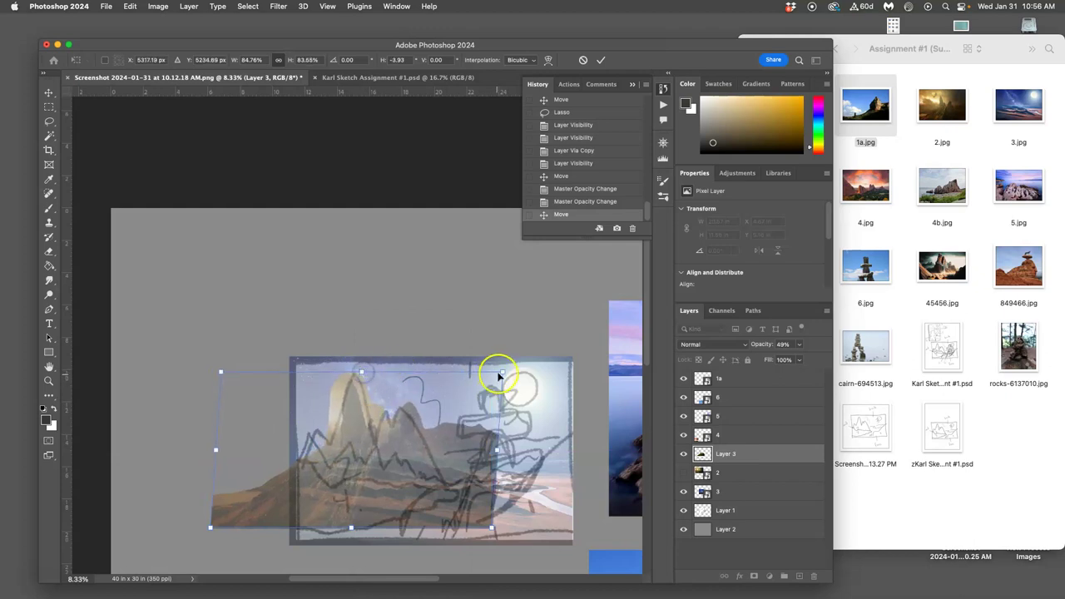
{"action": "left_click_drag", "start_coordinate": [502, 372], "coordinate": [490, 371]}
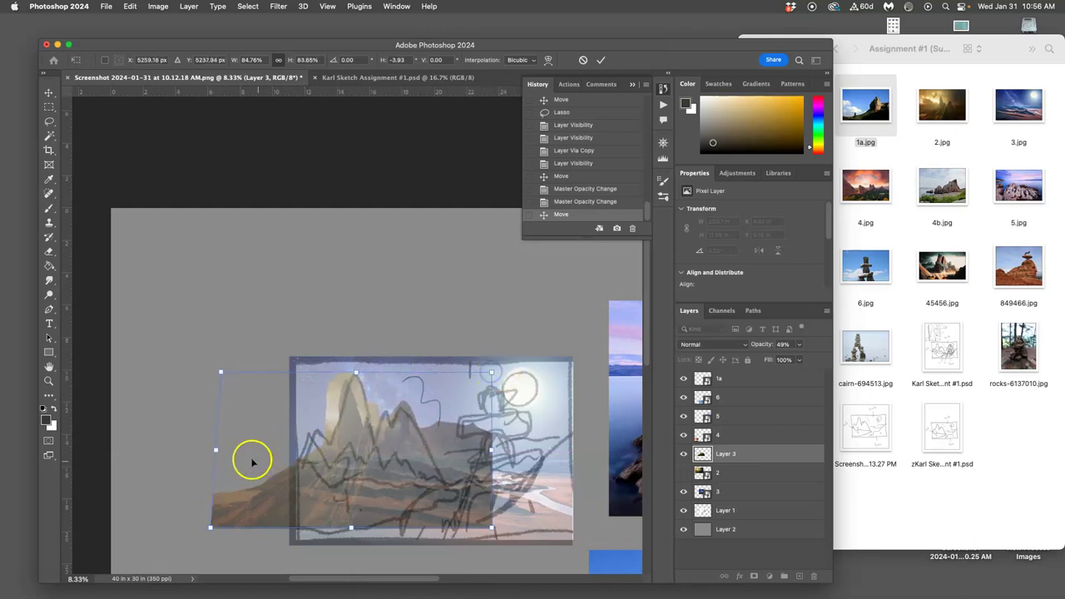
{"action": "left_click_drag", "start_coordinate": [208, 527], "coordinate": [193, 523]}
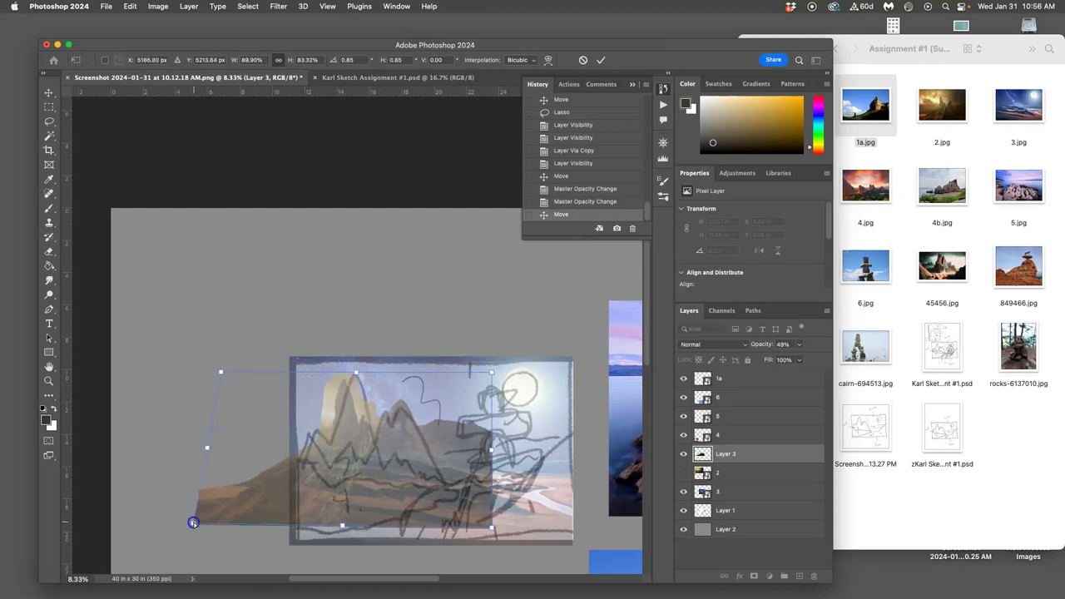
{"action": "left_click_drag", "start_coordinate": [222, 372], "coordinate": [234, 370]}
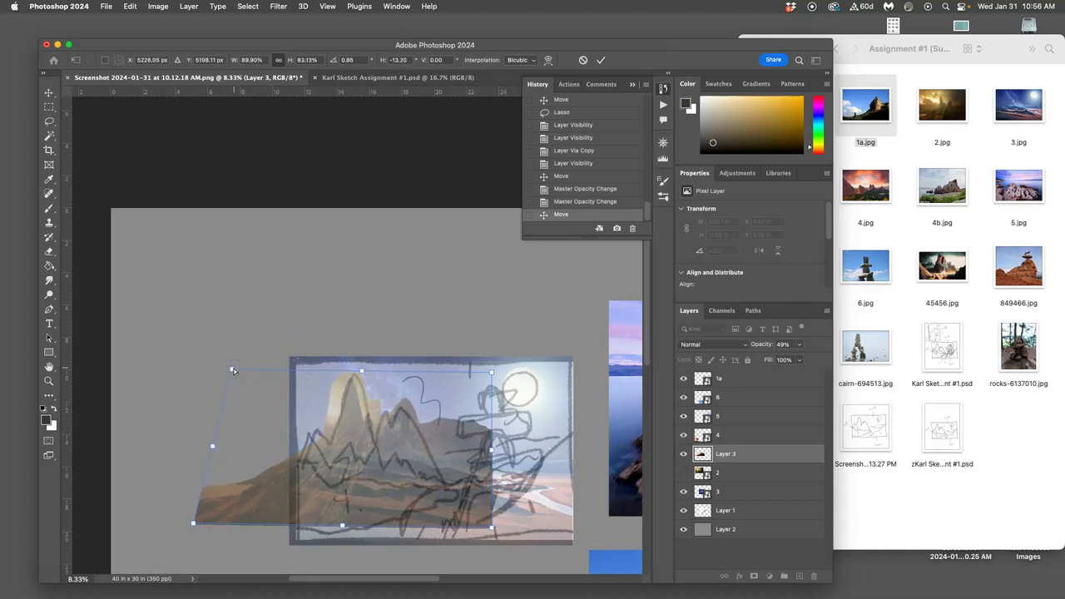
{"action": "key", "text": "Return"}
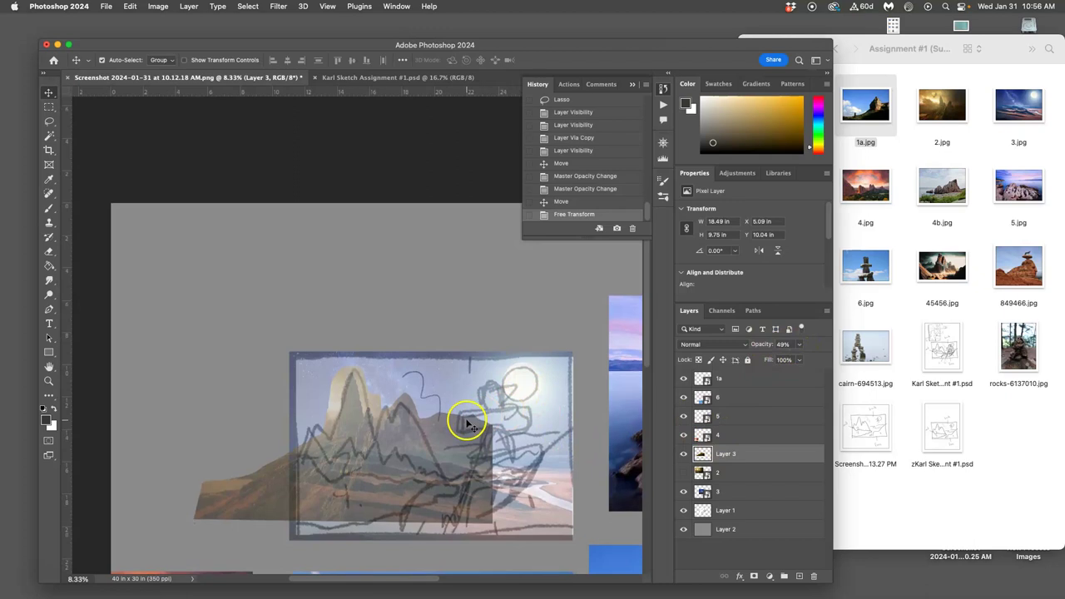
{"action": "scroll", "coordinate": [487, 420], "scroll_direction": "down", "scroll_amount": 2}
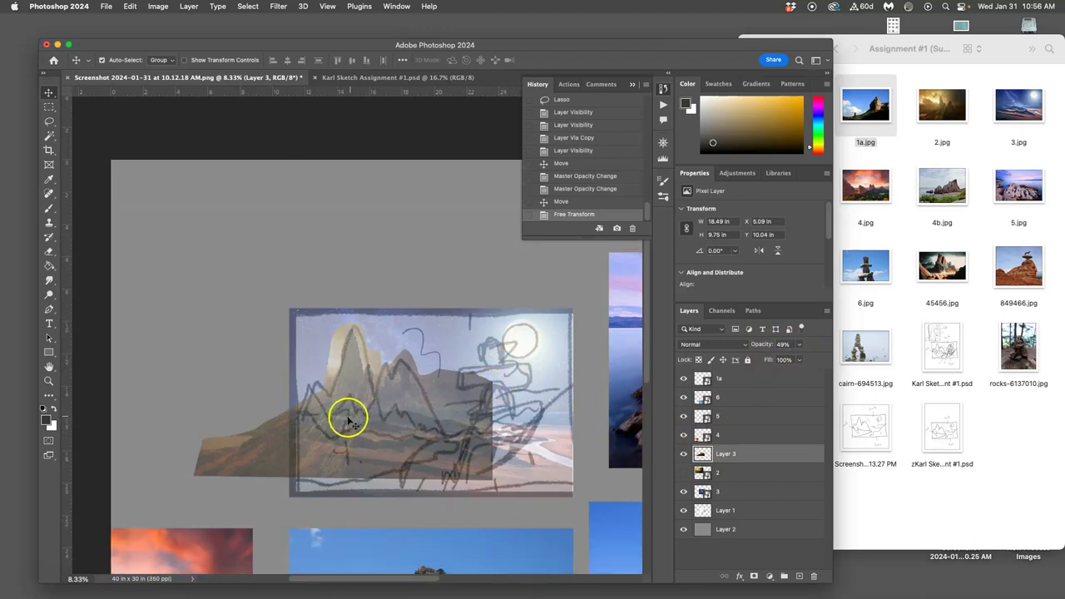
Select the sunset photo layer 4 and move it up onto the sketch.
{"action": "left_click", "coordinate": [722, 471]}
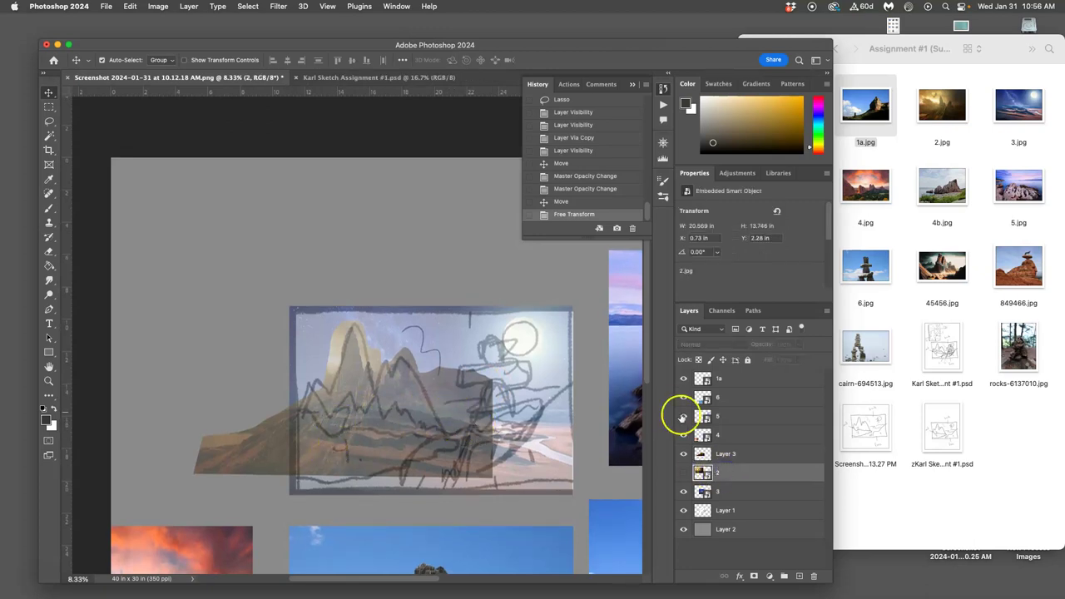
{"action": "left_click", "coordinate": [732, 435]}
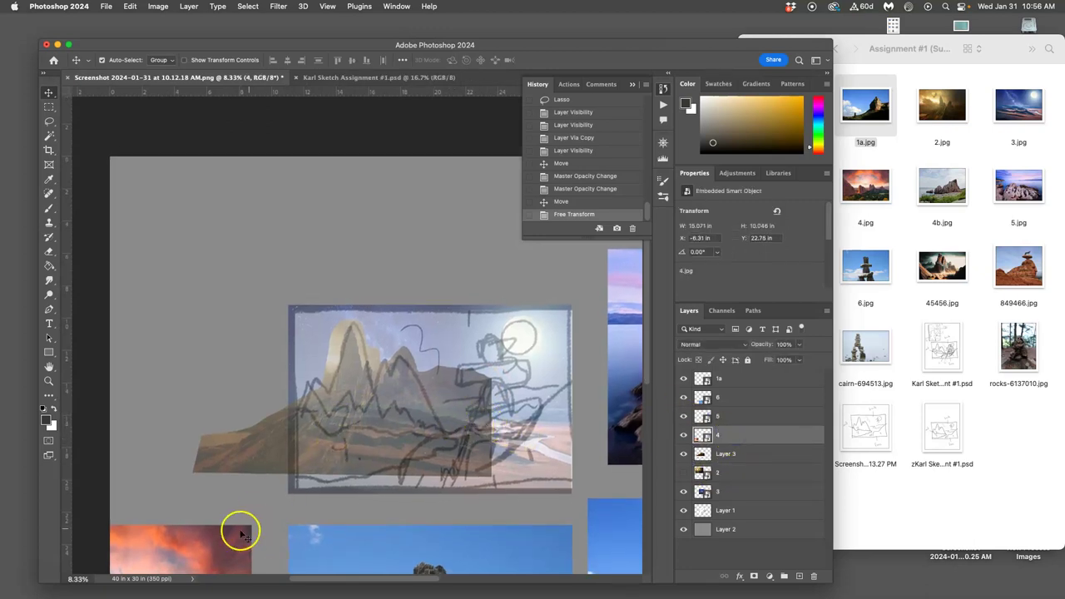
{"action": "mouse_move", "coordinate": [238, 528]}
{"action": "left_mouse_down"}
{"action": "mouse_move", "coordinate": [475, 343]}
{"action": "mouse_move", "coordinate": [426, 272]}
{"action": "mouse_move", "coordinate": [419, 188]}
{"action": "left_mouse_up"}
Lasso the red rock formations and copy them onto a new Layer 4.
{"action": "left_click", "coordinate": [50, 124]}
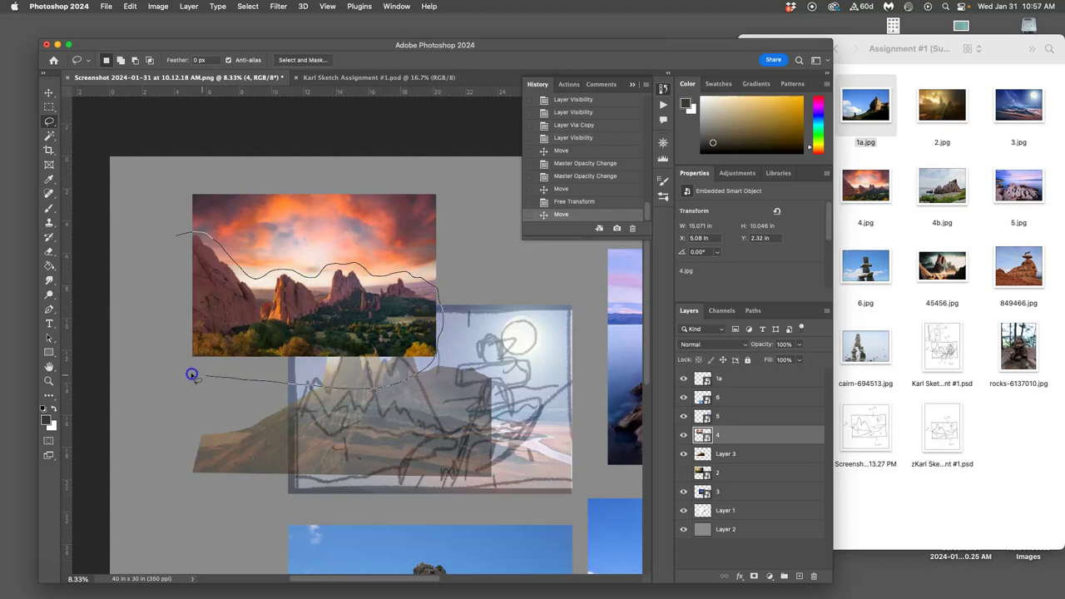
{"action": "mouse_move", "coordinate": [186, 373]}
{"action": "left_mouse_down"}
{"action": "mouse_move", "coordinate": [155, 318]}
{"action": "mouse_move", "coordinate": [163, 241]}
{"action": "left_mouse_up"}
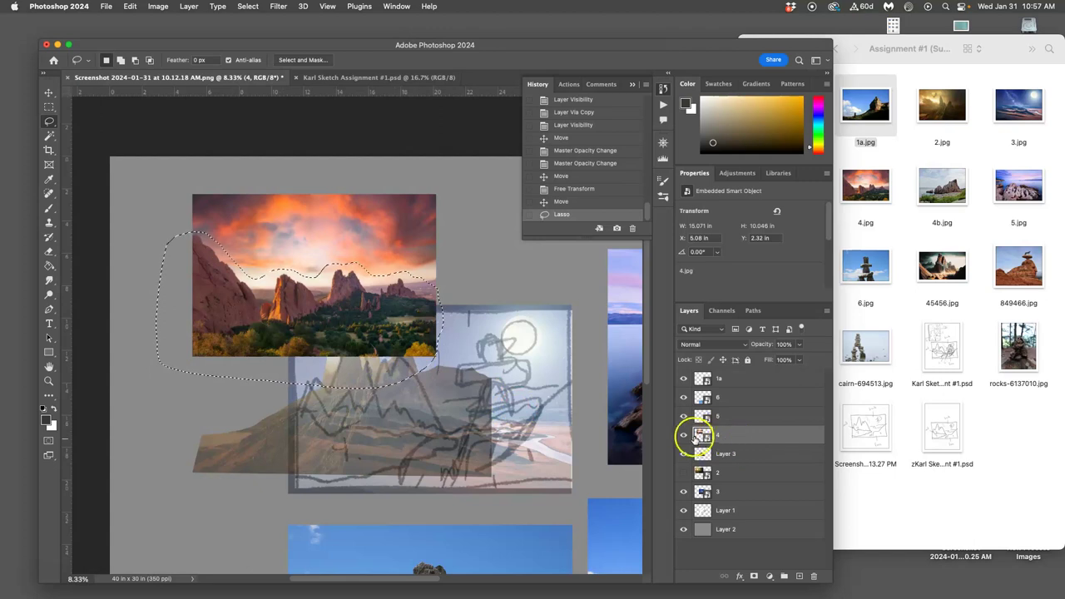
{"action": "left_click", "coordinate": [684, 435]}
{"action": "left_click", "coordinate": [684, 435]}
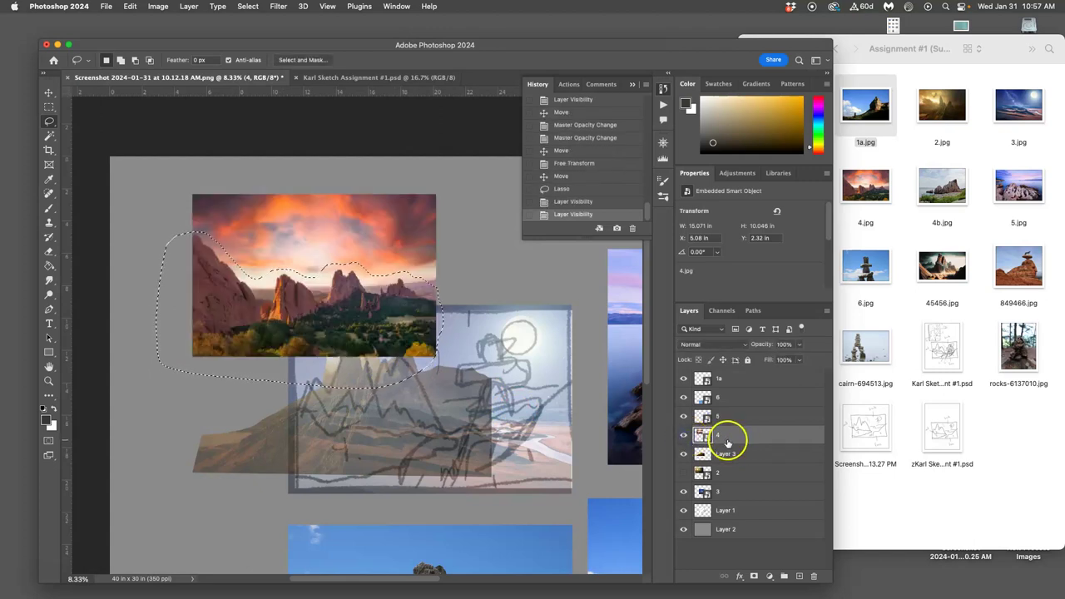
{"action": "key", "text": "super+j"}
Hide the original layer 4, then move and distort the rock cut-out over the sketch.
{"action": "left_click", "coordinate": [684, 453]}
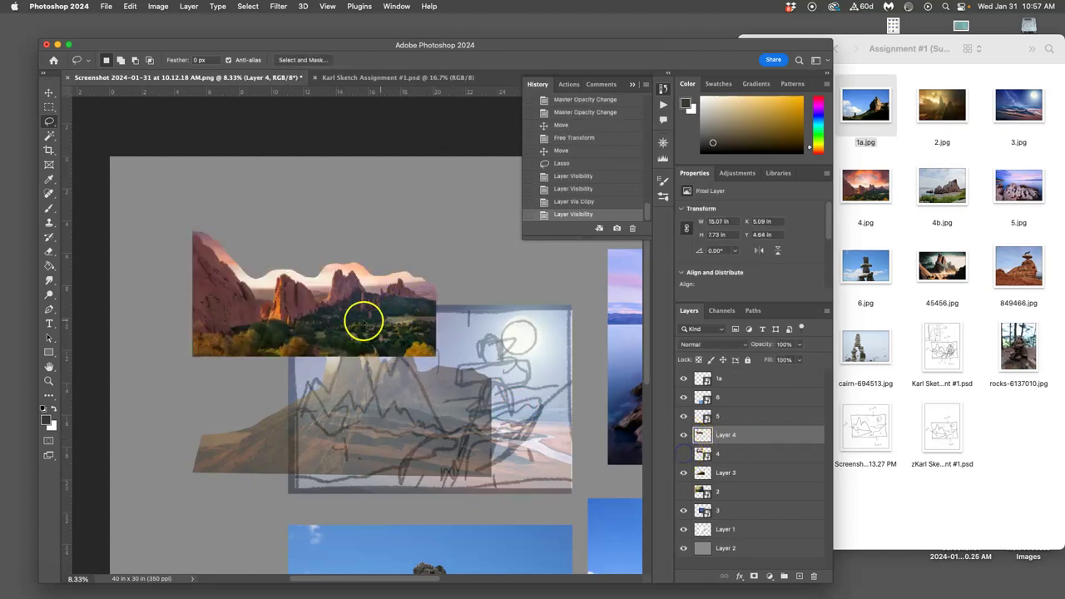
{"action": "left_click", "coordinate": [49, 92]}
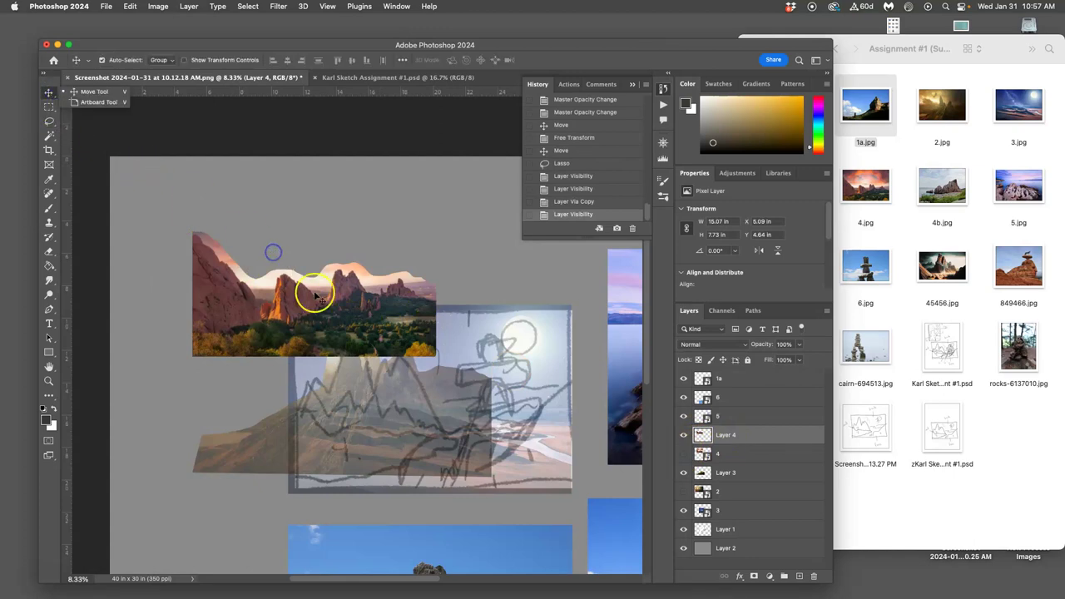
{"action": "mouse_move", "coordinate": [319, 307]}
{"action": "left_mouse_down"}
{"action": "mouse_move", "coordinate": [375, 322]}
{"action": "mouse_move", "coordinate": [412, 384]}
{"action": "mouse_move", "coordinate": [395, 458]}
{"action": "mouse_move", "coordinate": [348, 427]}
{"action": "mouse_move", "coordinate": [333, 449]}
{"action": "mouse_move", "coordinate": [378, 512]}
{"action": "mouse_move", "coordinate": [395, 426]}
{"action": "left_mouse_up"}
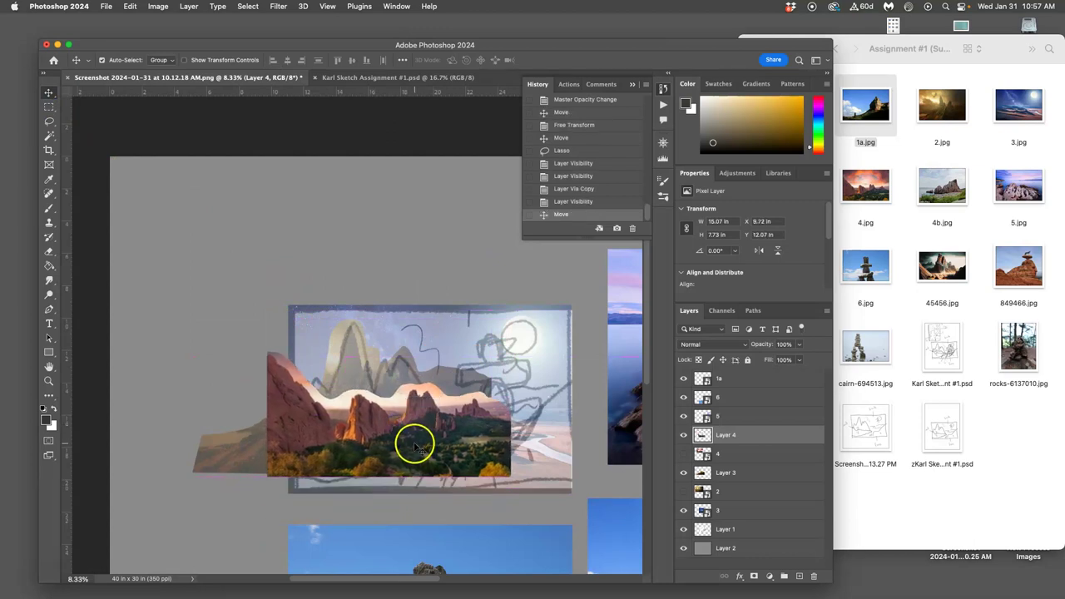
{"action": "key", "text": "super+t"}
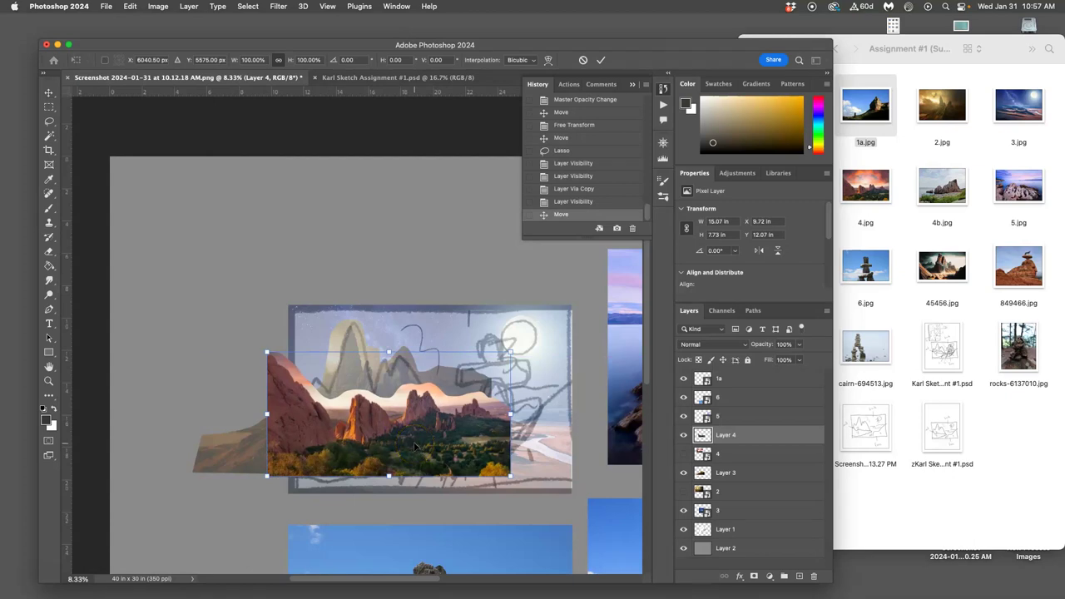
{"action": "right_click", "coordinate": [403, 409]}
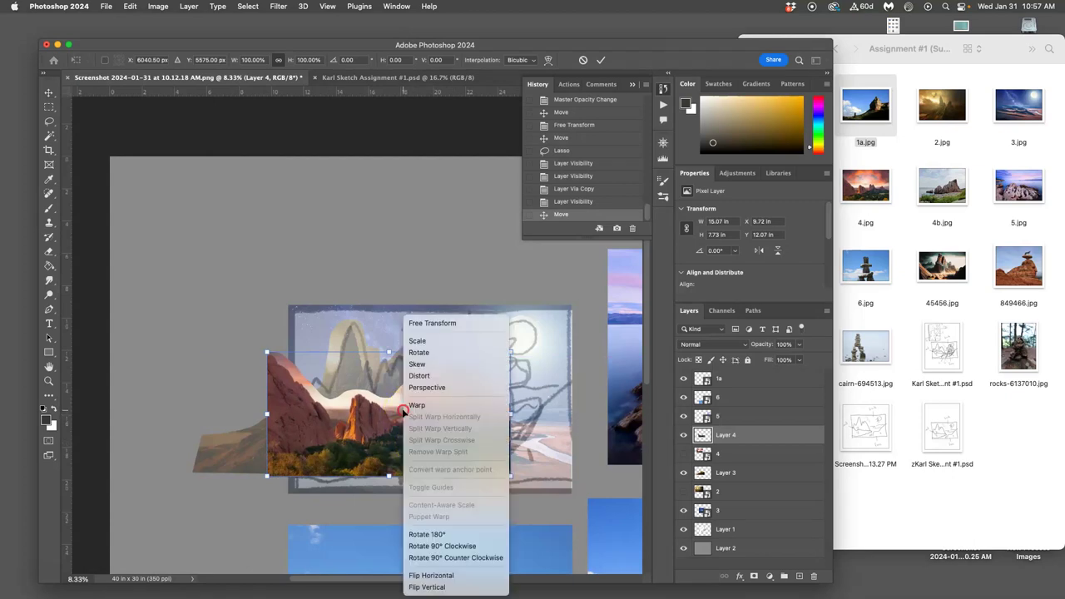
{"action": "left_click", "coordinate": [505, 375]}
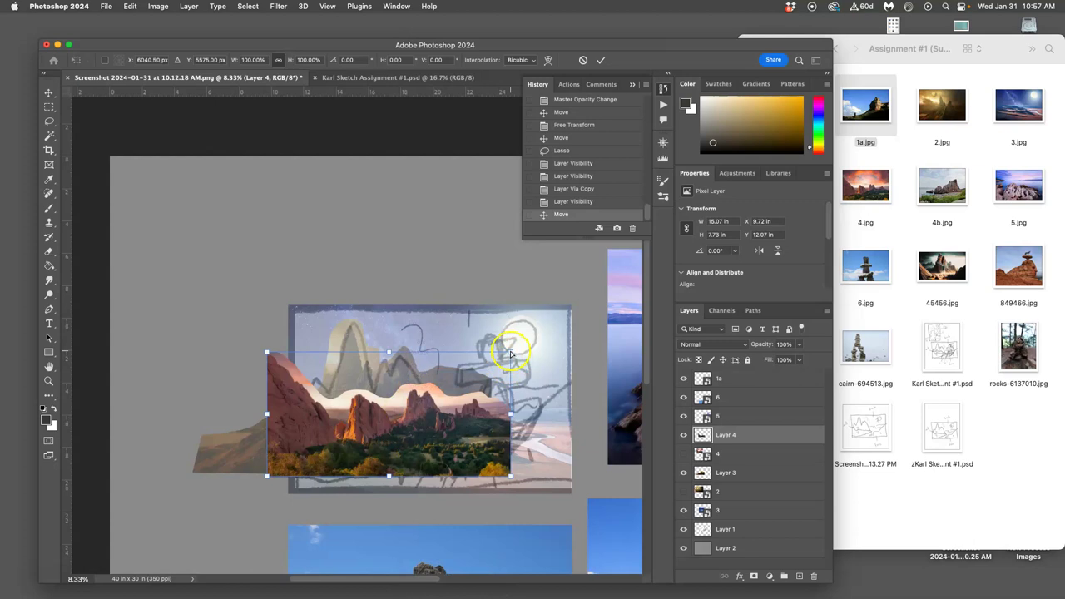
{"action": "left_click_drag", "start_coordinate": [510, 351], "coordinate": [520, 353]}
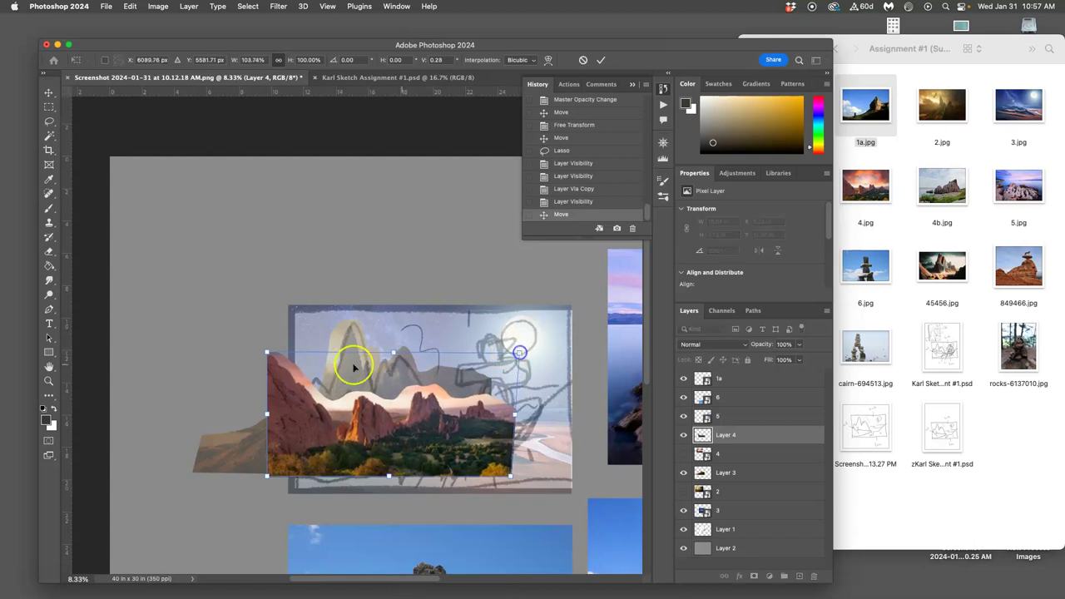
{"action": "left_click_drag", "start_coordinate": [267, 352], "coordinate": [278, 354]}
{"action": "left_click_drag", "start_coordinate": [267, 476], "coordinate": [278, 469]}
{"action": "left_click_drag", "start_coordinate": [382, 419], "coordinate": [342, 395]}
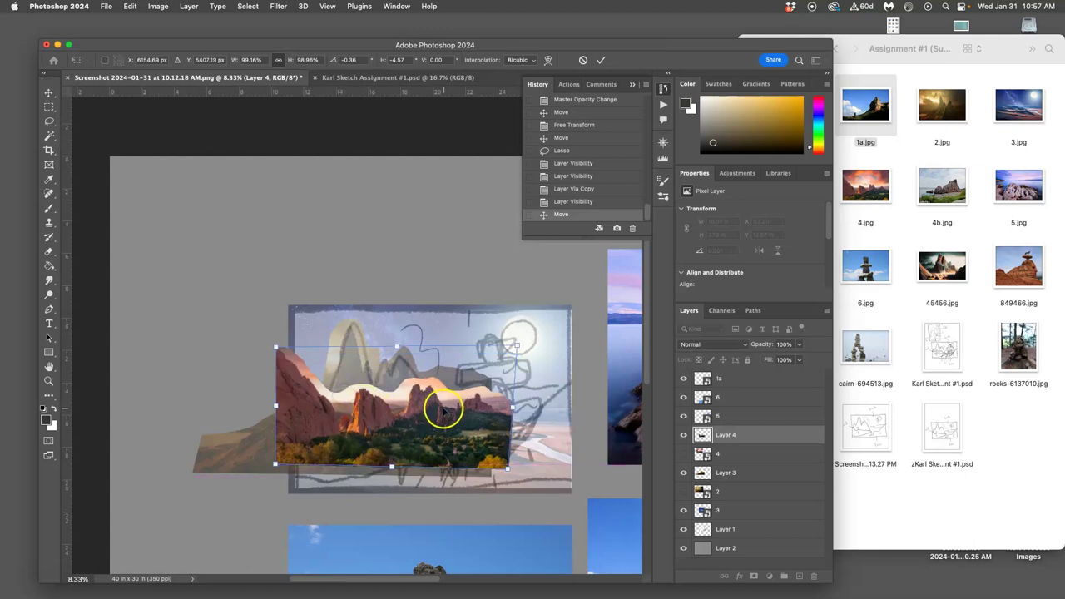
{"action": "left_click_drag", "start_coordinate": [507, 468], "coordinate": [514, 468]}
{"action": "double_click", "coordinate": [513, 467]}
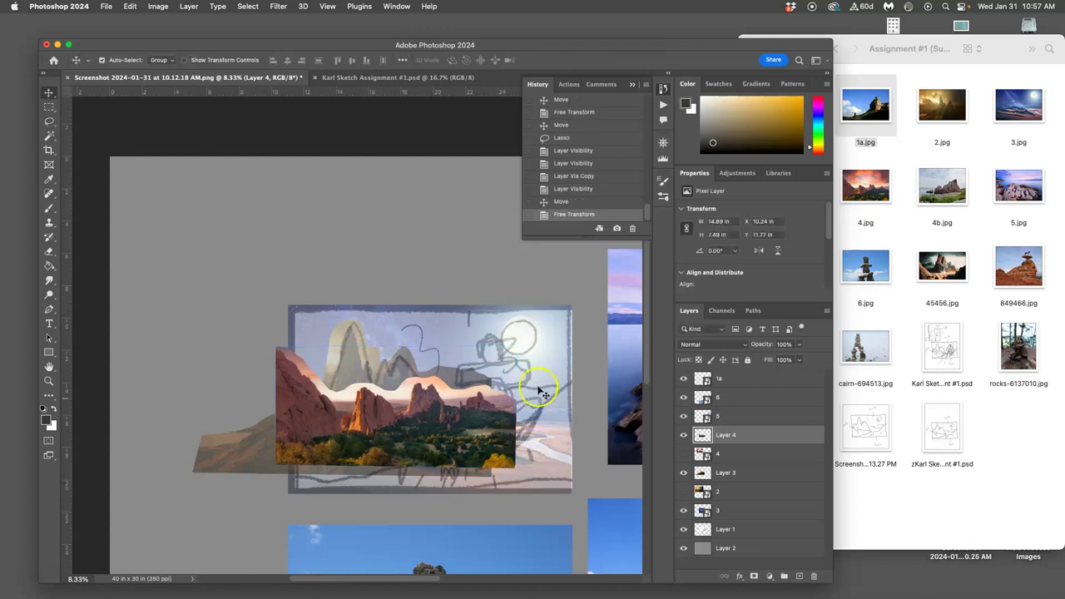
Lower the rock cut-out layer's opacity to about 51%.
{"action": "left_click", "coordinate": [799, 344]}
{"action": "left_click_drag", "start_coordinate": [785, 359], "coordinate": [778, 358]}
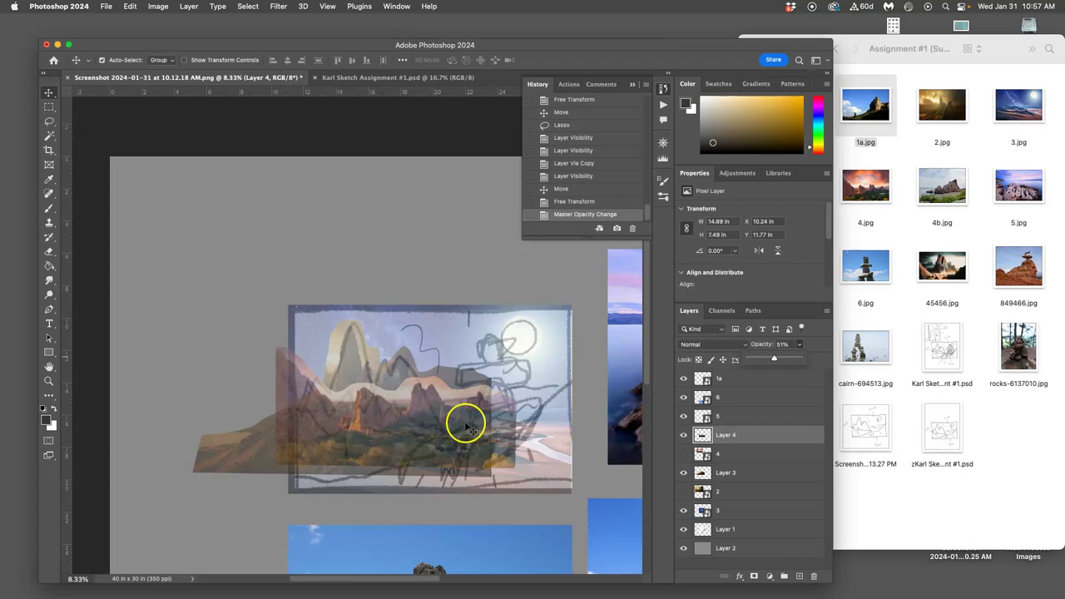
{"action": "left_click", "coordinate": [683, 416]}
{"action": "left_click", "coordinate": [684, 416]}
{"action": "scroll", "coordinate": [595, 417], "scroll_direction": "right", "scroll_amount": 5}
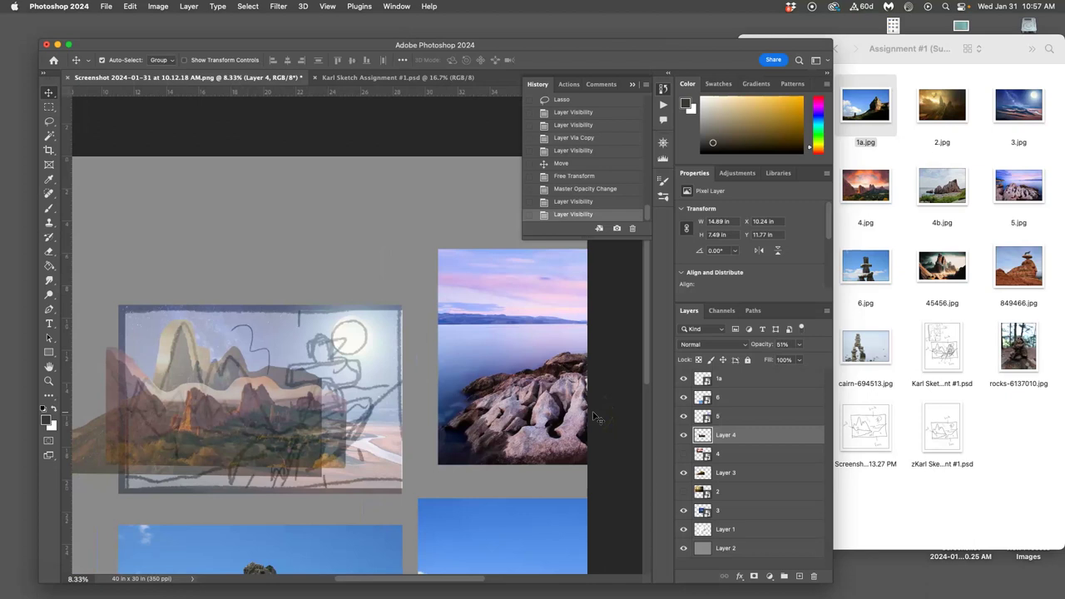
{"action": "scroll", "coordinate": [595, 418], "scroll_direction": "right", "scroll_amount": 1}
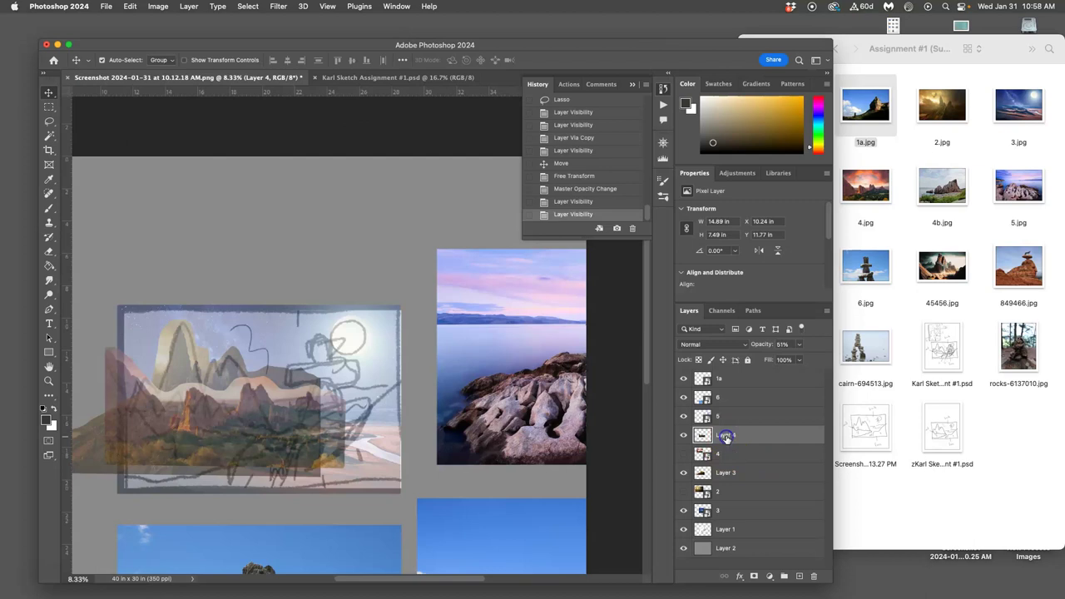
Stretch the cut-out taller to 8.73 in, then view the reference sketch document.
{"action": "key", "text": "super+t"}
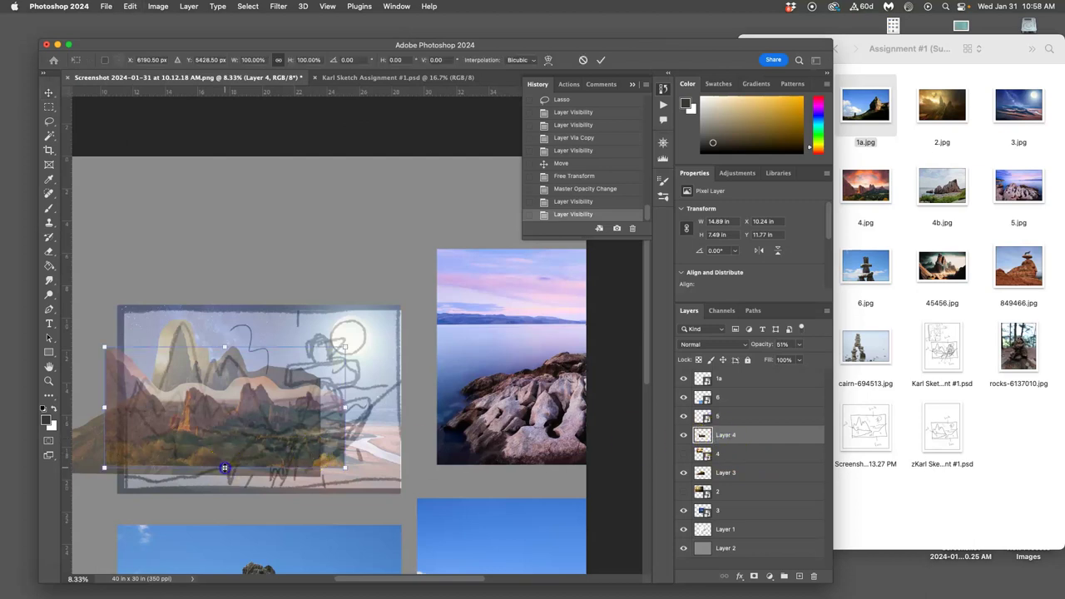
{"action": "left_click_drag", "start_coordinate": [224, 468], "coordinate": [222, 486]}
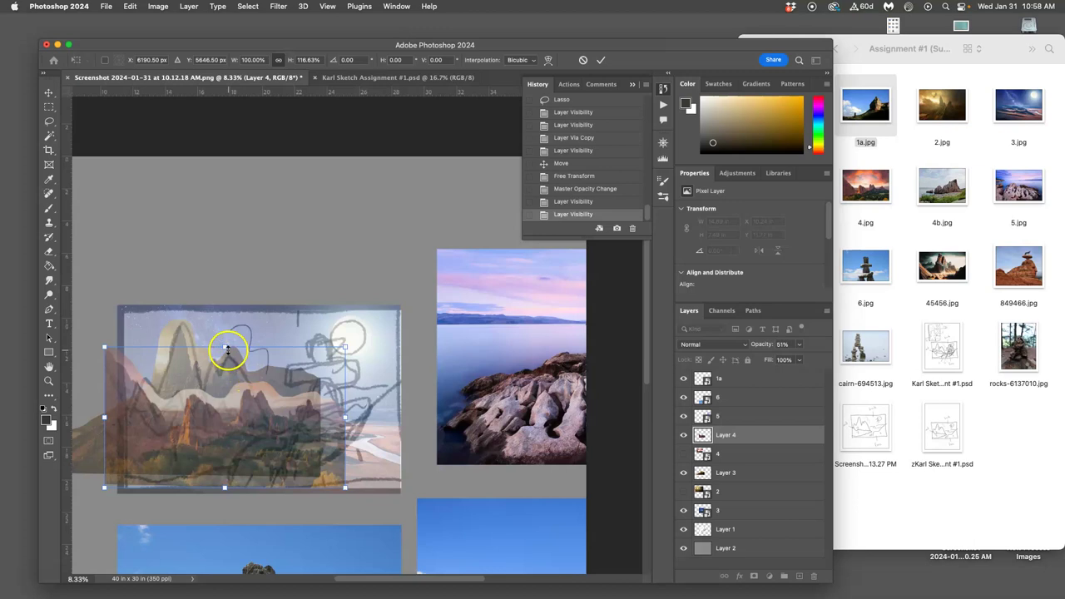
{"action": "key", "text": "Return"}
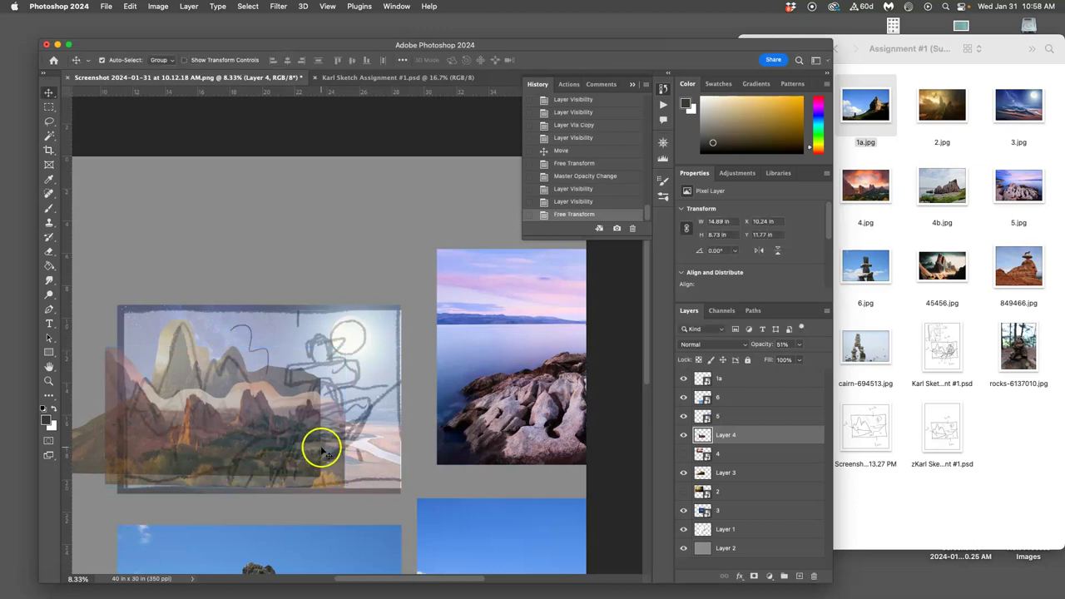
{"action": "left_click", "coordinate": [332, 77]}
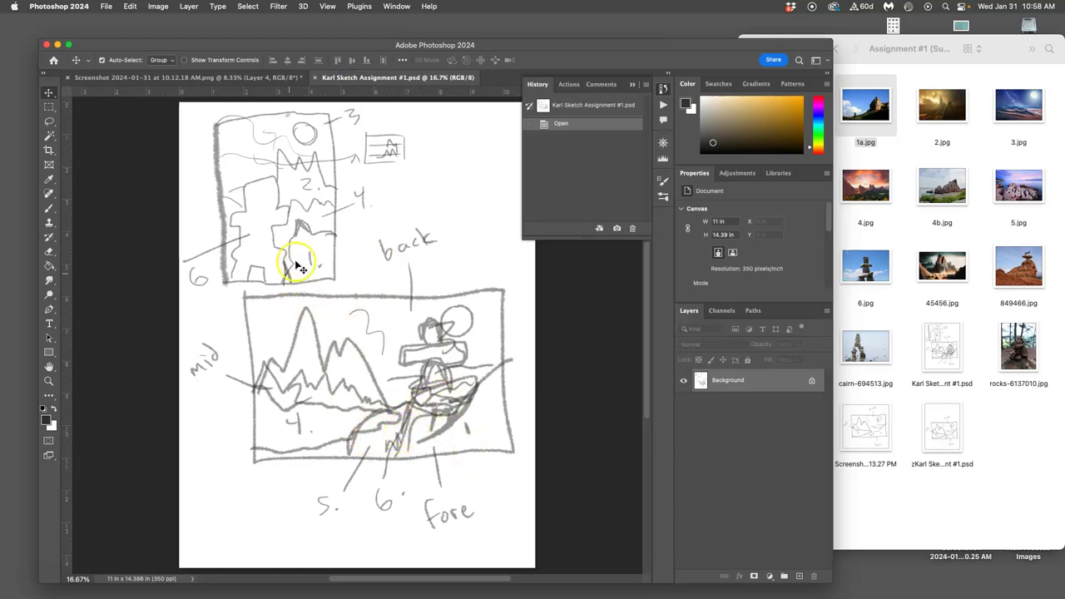
Back in the collage, move the shoreline rocks photo left over the composition.
{"action": "left_click", "coordinate": [255, 78]}
{"action": "scroll", "coordinate": [352, 416], "scroll_direction": "right", "scroll_amount": 3}
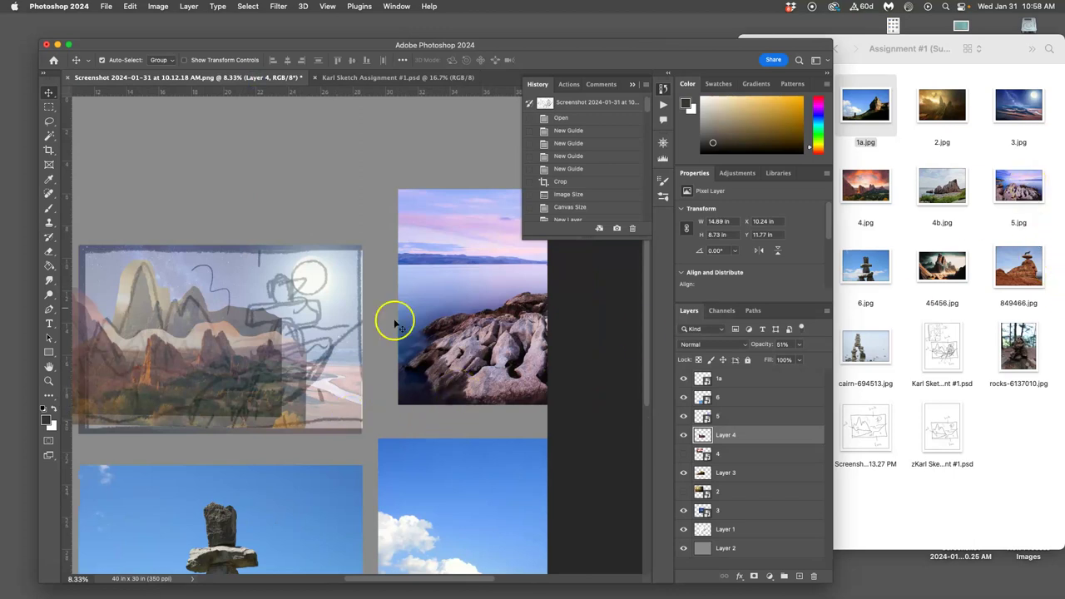
{"action": "left_click_drag", "start_coordinate": [425, 325], "coordinate": [214, 347]}
Lasso the rocks onto a new Layer 5 and hide the original layer 5.
{"action": "left_click", "coordinate": [49, 121]}
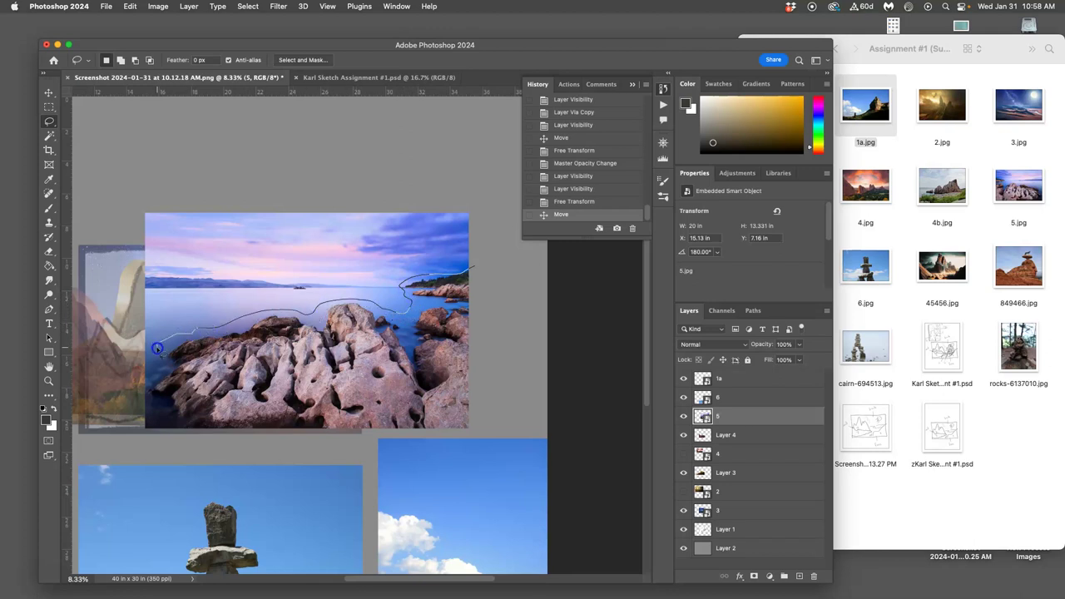
{"action": "mouse_move", "coordinate": [200, 476]}
{"action": "left_mouse_down"}
{"action": "mouse_move", "coordinate": [400, 485]}
{"action": "mouse_move", "coordinate": [503, 455]}
{"action": "mouse_move", "coordinate": [492, 304]}
{"action": "left_mouse_up"}
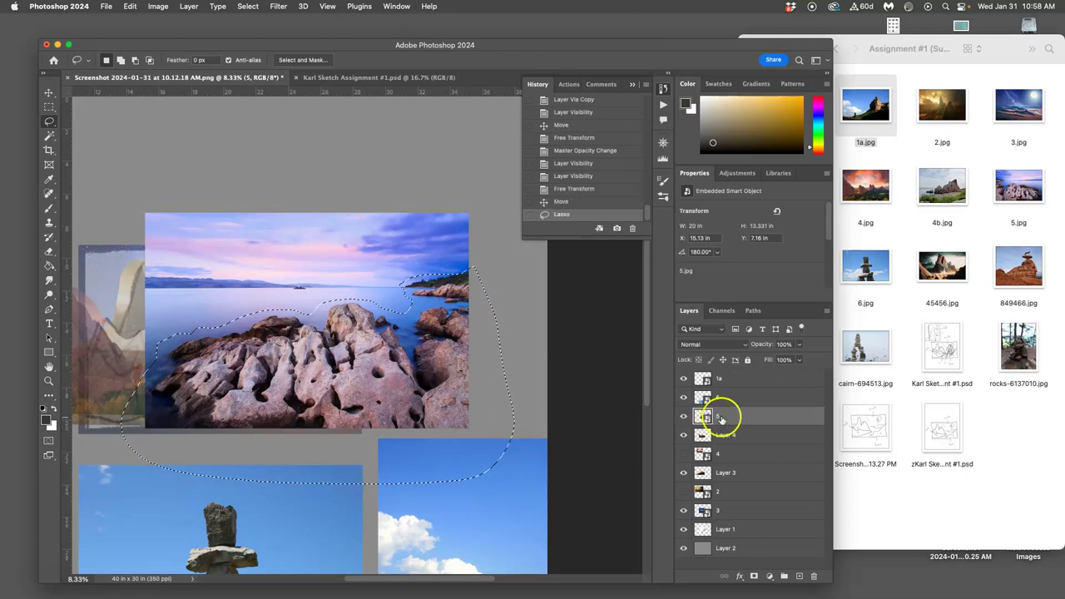
{"action": "key", "text": "super+j"}
{"action": "left_click", "coordinate": [684, 434]}
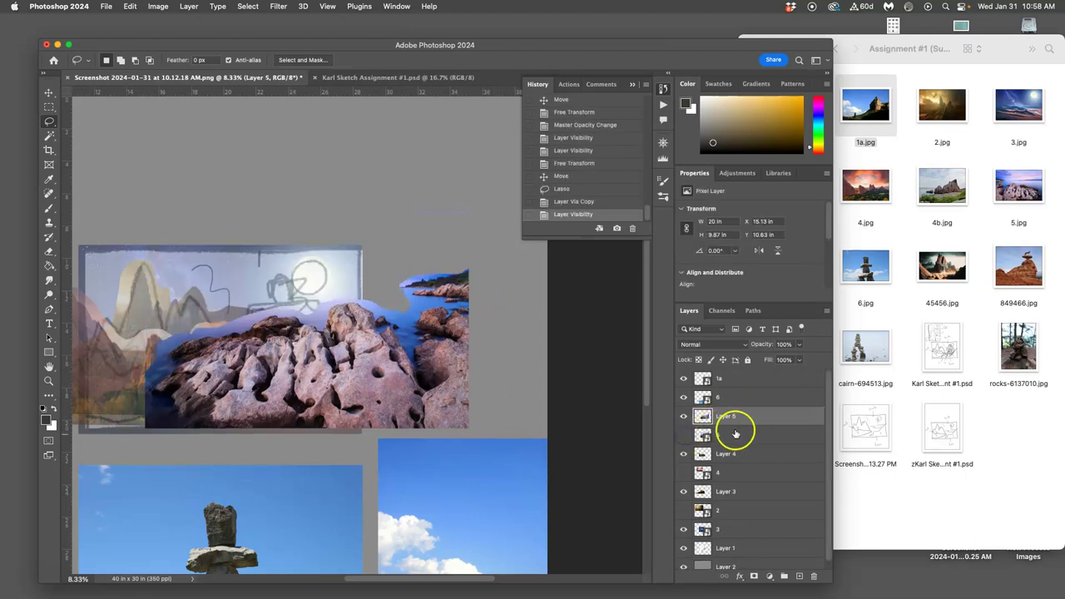
{"action": "scroll", "coordinate": [277, 324], "scroll_direction": "left", "scroll_amount": 5}
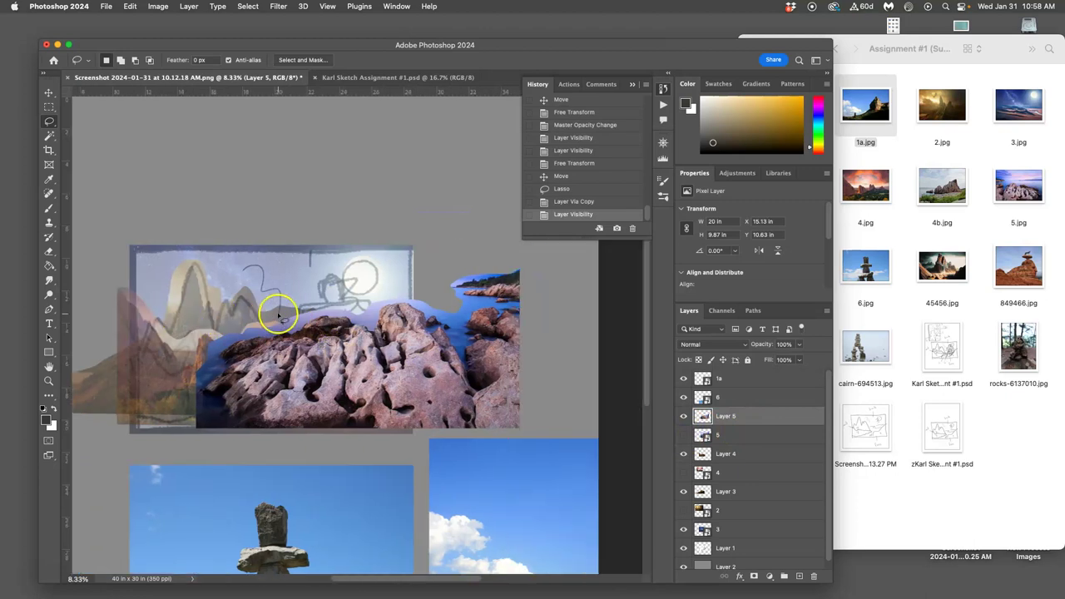
Shrink, rotate and skew the Layer 5 rock cut-out into the sketch's lower right.
{"action": "key", "text": "super+t"}
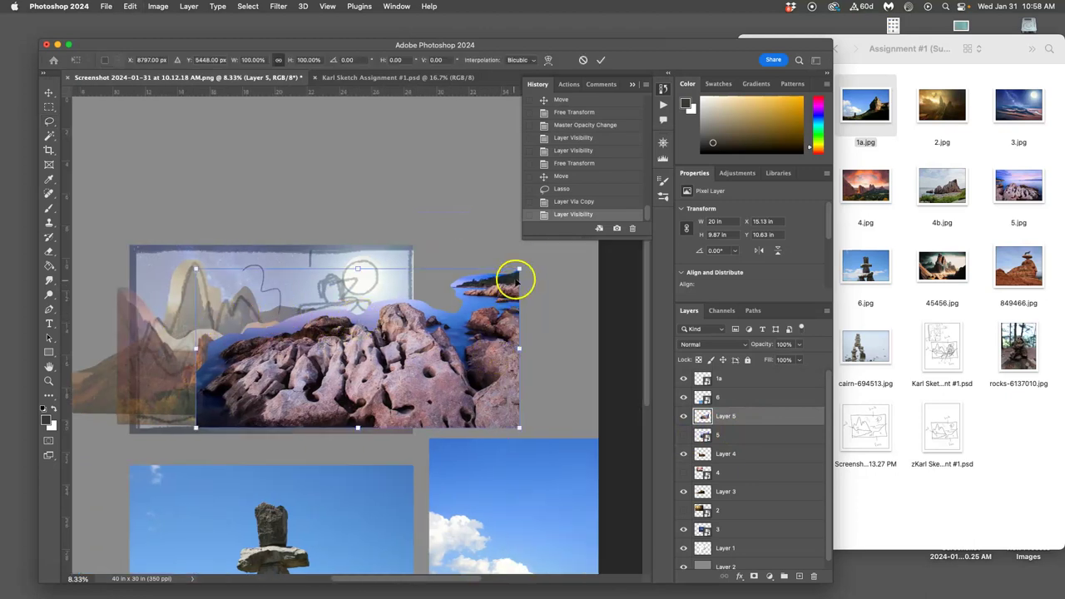
{"action": "left_click_drag", "start_coordinate": [517, 270], "coordinate": [374, 340]}
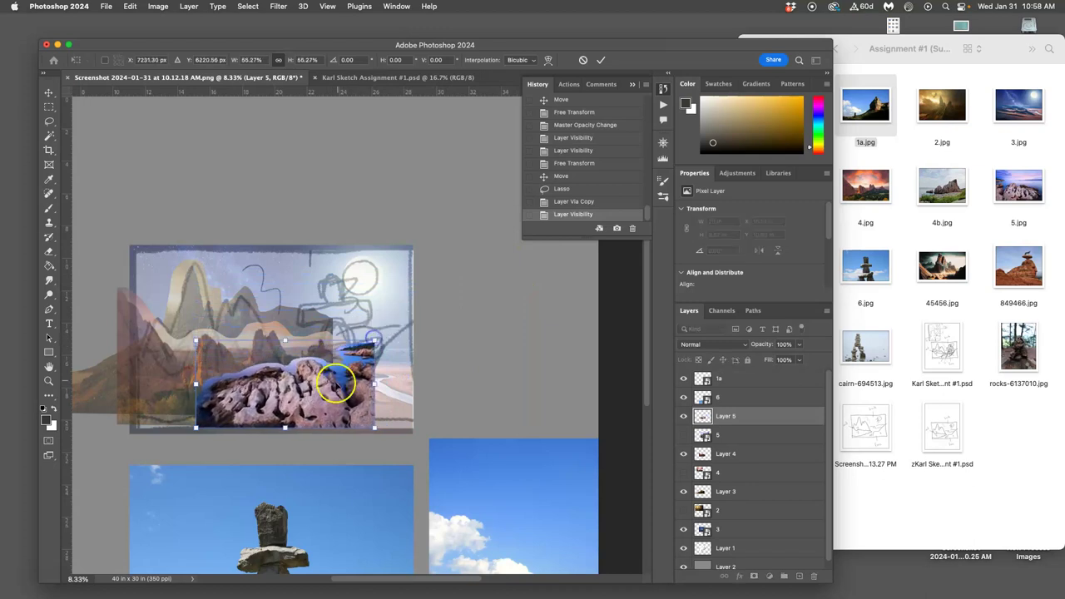
{"action": "left_click_drag", "start_coordinate": [333, 379], "coordinate": [373, 393]}
{"action": "right_click", "coordinate": [383, 386]}
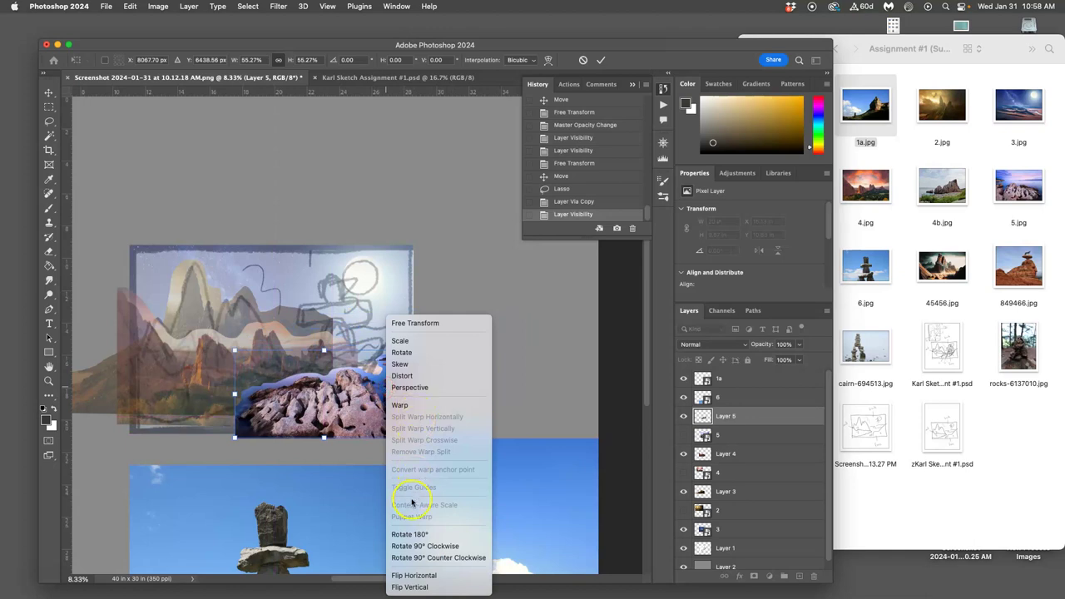
{"action": "left_click", "coordinate": [404, 350]}
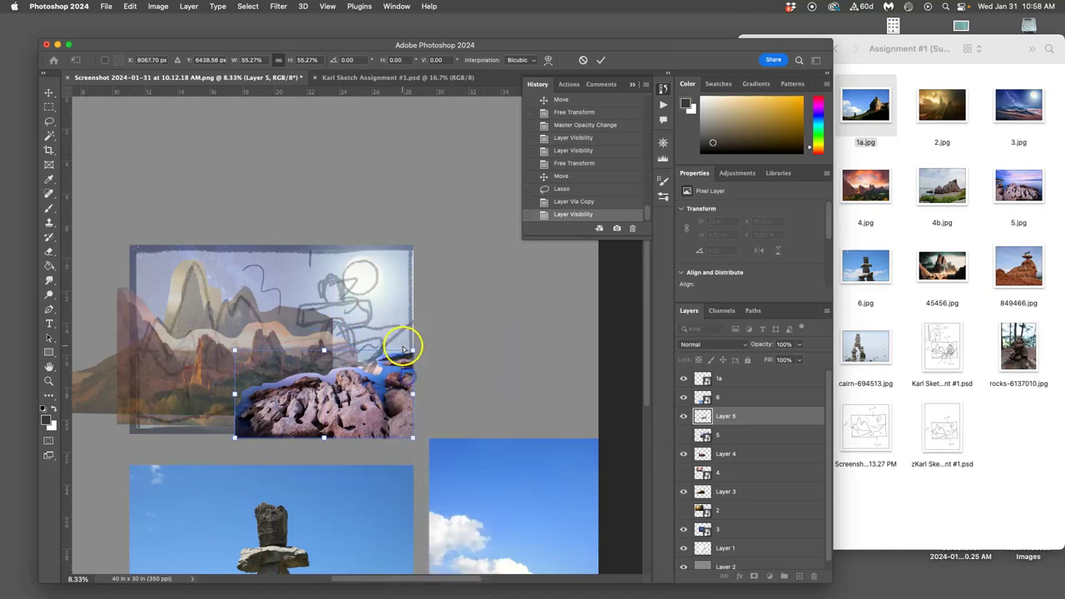
{"action": "mouse_move", "coordinate": [404, 350]}
{"action": "left_mouse_down"}
{"action": "mouse_move", "coordinate": [414, 340]}
{"action": "mouse_move", "coordinate": [410, 355]}
{"action": "mouse_move", "coordinate": [401, 345]}
{"action": "mouse_move", "coordinate": [410, 347]}
{"action": "left_mouse_up"}
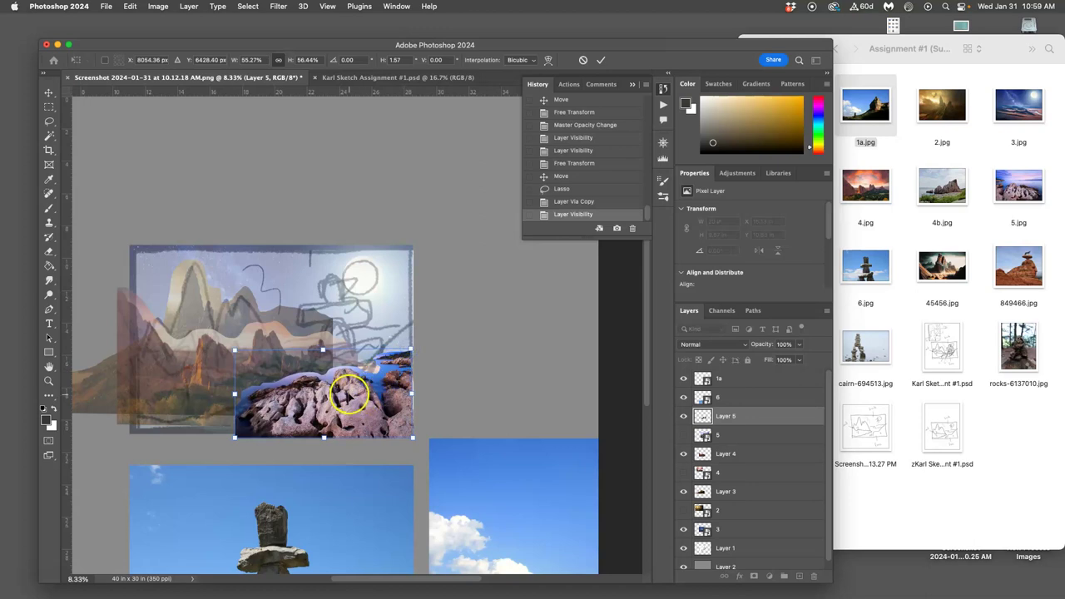
{"action": "left_click_drag", "start_coordinate": [370, 396], "coordinate": [361, 390]}
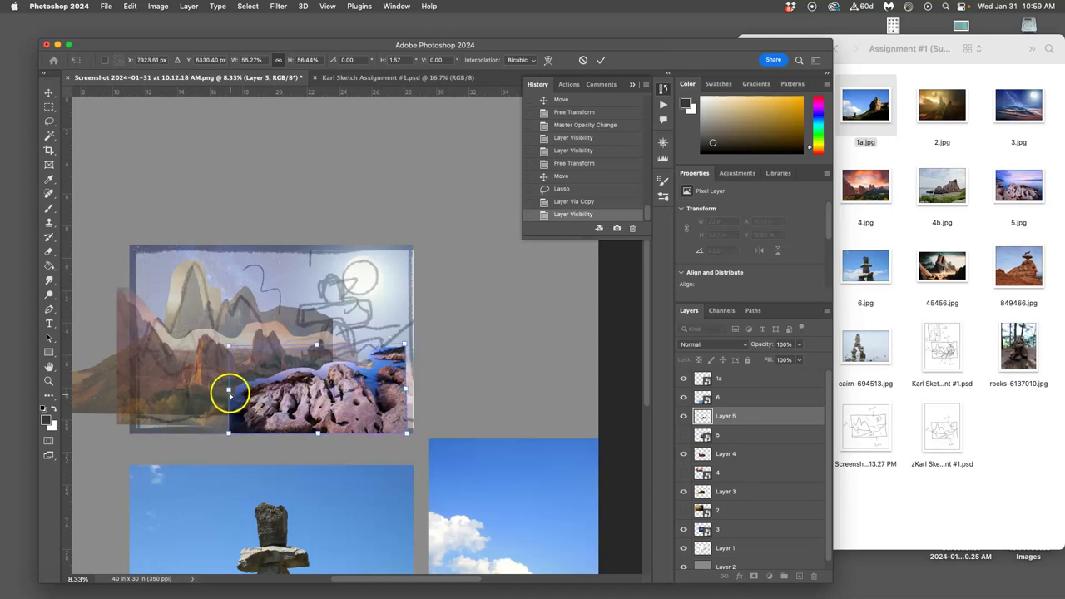
{"action": "left_click_drag", "start_coordinate": [229, 389], "coordinate": [219, 395]}
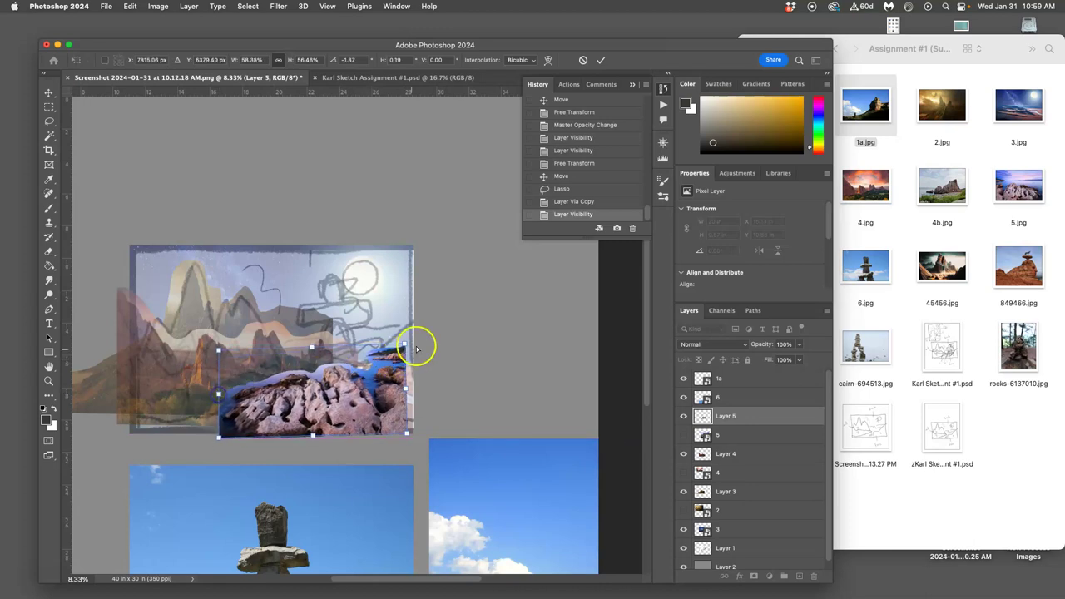
{"action": "left_click_drag", "start_coordinate": [405, 343], "coordinate": [408, 331]}
{"action": "left_click_drag", "start_coordinate": [408, 431], "coordinate": [411, 432]}
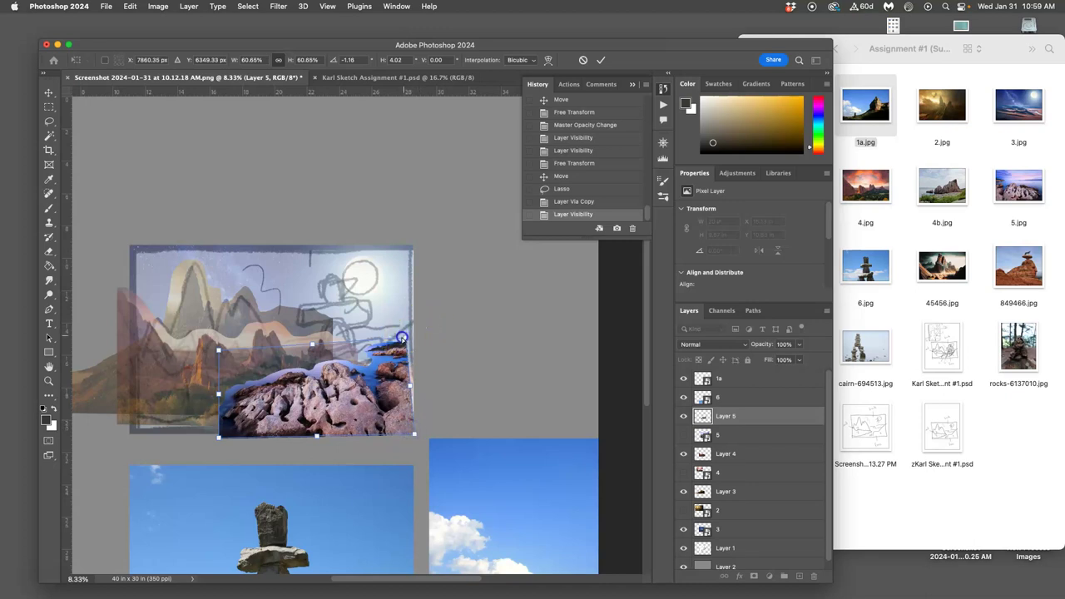
{"action": "left_click_drag", "start_coordinate": [401, 338], "coordinate": [404, 340]}
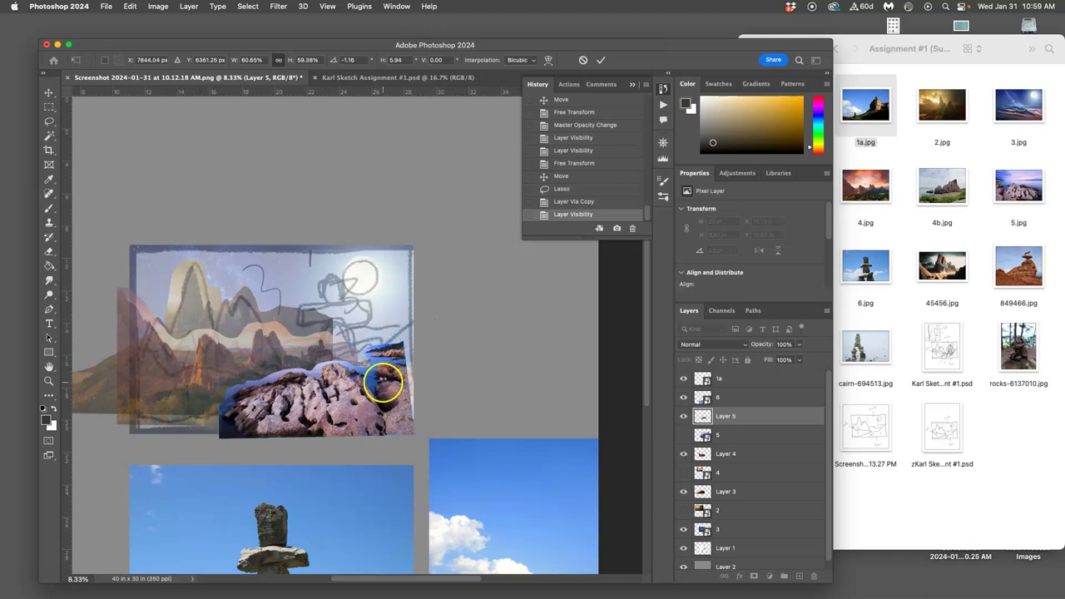
{"action": "key", "text": "Return"}
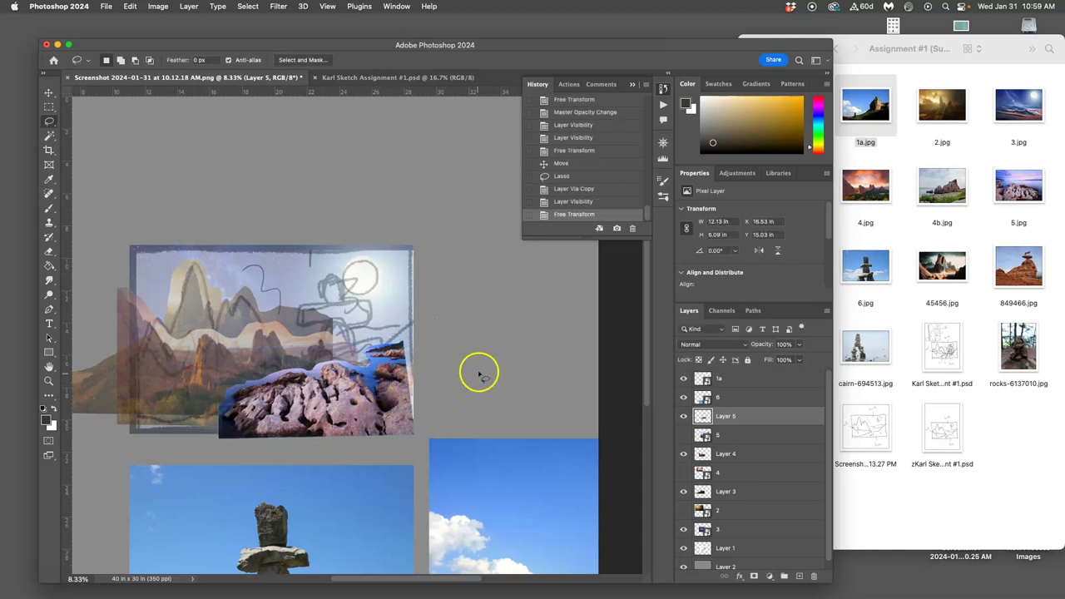
Set the rock cut-out's opacity to 54% and clear the stray selection.
{"action": "left_click", "coordinate": [799, 346]}
{"action": "left_click_drag", "start_coordinate": [789, 359], "coordinate": [776, 359]}
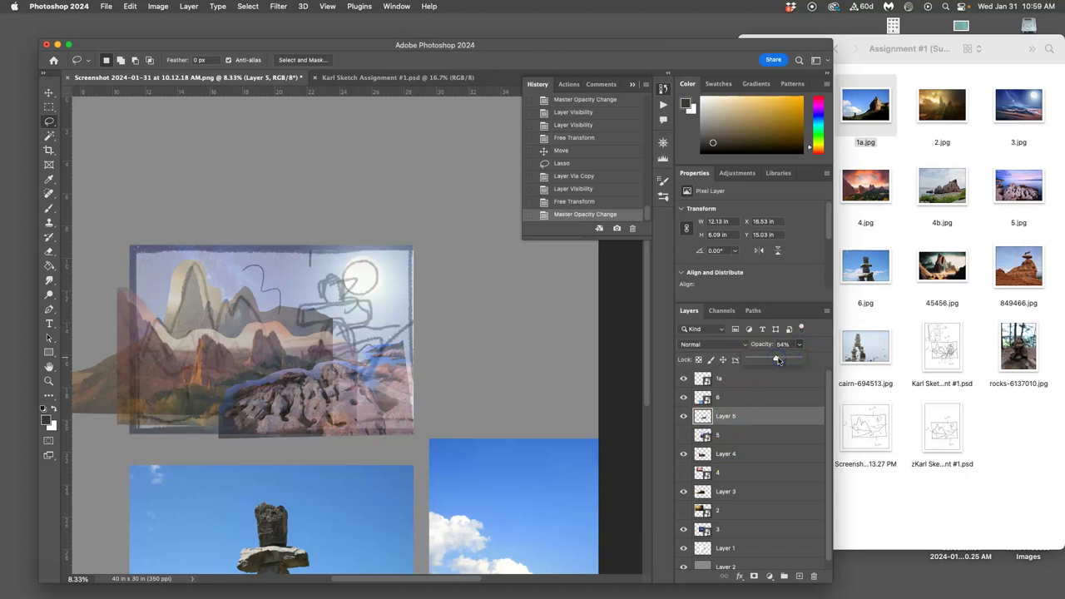
{"action": "mouse_move", "coordinate": [268, 526]}
{"action": "left_mouse_down"}
{"action": "mouse_move", "coordinate": [318, 408]}
{"action": "mouse_move", "coordinate": [328, 478]}
{"action": "left_mouse_up"}
{"action": "left_click", "coordinate": [139, 210]}
Set Move tool auto-select to Layer and move the cairn photo up and right.
{"action": "left_click", "coordinate": [48, 93]}
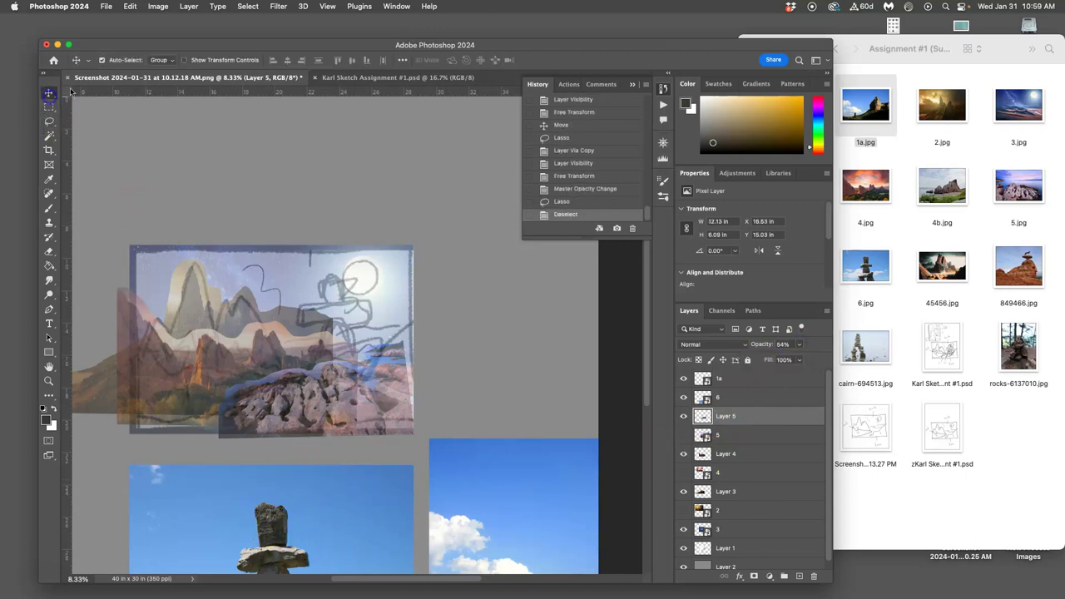
{"action": "left_click", "coordinate": [160, 61]}
{"action": "left_click", "coordinate": [159, 70]}
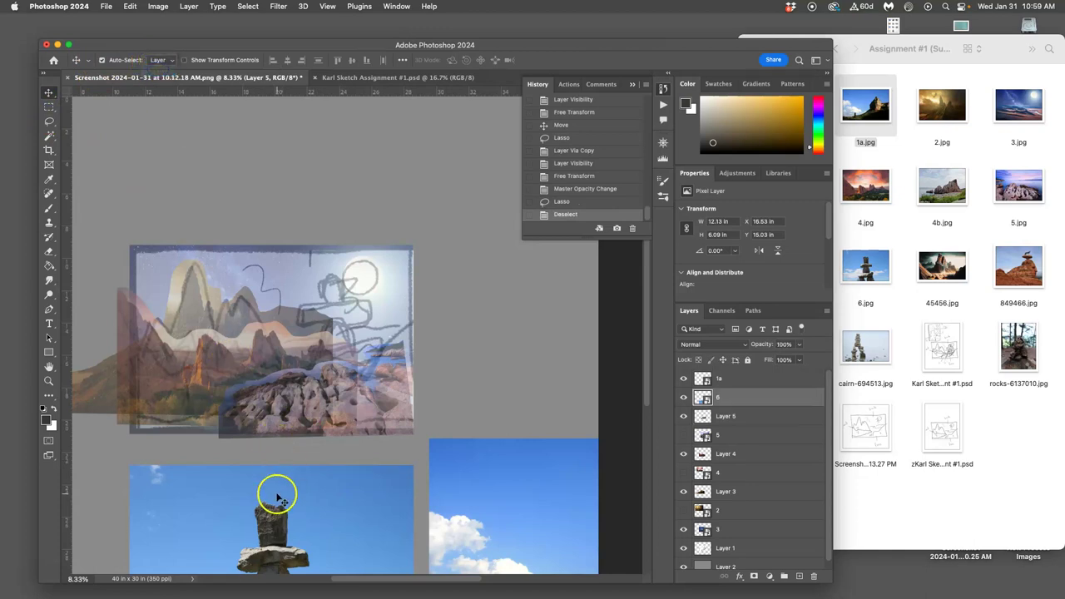
{"action": "left_click_drag", "start_coordinate": [281, 494], "coordinate": [356, 177]}
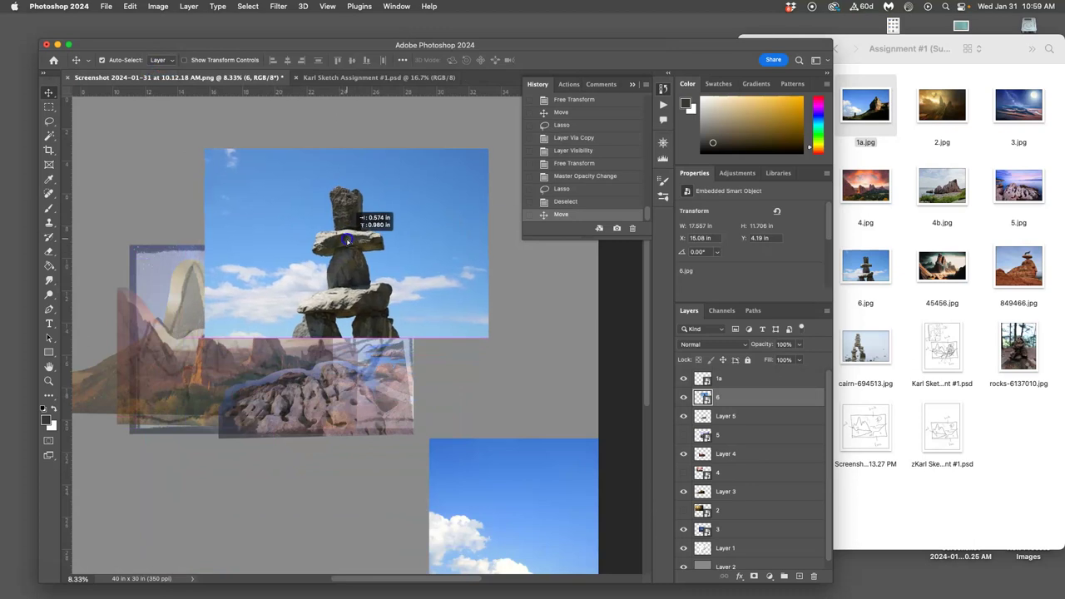
Lasso the cairn onto a new Layer 6 and hide the original cairn photo.
{"action": "left_click", "coordinate": [48, 121]}
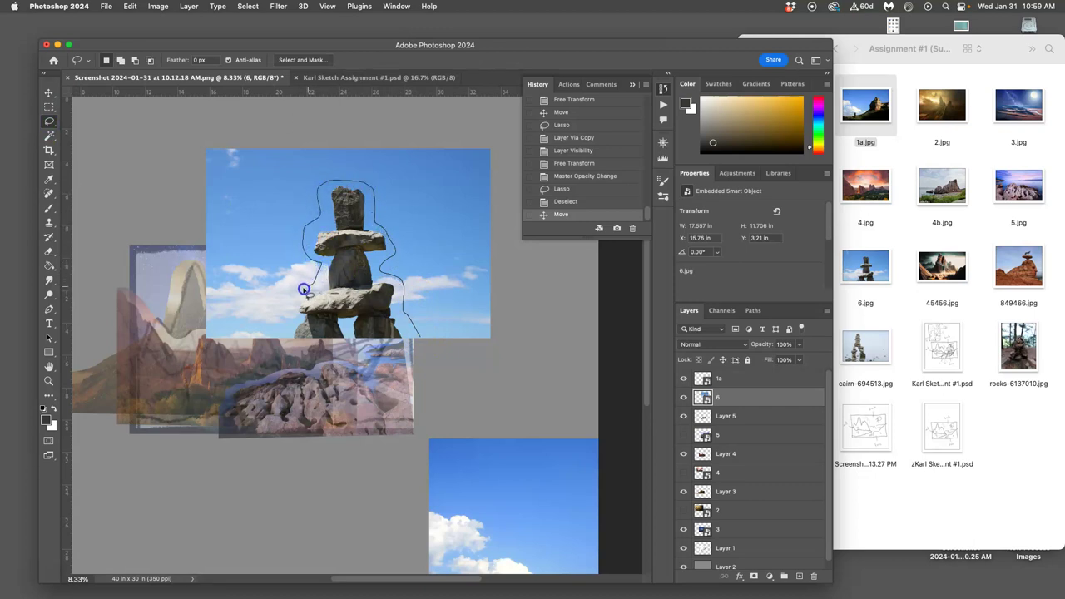
{"action": "left_click_drag", "start_coordinate": [307, 352], "coordinate": [422, 353]}
{"action": "key", "text": "super+j"}
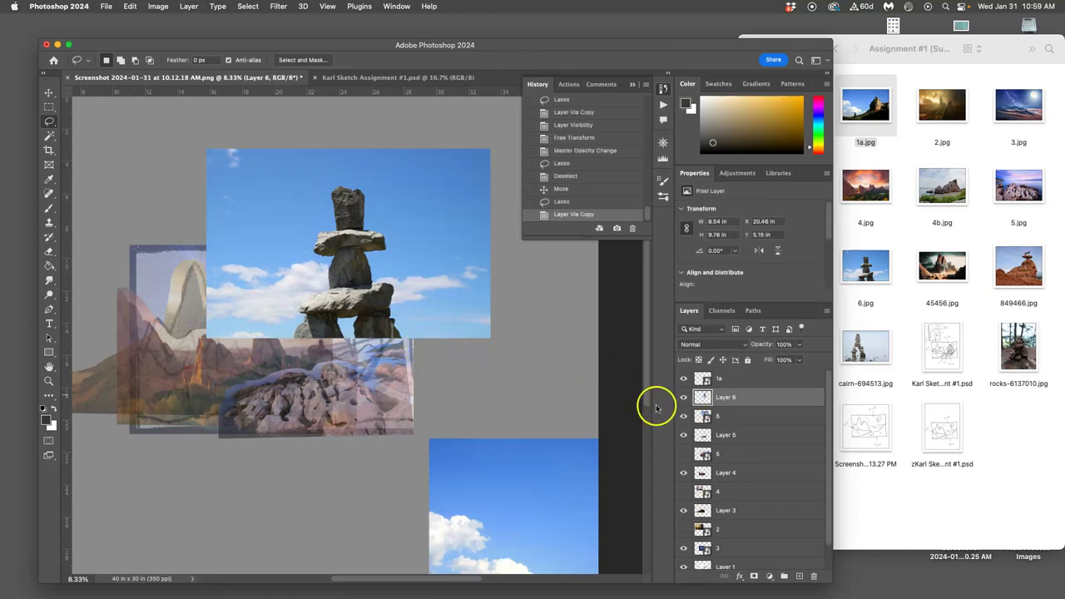
{"action": "left_click", "coordinate": [684, 416]}
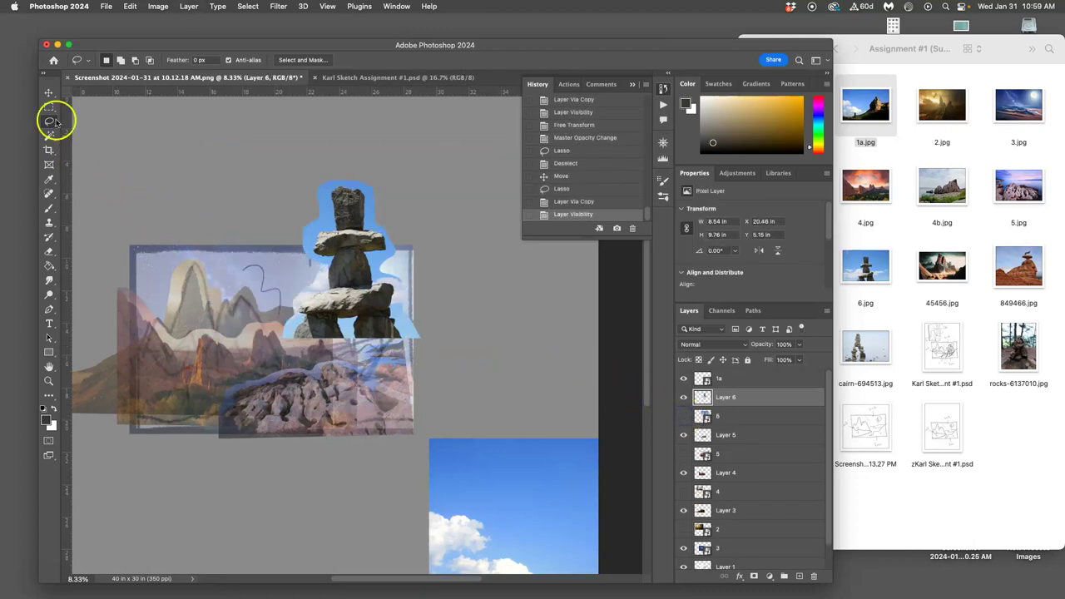
Move the cairn cut-out over the sketch's right side at 100% opacity.
{"action": "left_click", "coordinate": [47, 93]}
{"action": "left_click_drag", "start_coordinate": [348, 250], "coordinate": [336, 332]}
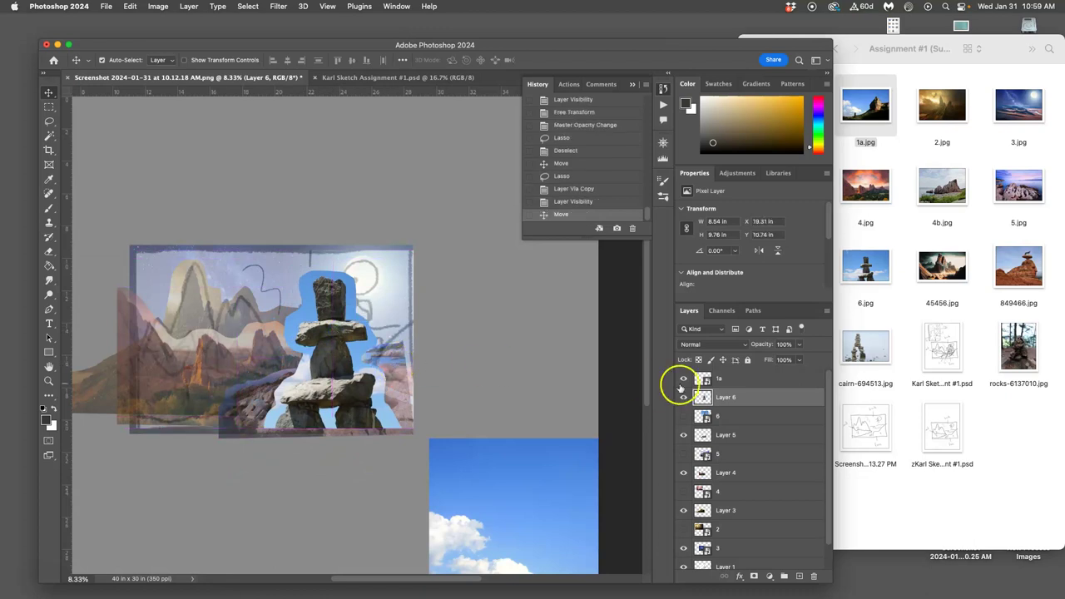
{"action": "left_click", "coordinate": [799, 345]}
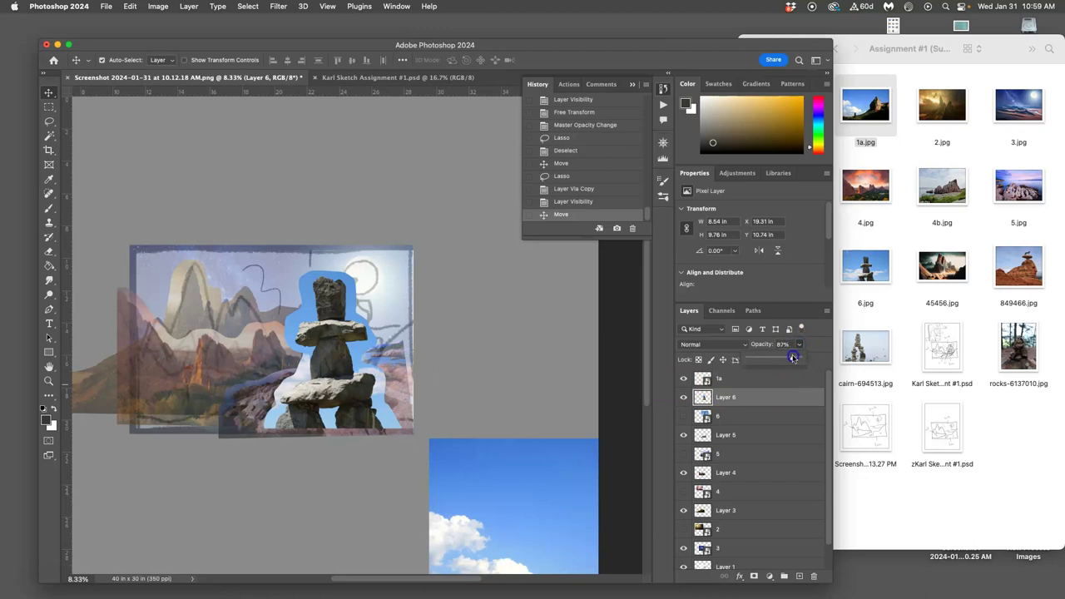
{"action": "mouse_move", "coordinate": [793, 357]}
{"action": "left_mouse_down"}
{"action": "mouse_move", "coordinate": [781, 357]}
{"action": "mouse_move", "coordinate": [807, 360]}
{"action": "left_mouse_up"}
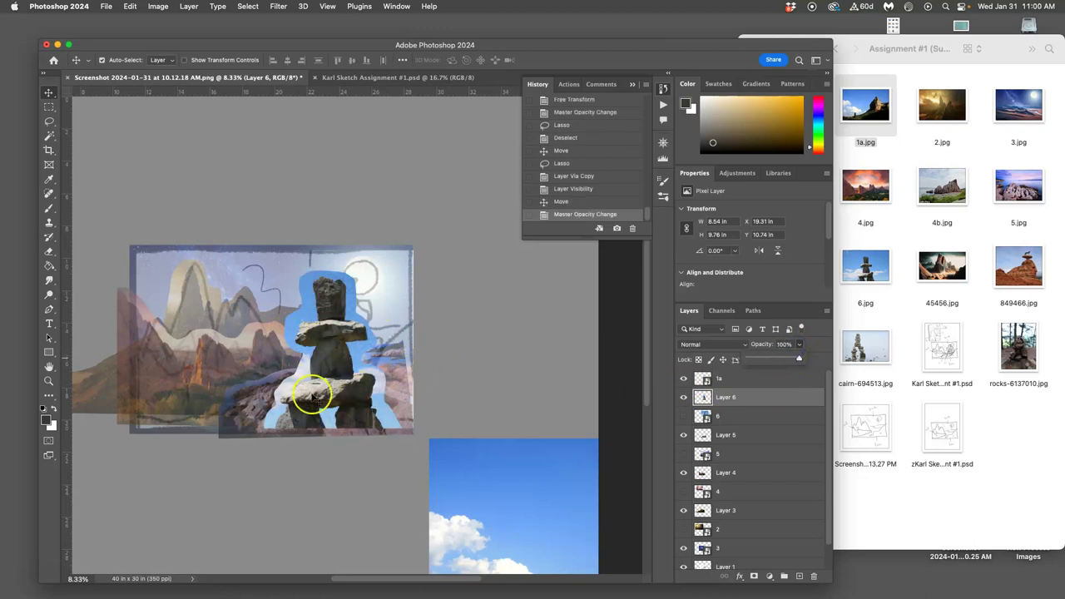
Distort the cairn cut-out's corners to fit the sketch and apply it.
{"action": "key", "text": "super+t"}
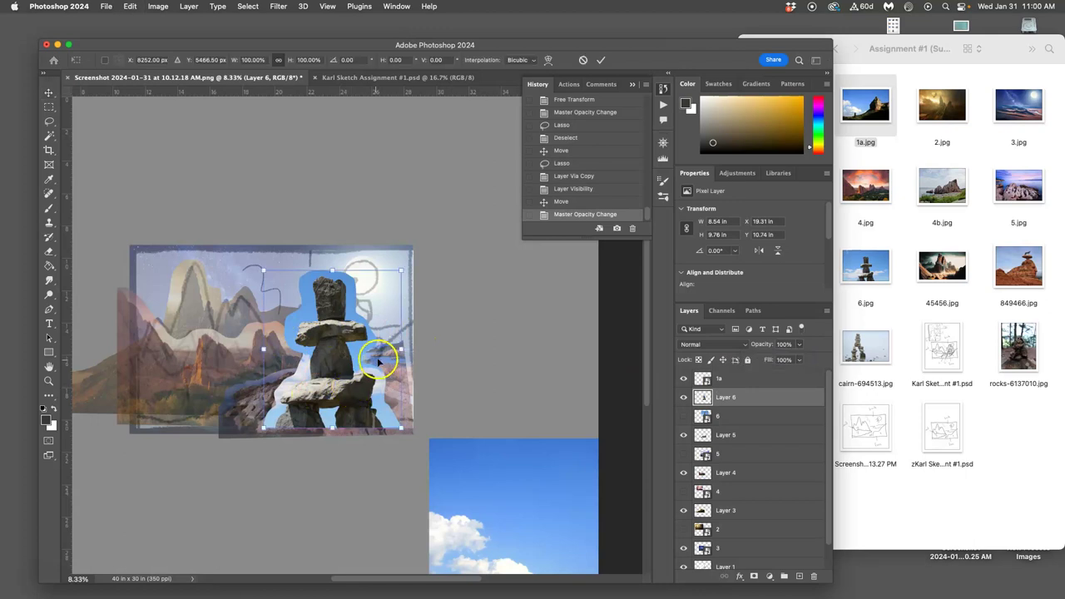
{"action": "right_click", "coordinate": [368, 316]}
{"action": "left_click", "coordinate": [387, 377]}
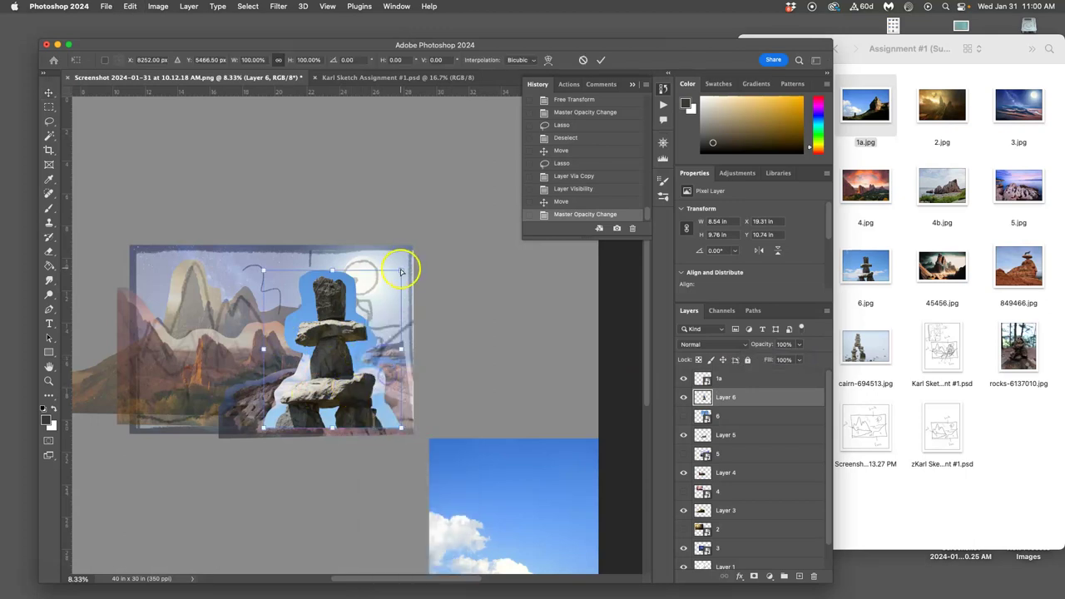
{"action": "left_click_drag", "start_coordinate": [401, 269], "coordinate": [397, 257]}
{"action": "left_click_drag", "start_coordinate": [263, 427], "coordinate": [259, 427]}
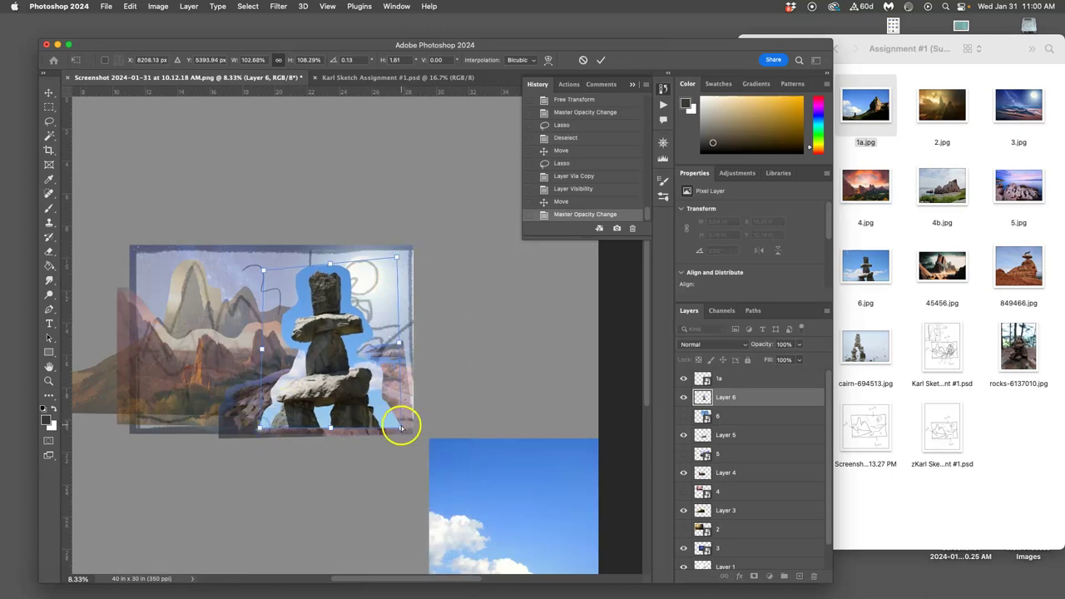
{"action": "left_click_drag", "start_coordinate": [397, 256], "coordinate": [400, 250]}
{"action": "key", "text": "Return"}
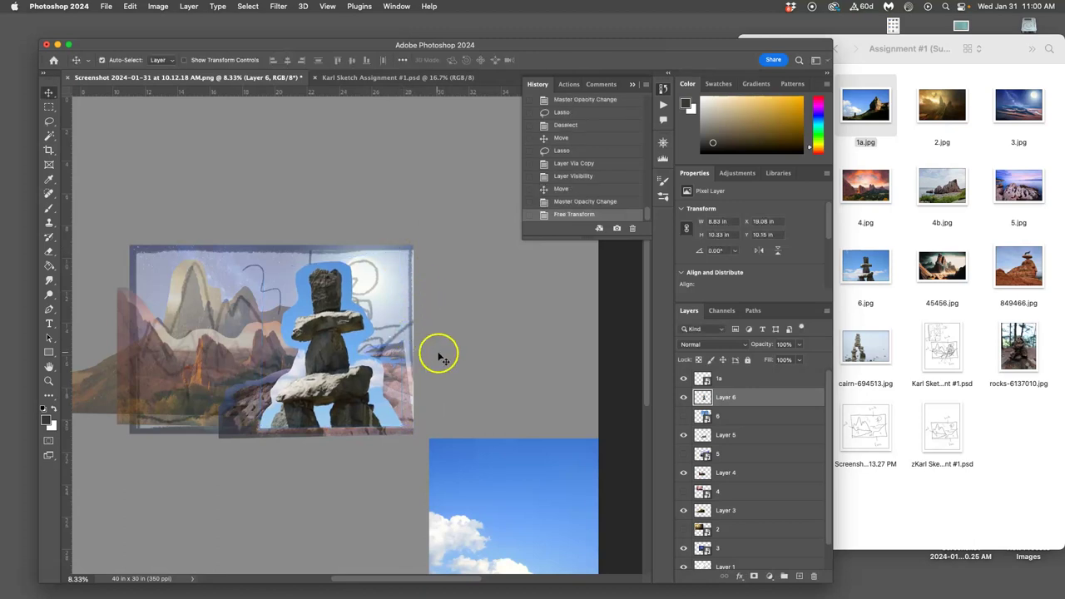
Shift the cairn slightly right into position and lower its opacity to 54%.
{"action": "left_click_drag", "start_coordinate": [340, 322], "coordinate": [356, 319]}
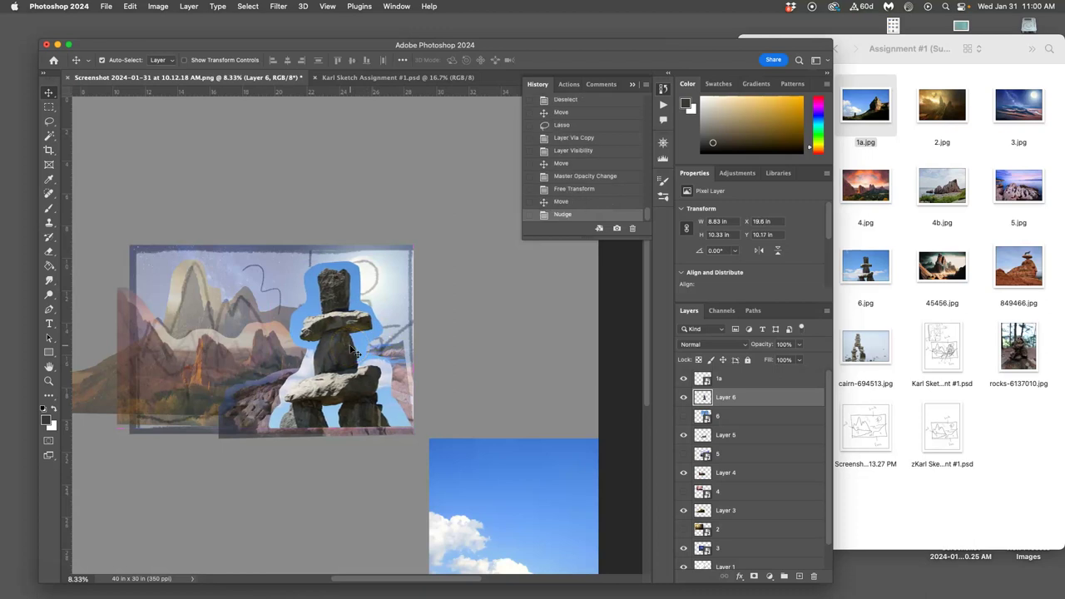
{"action": "key", "text": "shift+Down"}
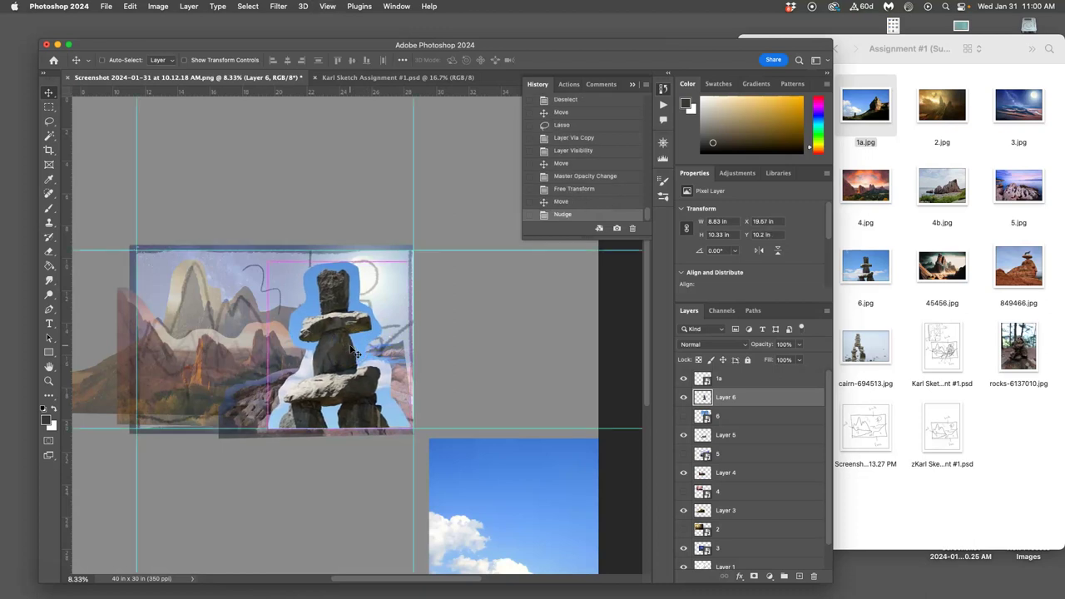
{"action": "left_click_drag", "start_coordinate": [347, 442], "coordinate": [358, 427]}
{"action": "left_click", "coordinate": [799, 344]}
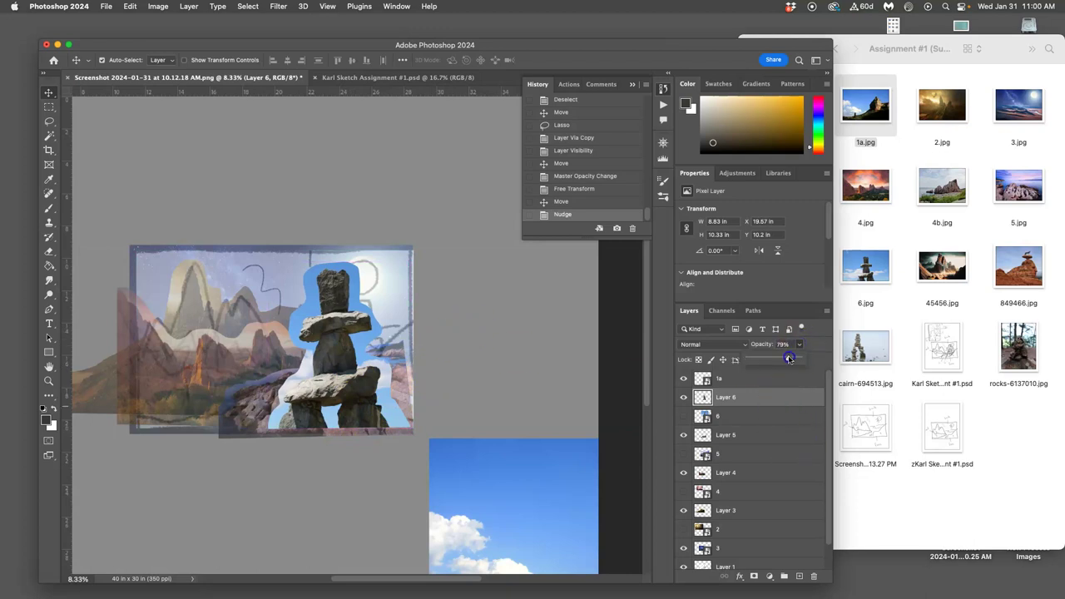
{"action": "left_click_drag", "start_coordinate": [773, 358], "coordinate": [775, 360]}
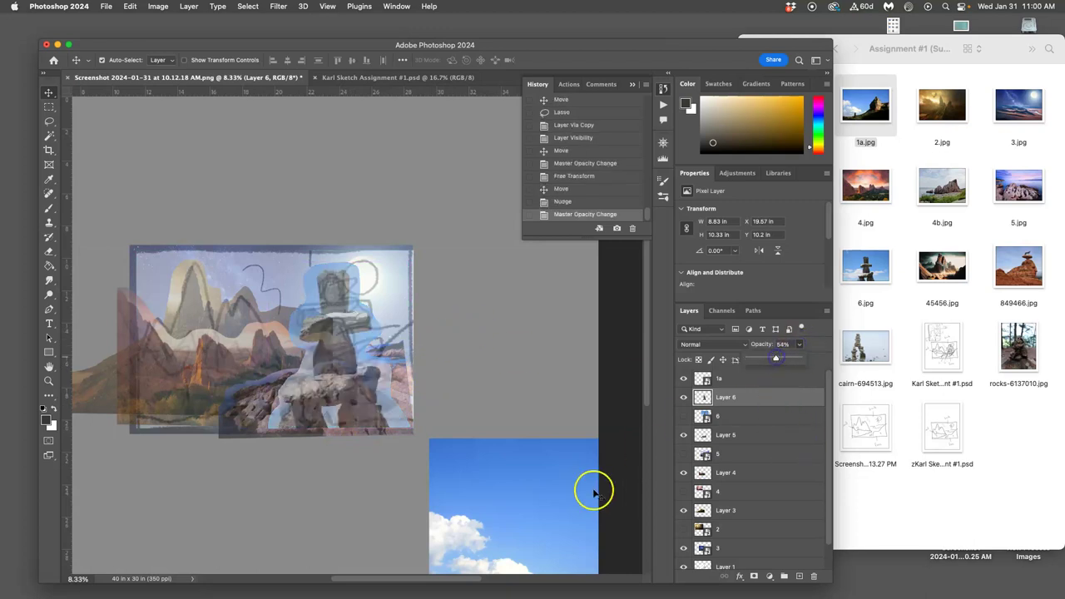
{"action": "left_click", "coordinate": [512, 471]}
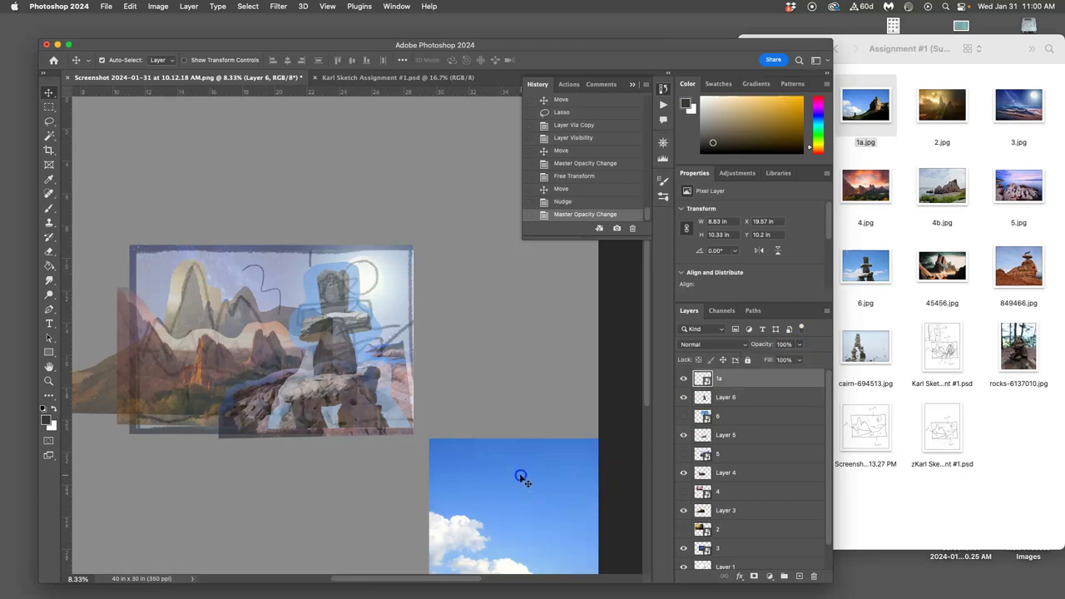
Move photo 1a over the collage, lasso its rock onto Layer 7, hide 1a.
{"action": "left_click_drag", "start_coordinate": [513, 471], "coordinate": [296, 302]}
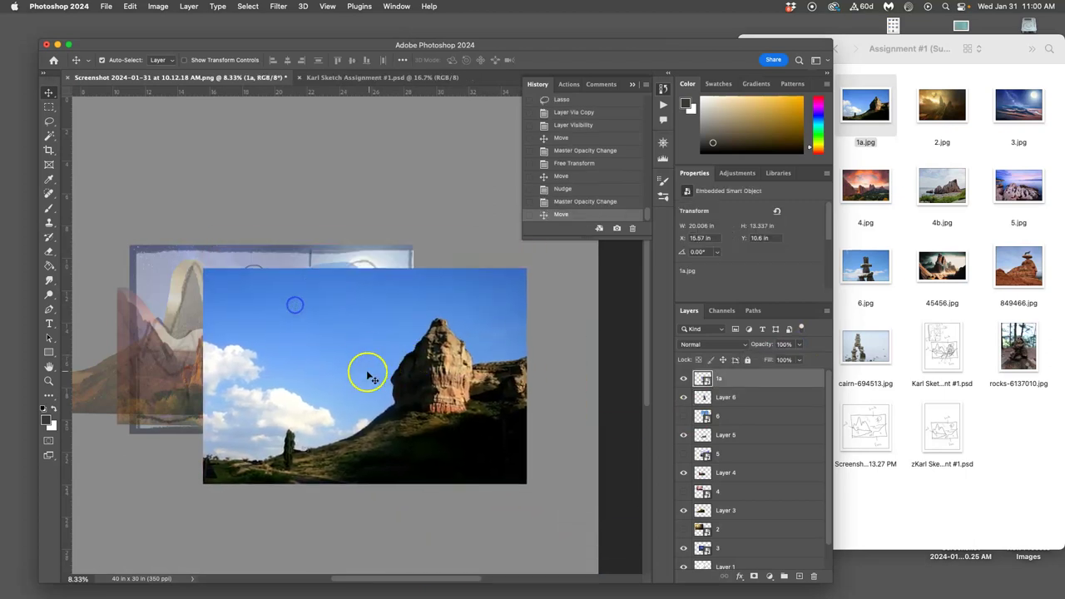
{"action": "left_click", "coordinate": [50, 121]}
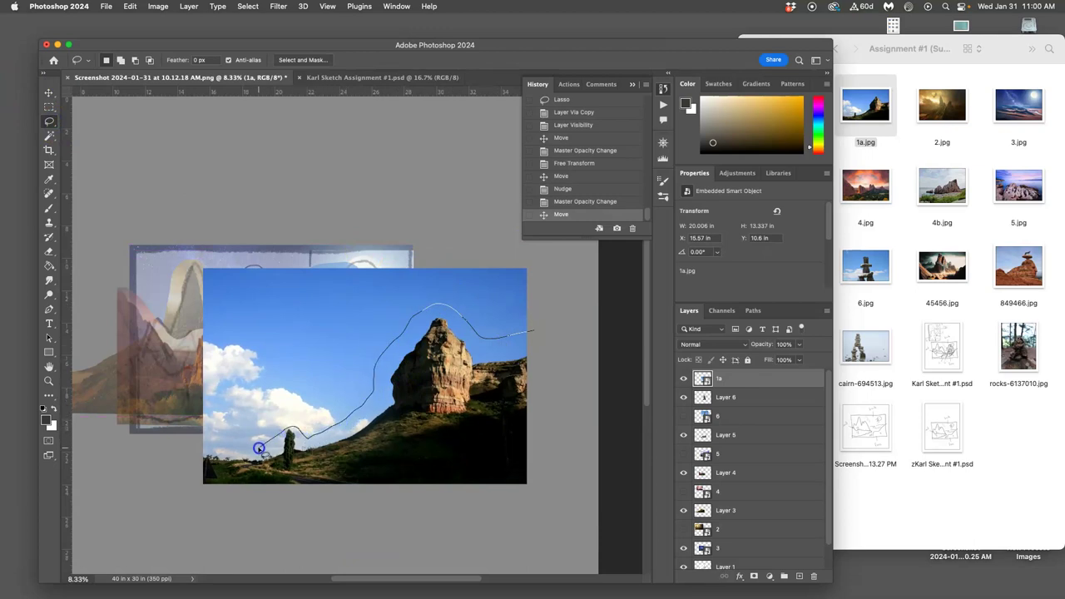
{"action": "mouse_move", "coordinate": [258, 450]}
{"action": "left_mouse_down"}
{"action": "mouse_move", "coordinate": [250, 536]}
{"action": "mouse_move", "coordinate": [516, 545]}
{"action": "mouse_move", "coordinate": [570, 392]}
{"action": "mouse_move", "coordinate": [566, 358]}
{"action": "left_mouse_up"}
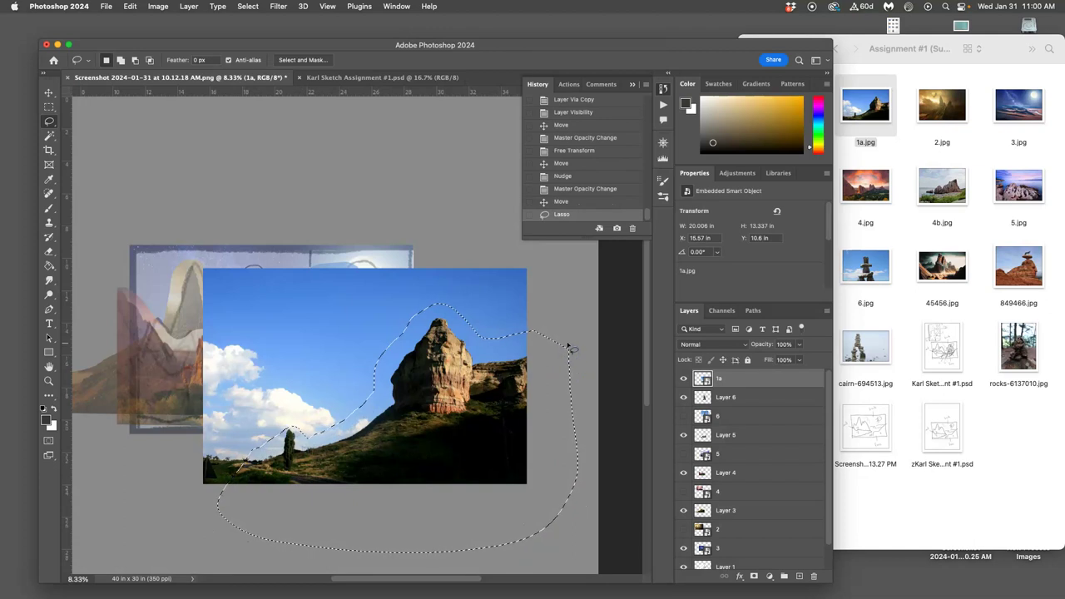
{"action": "key", "text": "super+j"}
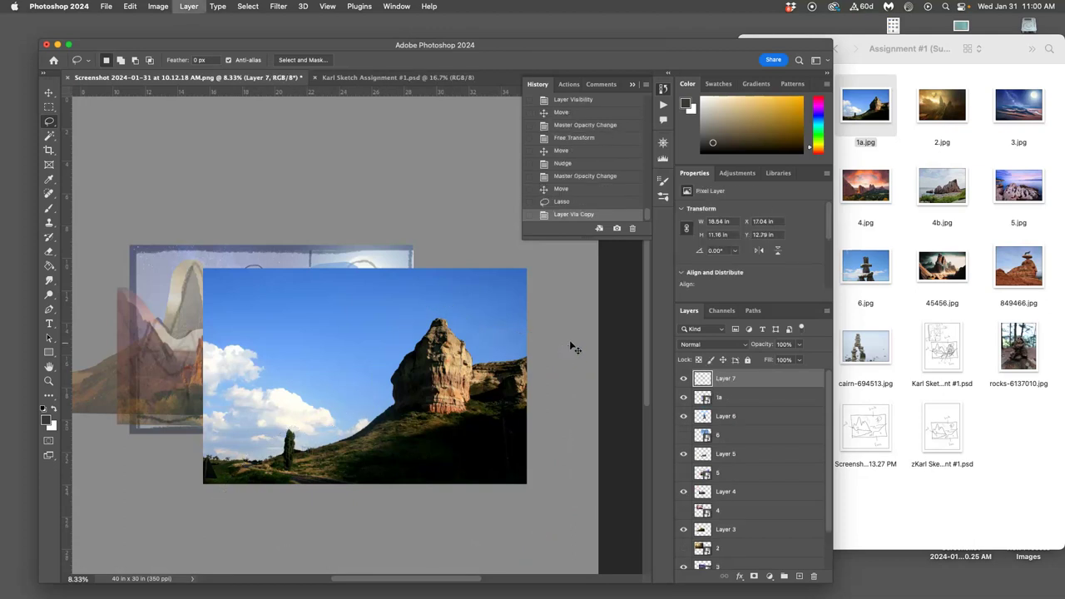
{"action": "left_click", "coordinate": [683, 398]}
Move the Layer 7 rock cut-out left and enlarge it from its corner.
{"action": "left_click", "coordinate": [48, 93]}
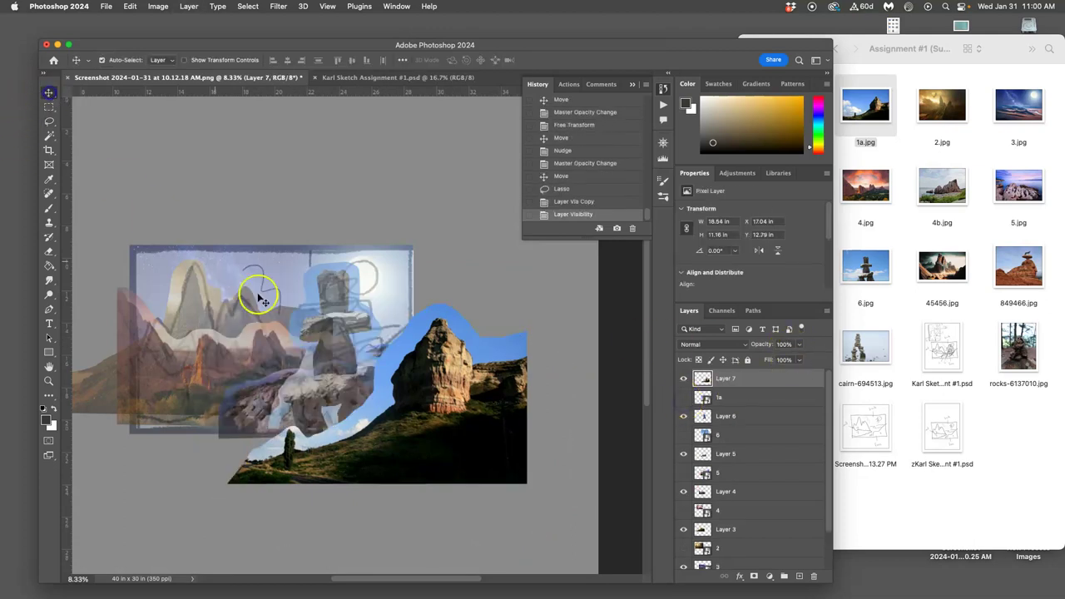
{"action": "left_click_drag", "start_coordinate": [422, 390], "coordinate": [349, 377]}
{"action": "key", "text": "ctrl+t"}
{"action": "left_click_drag", "start_coordinate": [454, 467], "coordinate": [511, 501]}
{"action": "left_click_drag", "start_coordinate": [423, 461], "coordinate": [395, 441]}
Skew and tilt the rock cut-out's corners across the lower right, then apply.
{"action": "right_click", "coordinate": [395, 442]}
{"action": "left_click", "coordinate": [275, 452]}
{"action": "left_click_drag", "start_coordinate": [121, 486], "coordinate": [126, 441]}
{"action": "left_click_drag", "start_coordinate": [315, 409], "coordinate": [359, 413]}
{"action": "left_click_drag", "start_coordinate": [516, 292], "coordinate": [491, 299]}
{"action": "left_click_drag", "start_coordinate": [441, 439], "coordinate": [440, 432]}
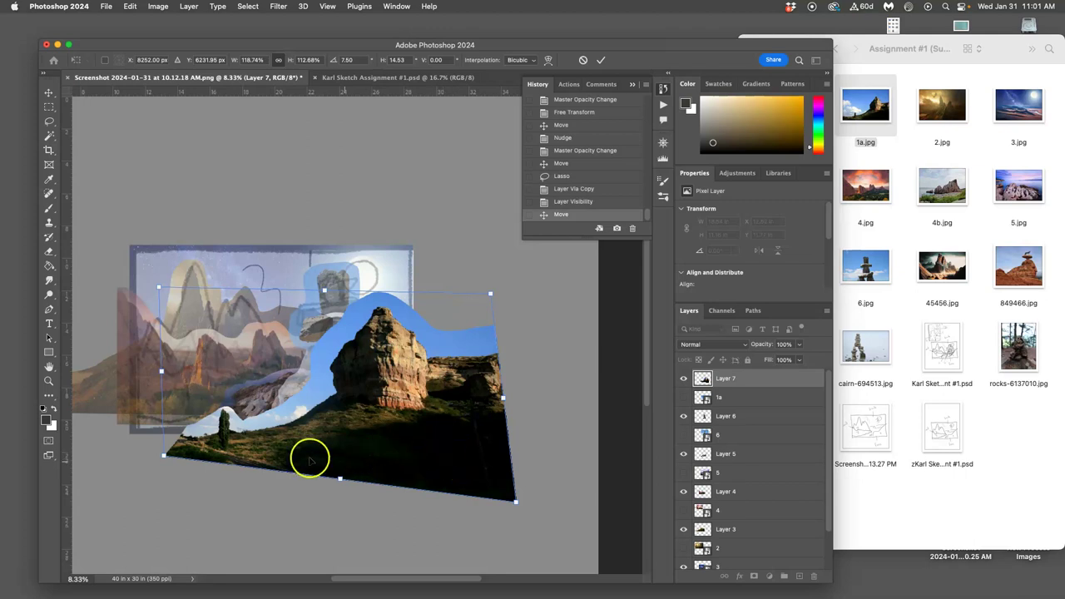
{"action": "left_click_drag", "start_coordinate": [164, 455], "coordinate": [147, 449]}
{"action": "key", "text": "Return"}
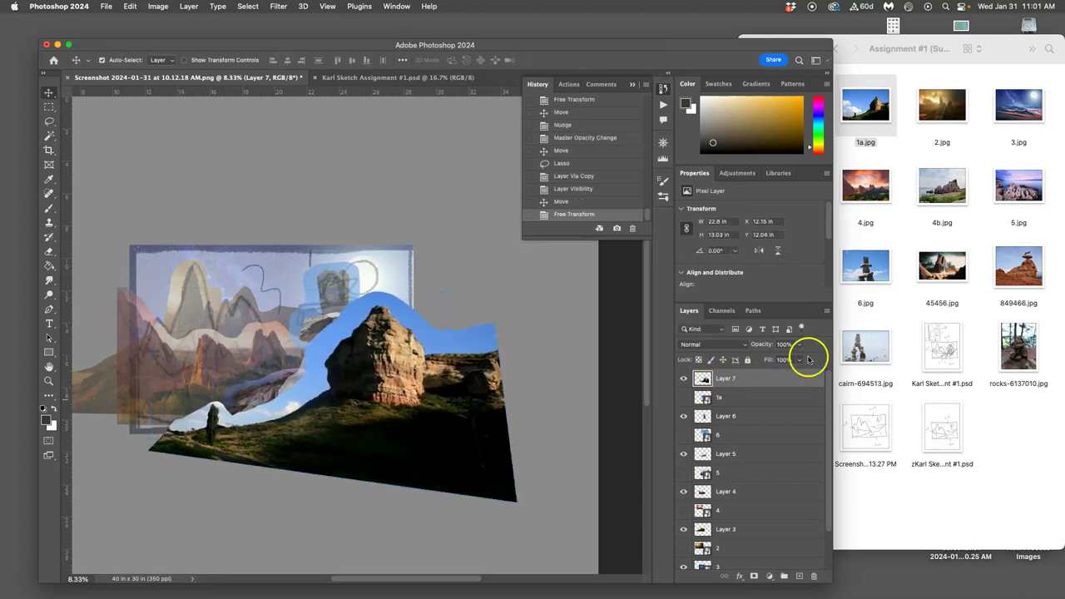
Hide Layers 7, 6, 5, 4 and 3.
{"action": "scroll", "coordinate": [525, 383], "scroll_direction": "left", "scroll_amount": 2}
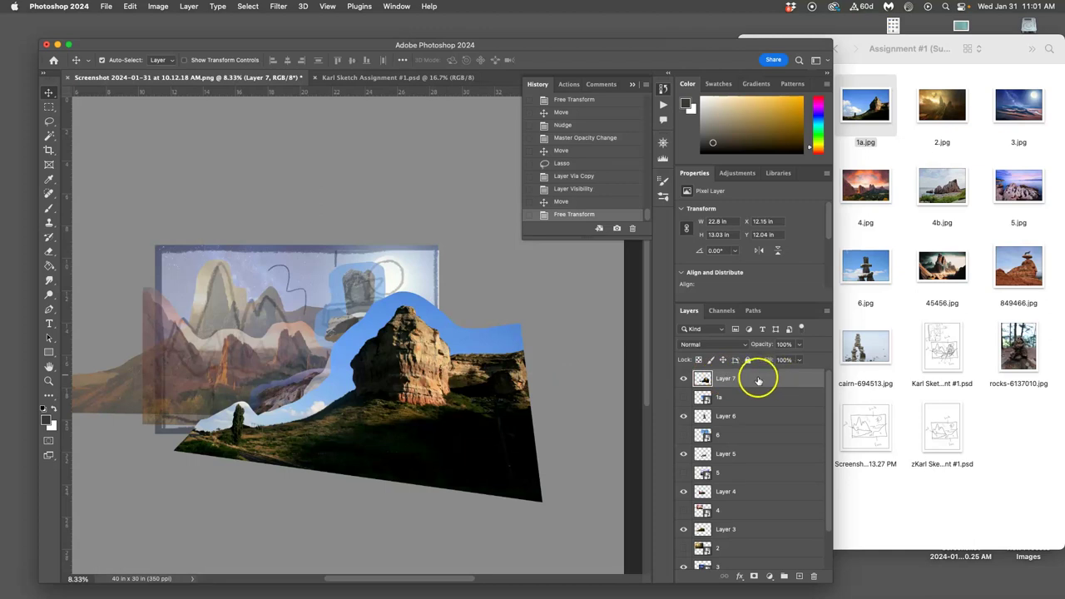
{"action": "left_click", "coordinate": [684, 379]}
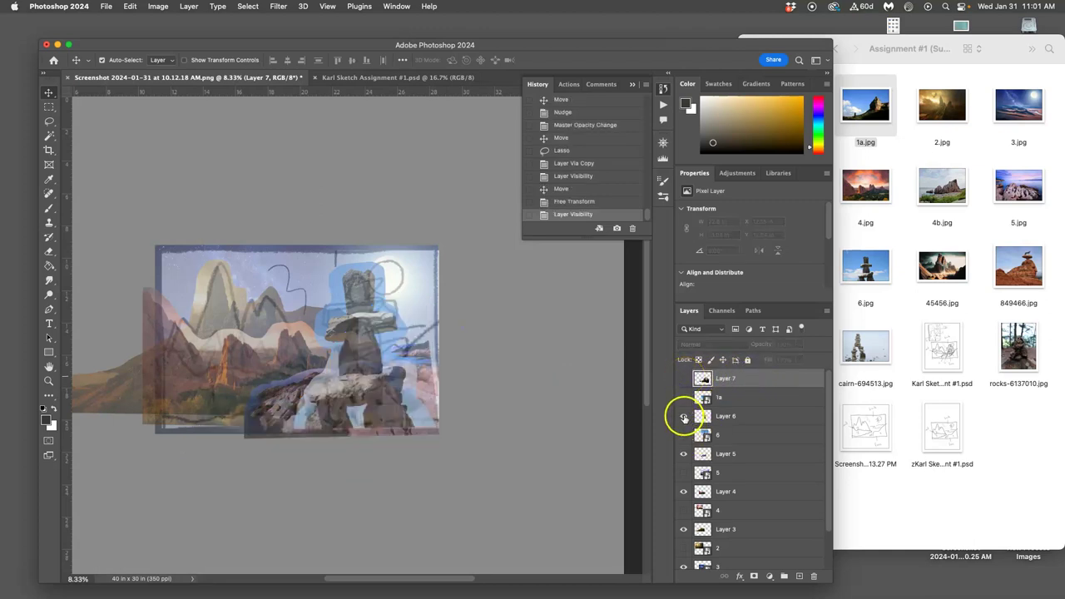
{"action": "left_click", "coordinate": [684, 416]}
{"action": "left_click", "coordinate": [684, 454]}
{"action": "left_click", "coordinate": [684, 491]}
{"action": "left_click", "coordinate": [684, 529]}
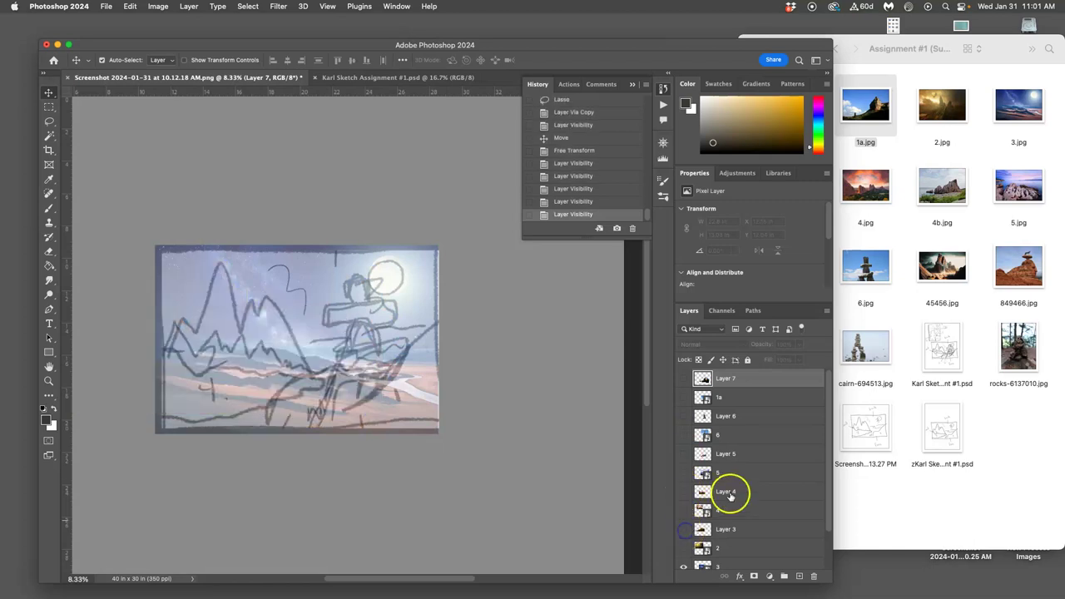
Restore the night-sky landscape layer 3 to 100% opacity.
{"action": "scroll", "coordinate": [730, 497], "scroll_direction": "down", "scroll_amount": 2}
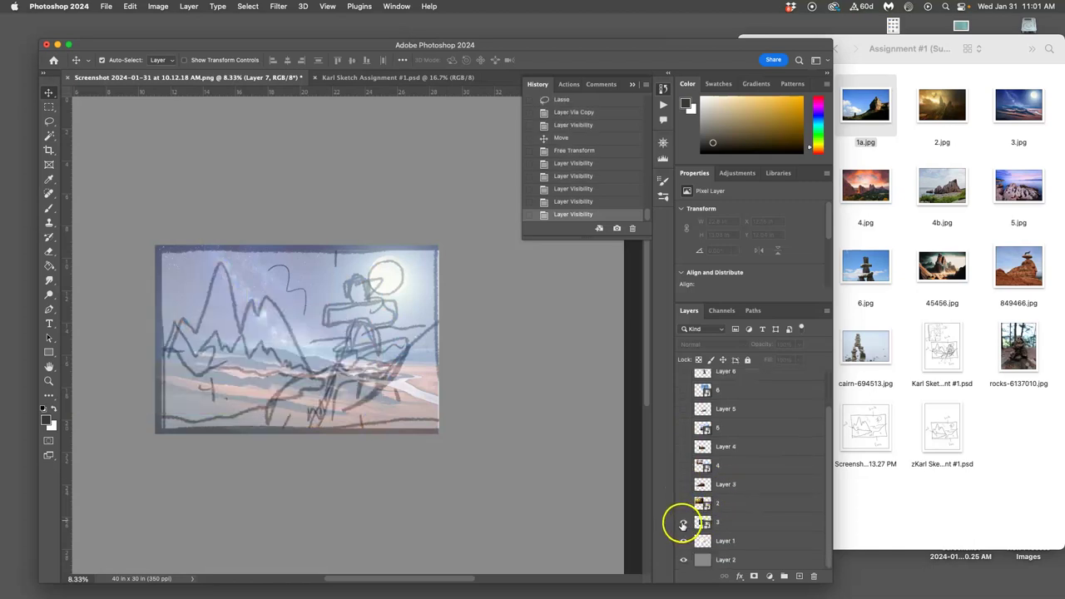
{"action": "left_click", "coordinate": [738, 523]}
{"action": "left_click", "coordinate": [799, 344]}
{"action": "left_click_drag", "start_coordinate": [815, 360], "coordinate": [826, 359]}
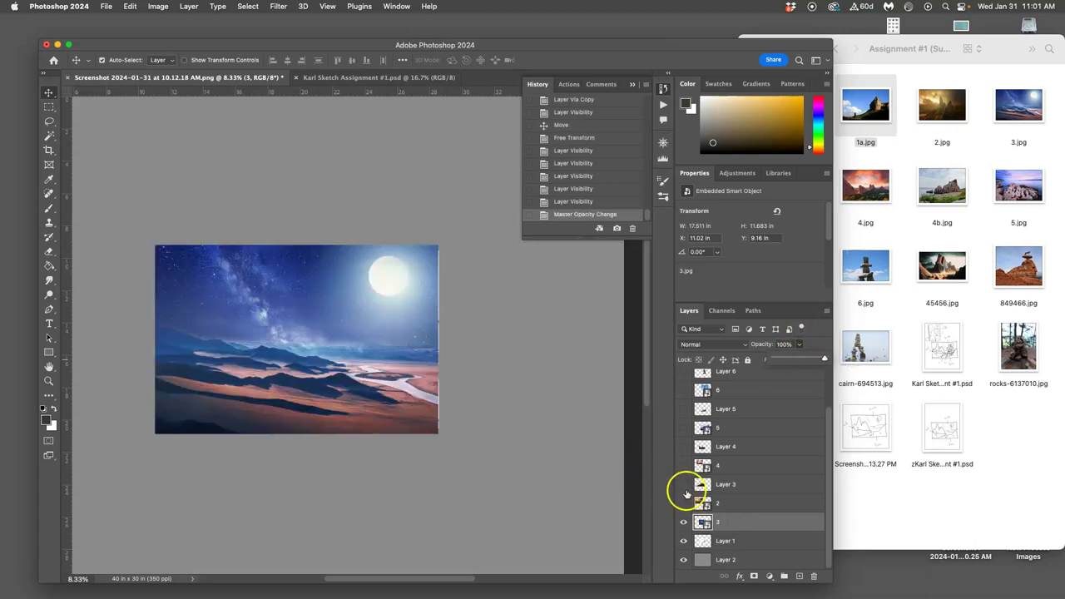
{"action": "left_click", "coordinate": [684, 485]}
Show the mountain cut-out Layer 3 at 100% opacity and zoom in on it.
{"action": "left_click", "coordinate": [684, 484]}
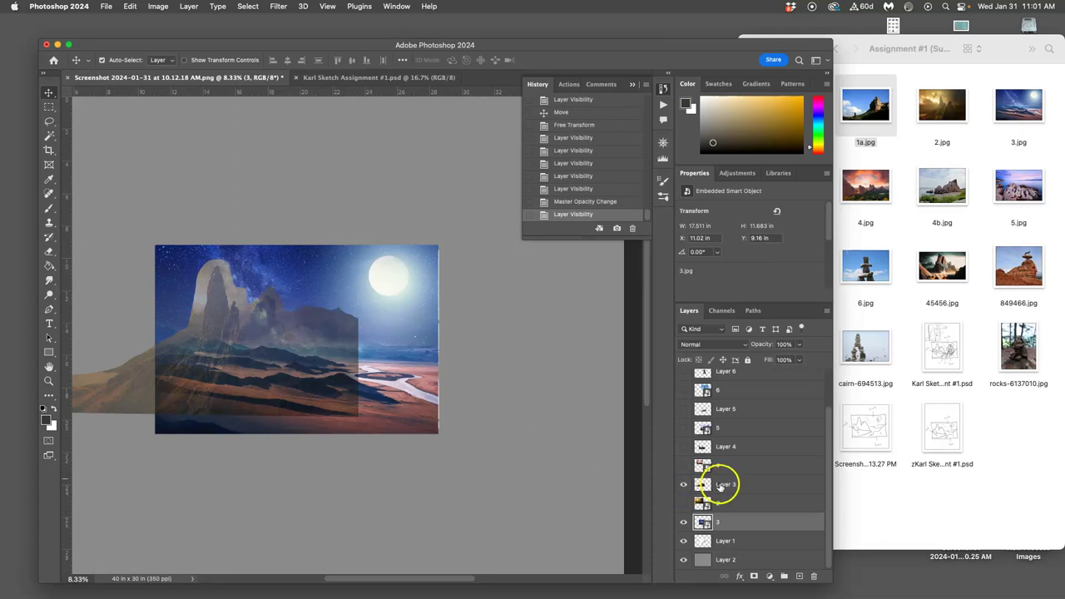
{"action": "left_click", "coordinate": [722, 484]}
{"action": "left_click_drag", "start_coordinate": [799, 344], "coordinate": [824, 360]}
{"action": "key", "text": "super+h"}
{"action": "key", "text": "super+equal"}
{"action": "key", "text": "super+equal"}
{"action": "key", "text": "super+equal"}
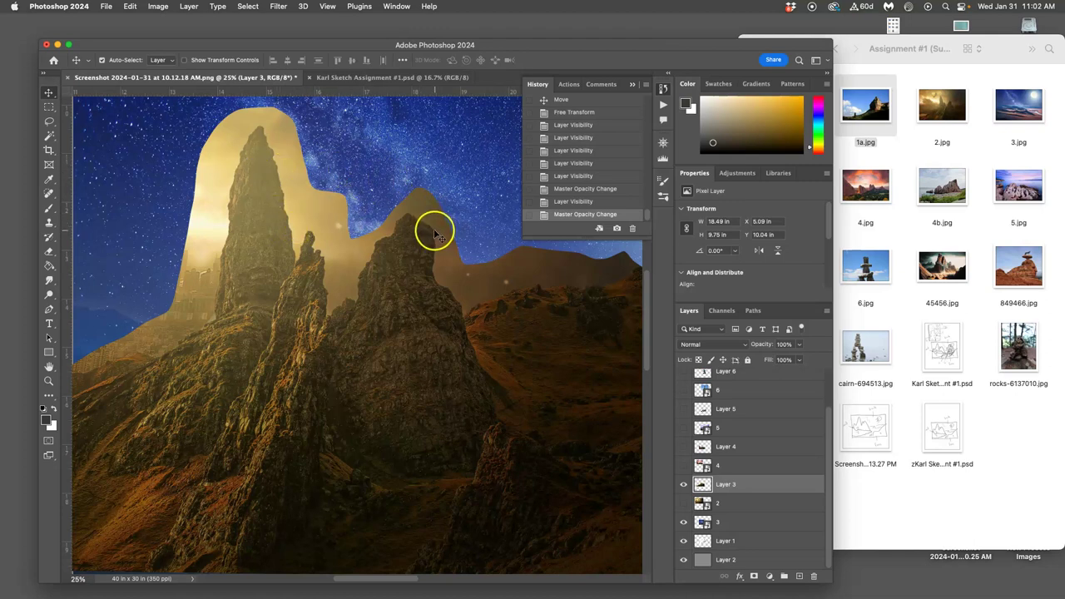
Lasso and delete the glow left of the spire, then undo the erase.
{"action": "scroll", "coordinate": [347, 226], "scroll_direction": "left", "scroll_amount": 1}
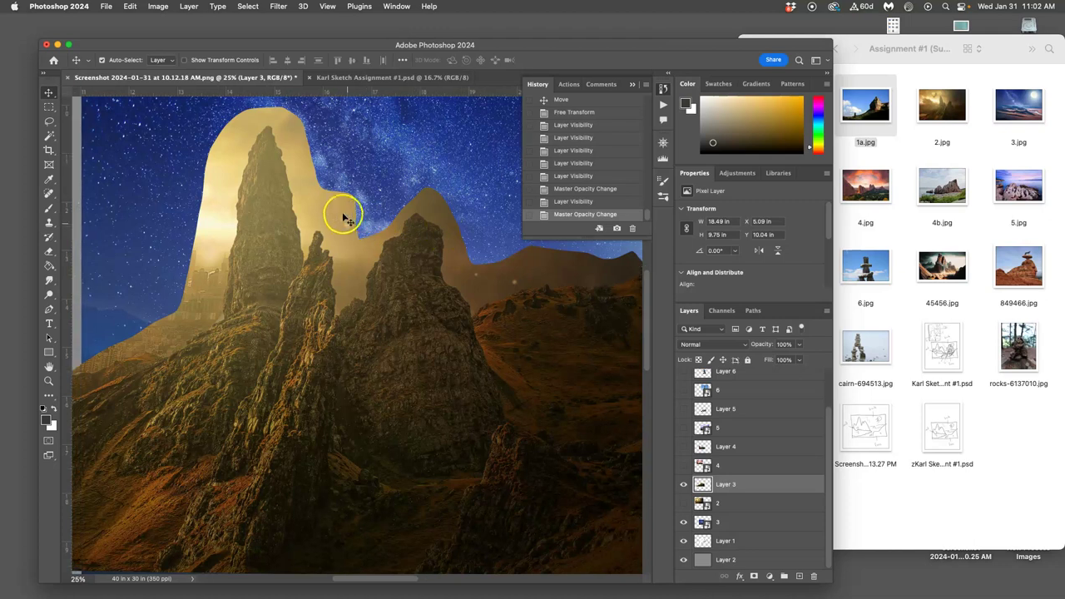
{"action": "left_click", "coordinate": [50, 122]}
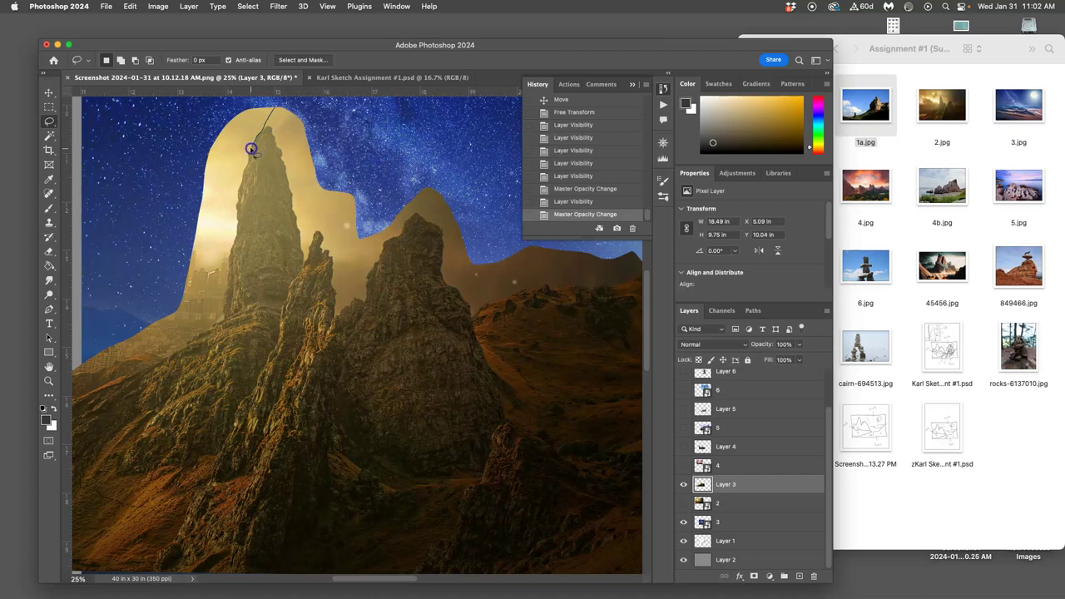
{"action": "mouse_move", "coordinate": [247, 164]}
{"action": "left_mouse_down"}
{"action": "mouse_move", "coordinate": [183, 159]}
{"action": "mouse_move", "coordinate": [225, 111]}
{"action": "mouse_move", "coordinate": [270, 105]}
{"action": "left_mouse_up"}
{"action": "key", "text": "Delete"}
{"action": "key", "text": "super+d"}
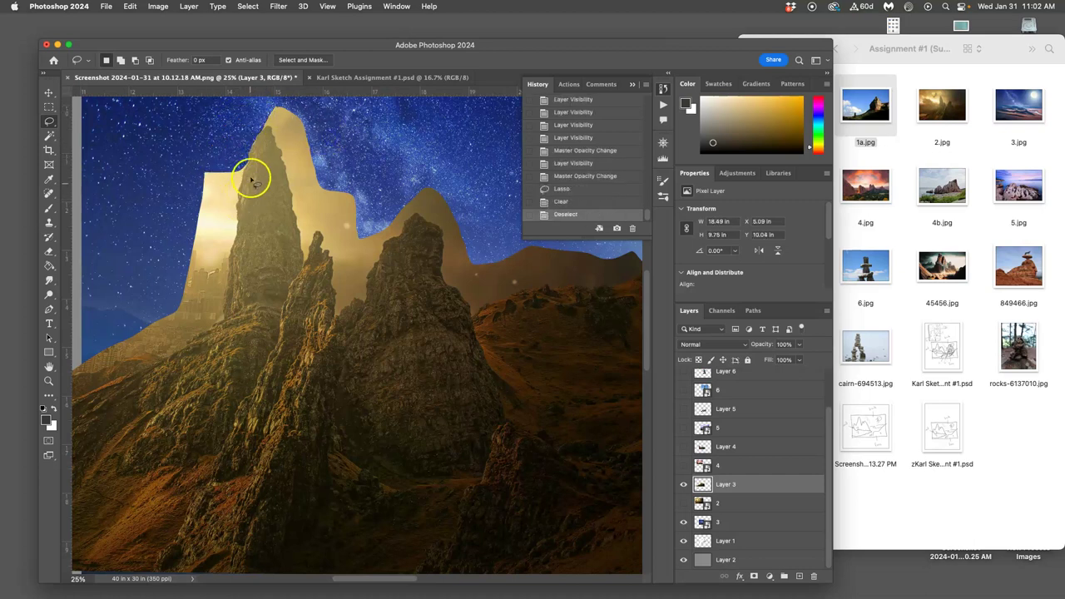
{"action": "key", "text": "z"}
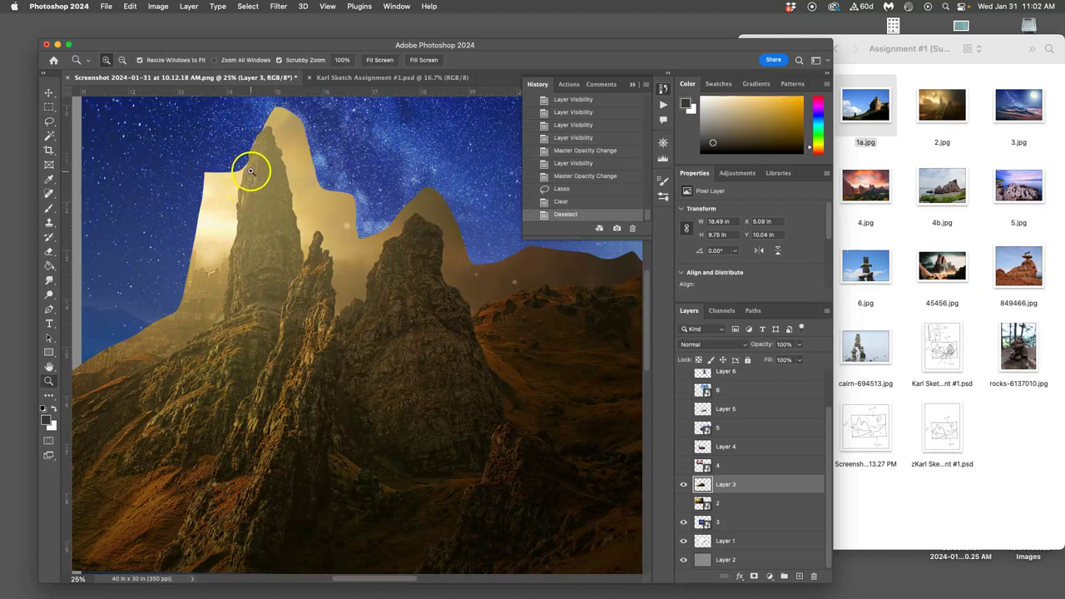
{"action": "key", "text": "super+z"}
{"action": "key", "text": "super+z"}
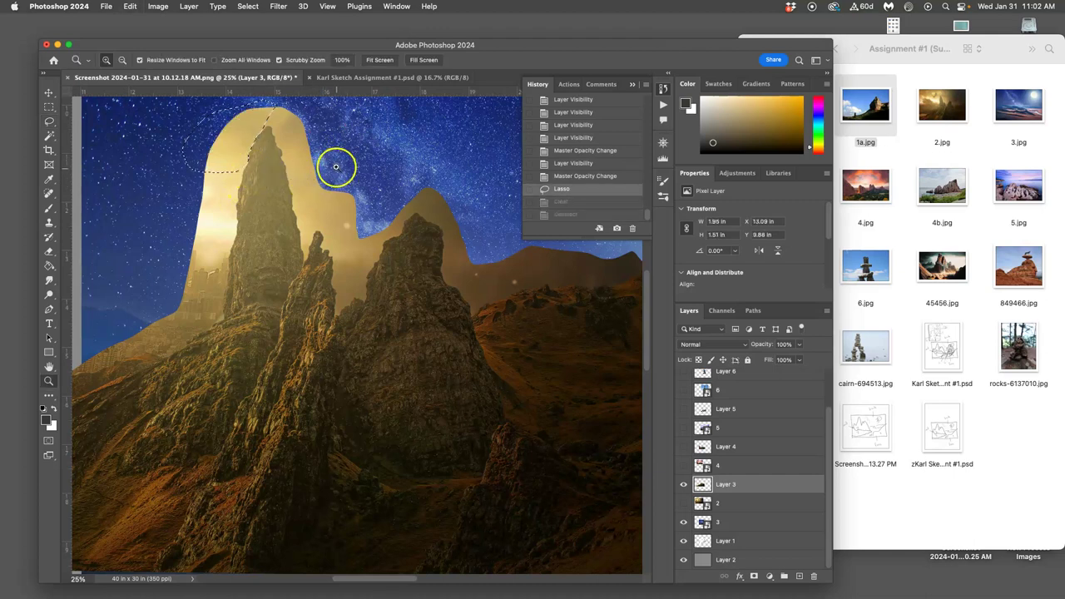
{"action": "key", "text": "super+d"}
Zoom out to 12.5% and widen the Photoshop window.
{"action": "left_click", "coordinate": [326, 169], "text": "alt"}
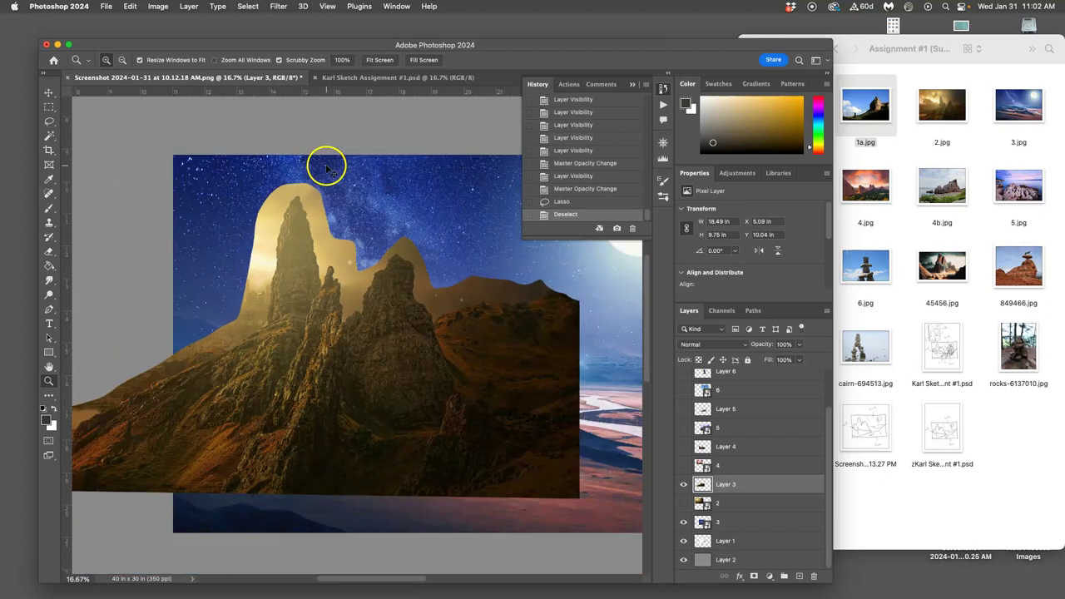
{"action": "left_click", "coordinate": [326, 167], "text": "alt"}
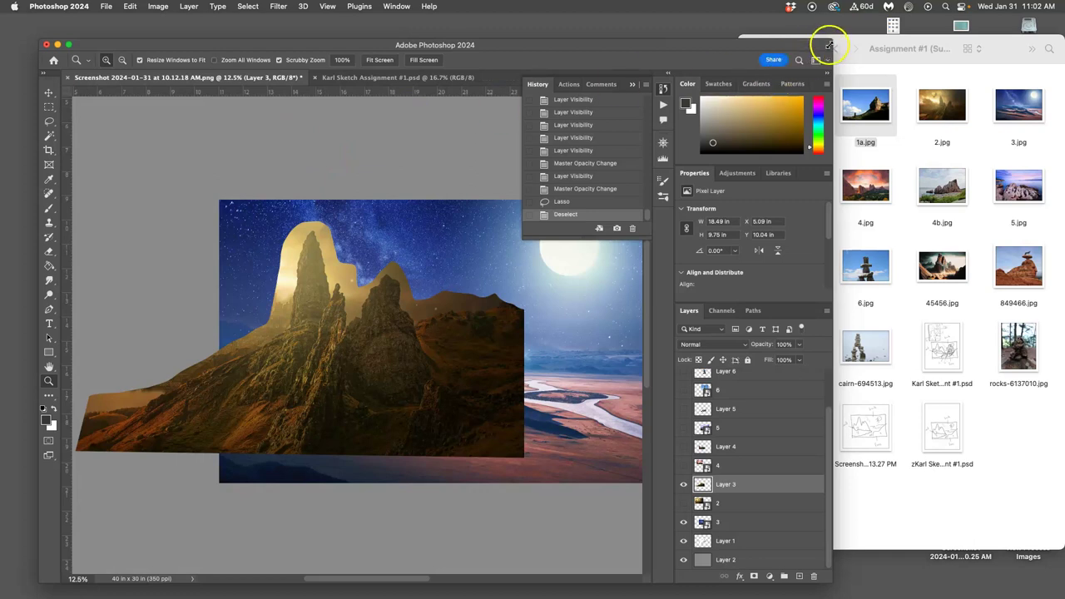
{"action": "left_click_drag", "start_coordinate": [832, 38], "coordinate": [968, 35]}
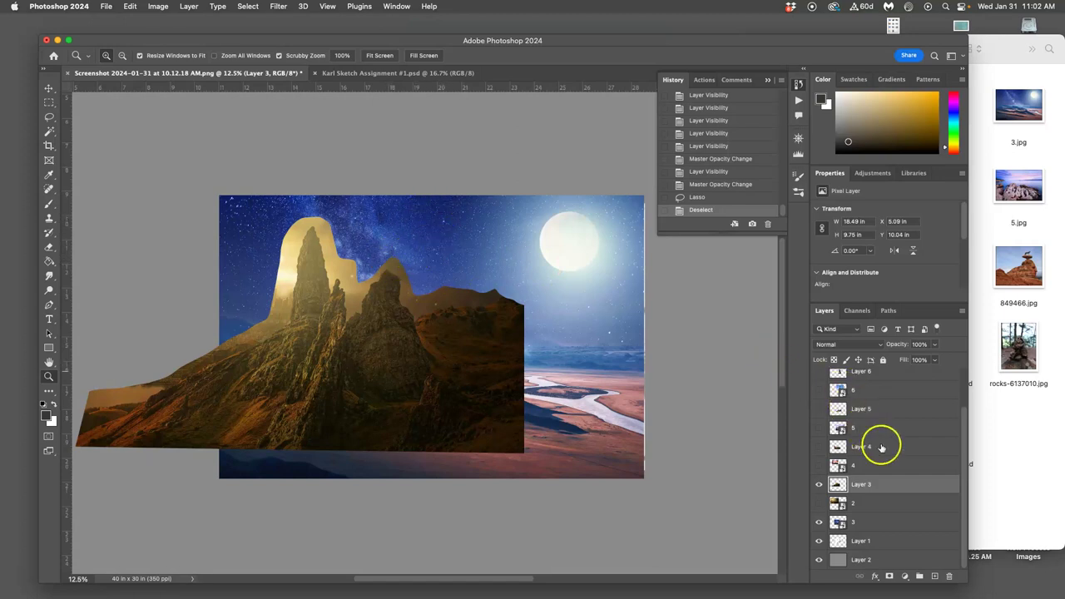
Nudge the moonlit background layer 3 one step right with the Move tool.
{"action": "left_click", "coordinate": [873, 521]}
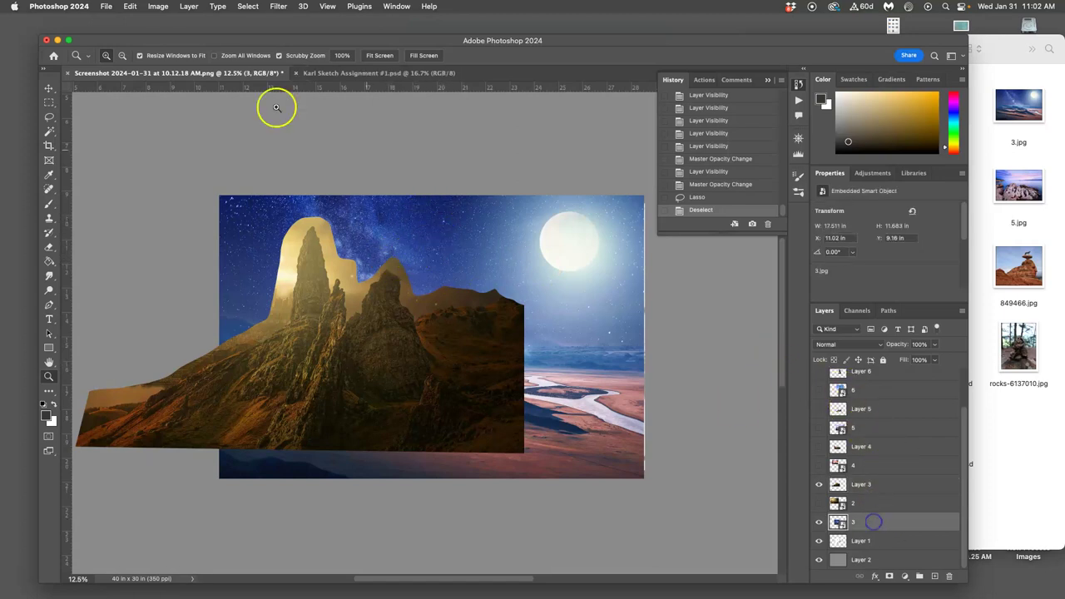
{"action": "left_click", "coordinate": [48, 88]}
{"action": "key", "text": "Right"}
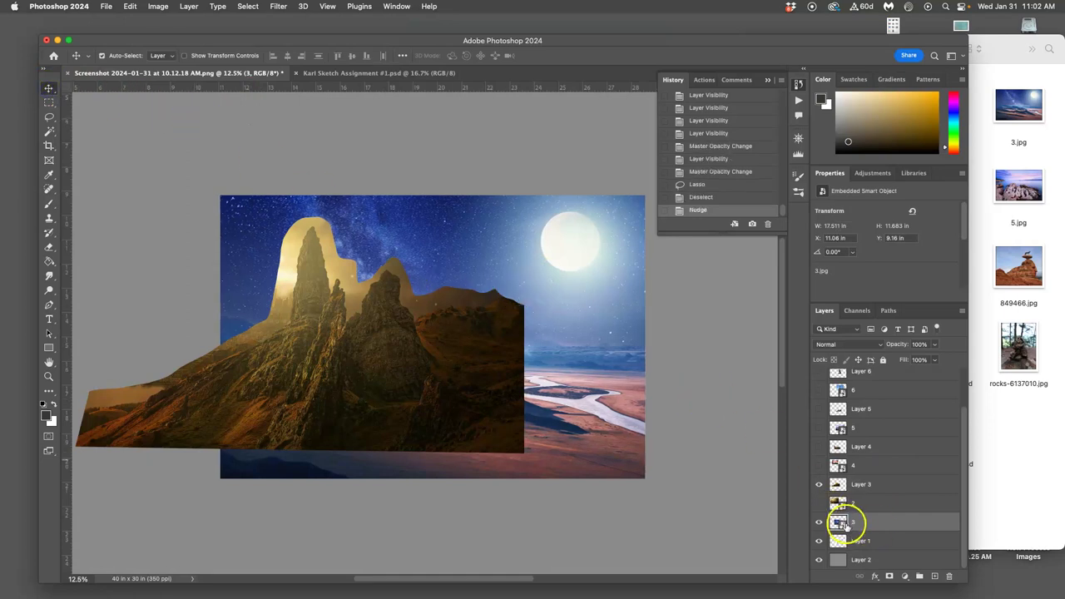
Toggle the mountain cut-out's visibility to compare, and browse the Image menu without changes.
{"action": "left_click", "coordinate": [891, 485]}
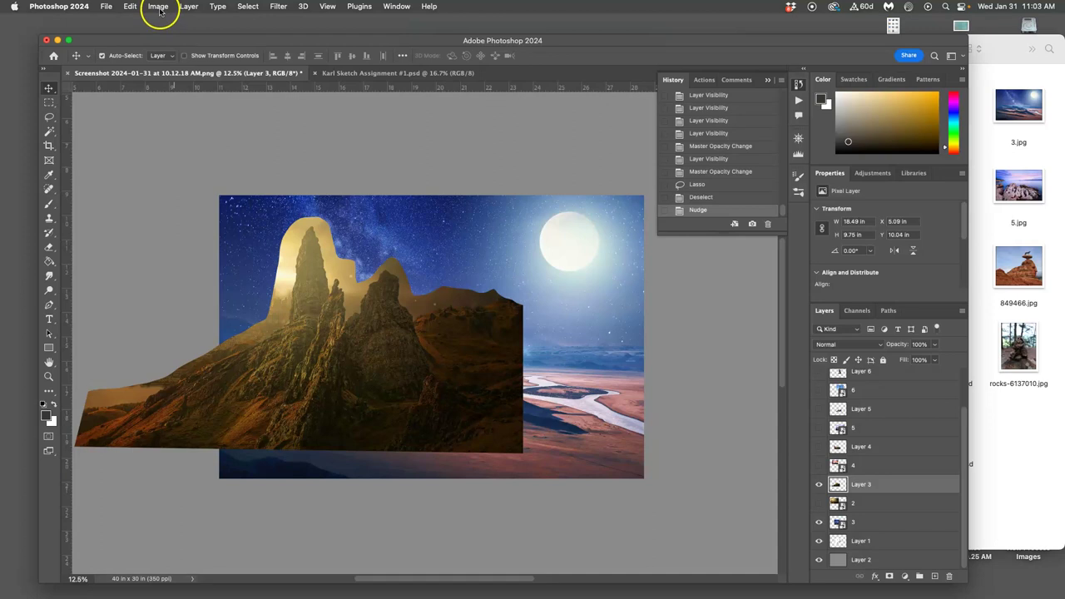
{"action": "left_click", "coordinate": [819, 485]}
{"action": "left_click", "coordinate": [819, 485]}
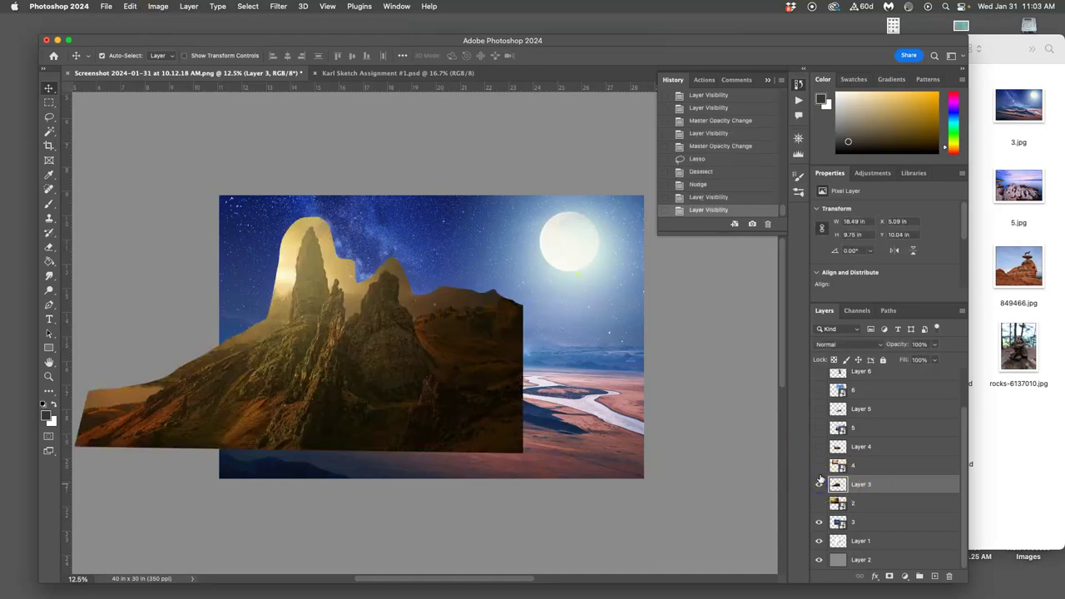
{"action": "left_click", "coordinate": [158, 7]}
{"action": "mouse_move", "coordinate": [168, 38]}
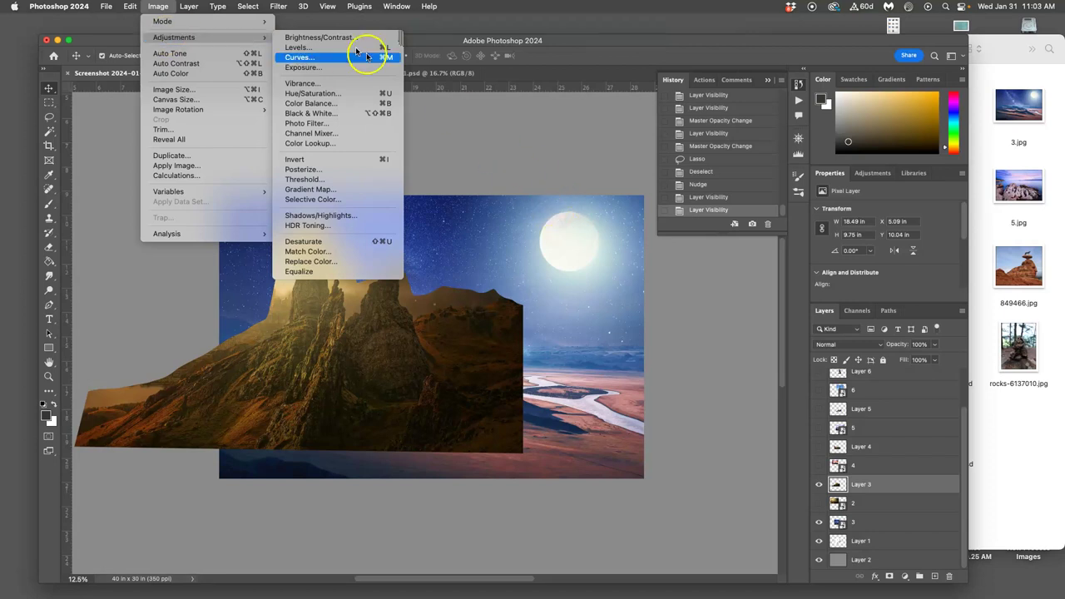
{"action": "mouse_move", "coordinate": [202, 6]}
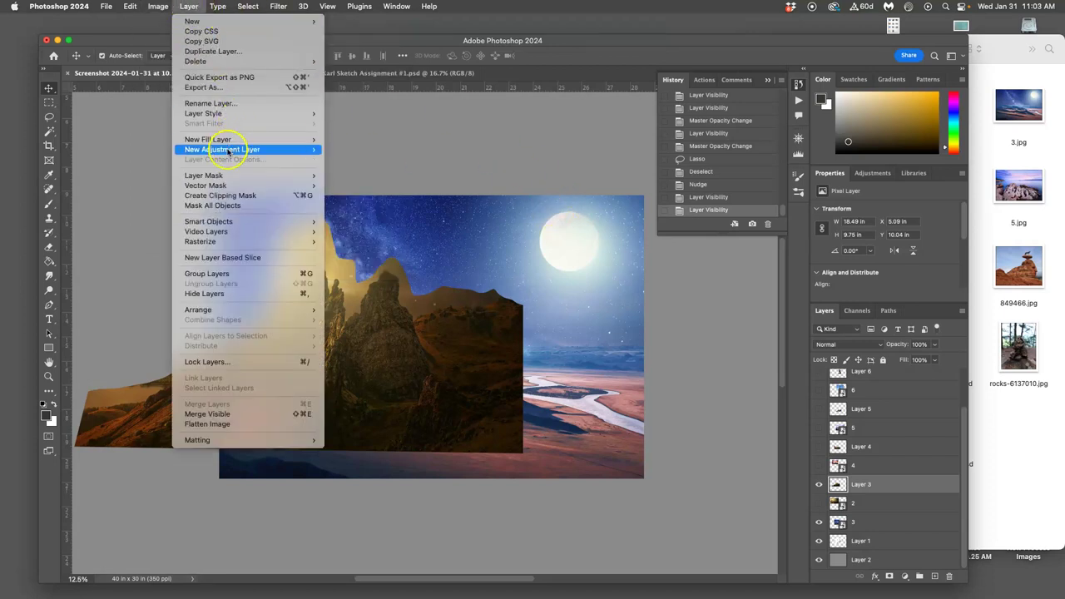
{"action": "mouse_move", "coordinate": [291, 149]}
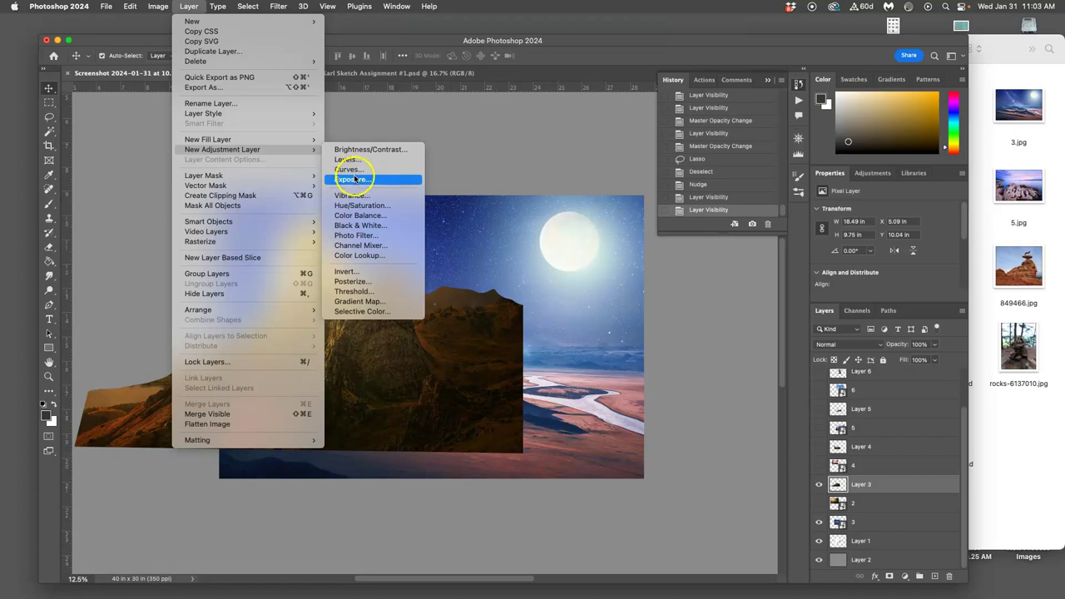
{"action": "mouse_move", "coordinate": [146, 7]}
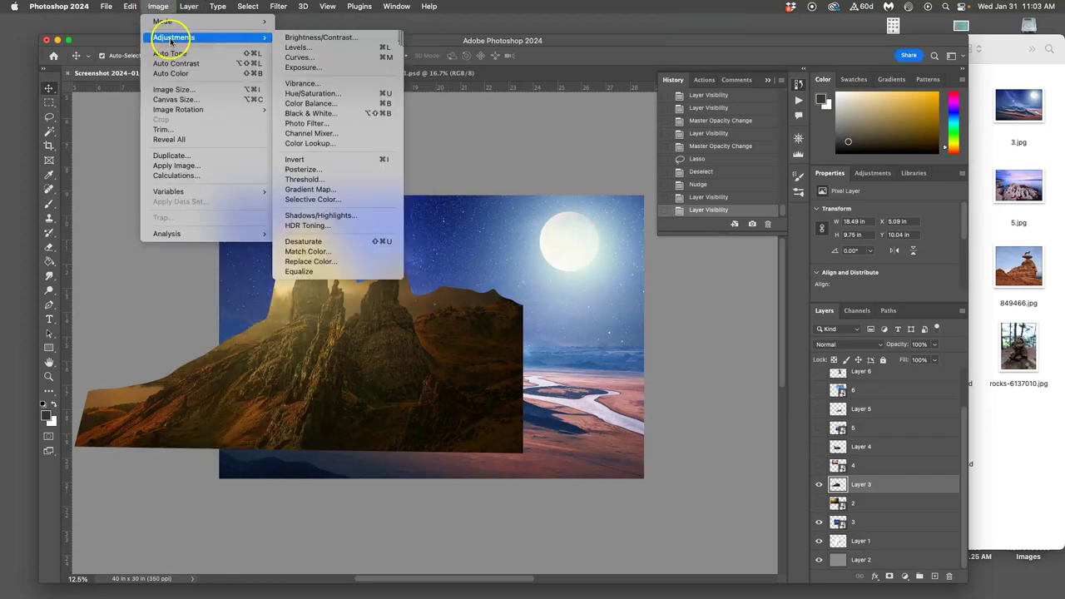
{"action": "left_click", "coordinate": [513, 141]}
{"action": "left_click", "coordinate": [844, 490]}
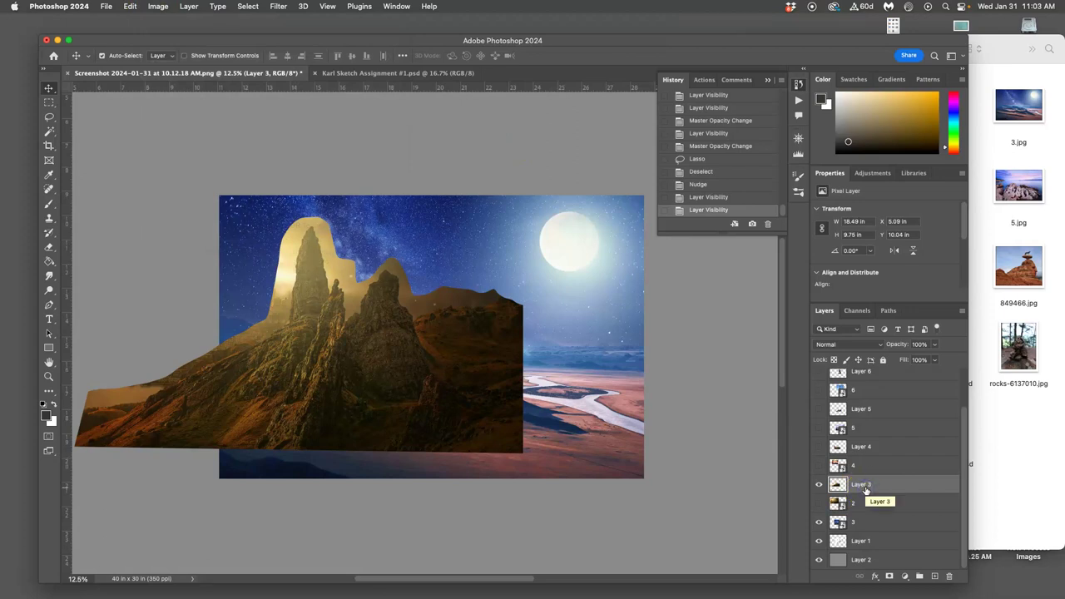
Duplicate the mountain layer as Layer 3 copy, toggling the original Layer 3 off and on, then bring up Image > Adjustments.
{"action": "key", "text": "super+j"}
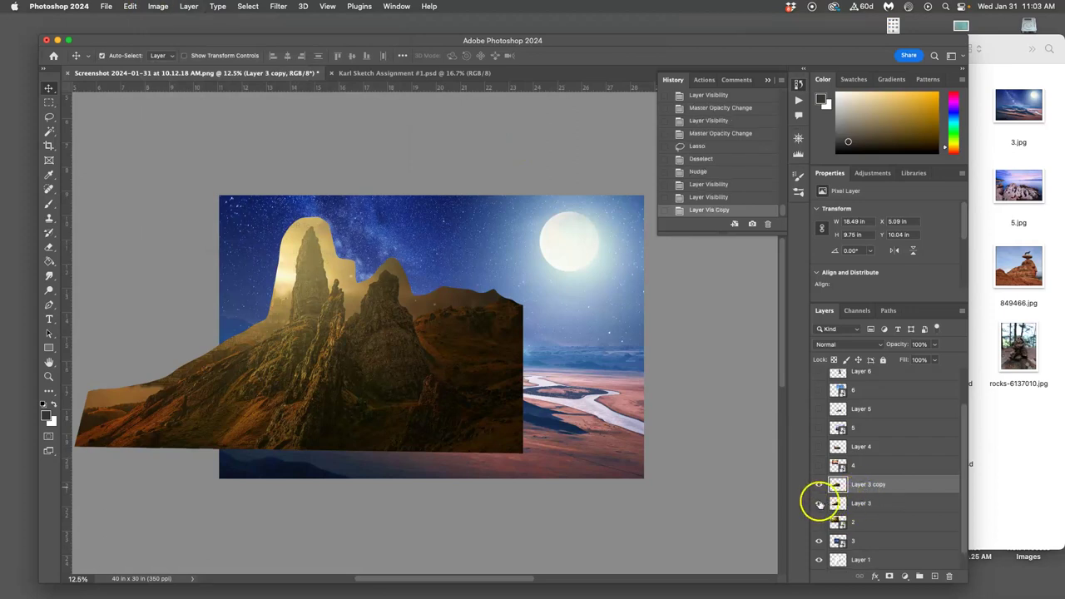
{"action": "left_click", "coordinate": [820, 503]}
{"action": "left_click", "coordinate": [861, 487]}
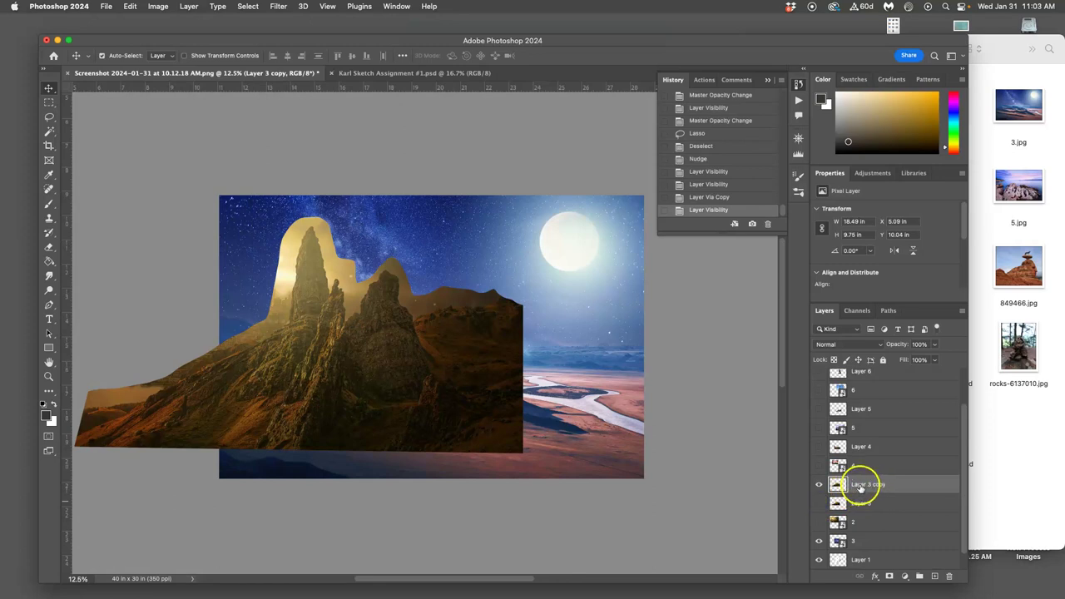
{"action": "left_click", "coordinate": [819, 503]}
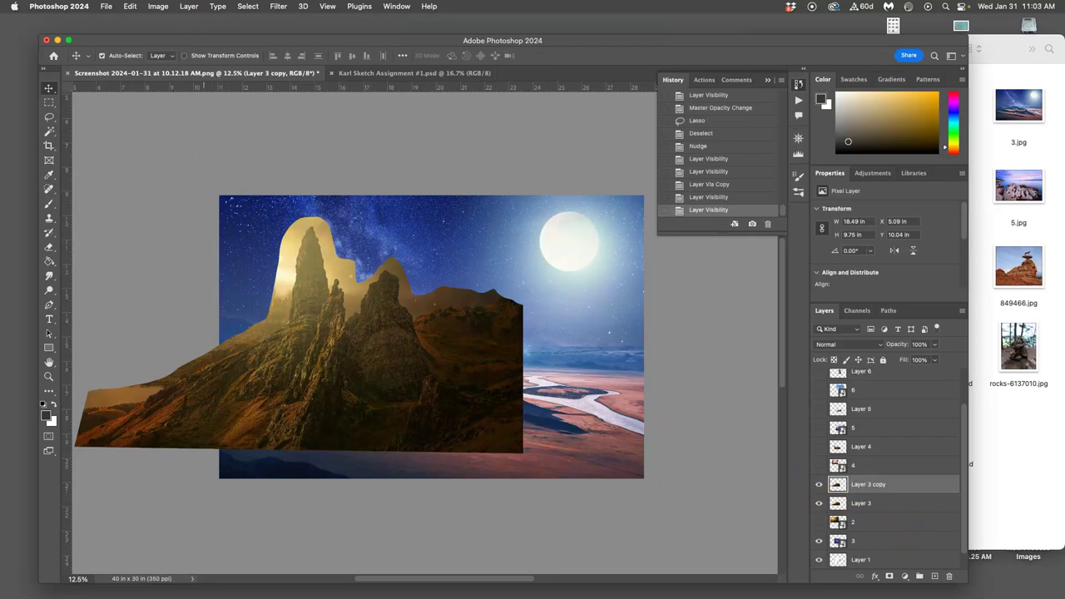
{"action": "left_click", "coordinate": [158, 6]}
{"action": "mouse_move", "coordinate": [172, 35]}
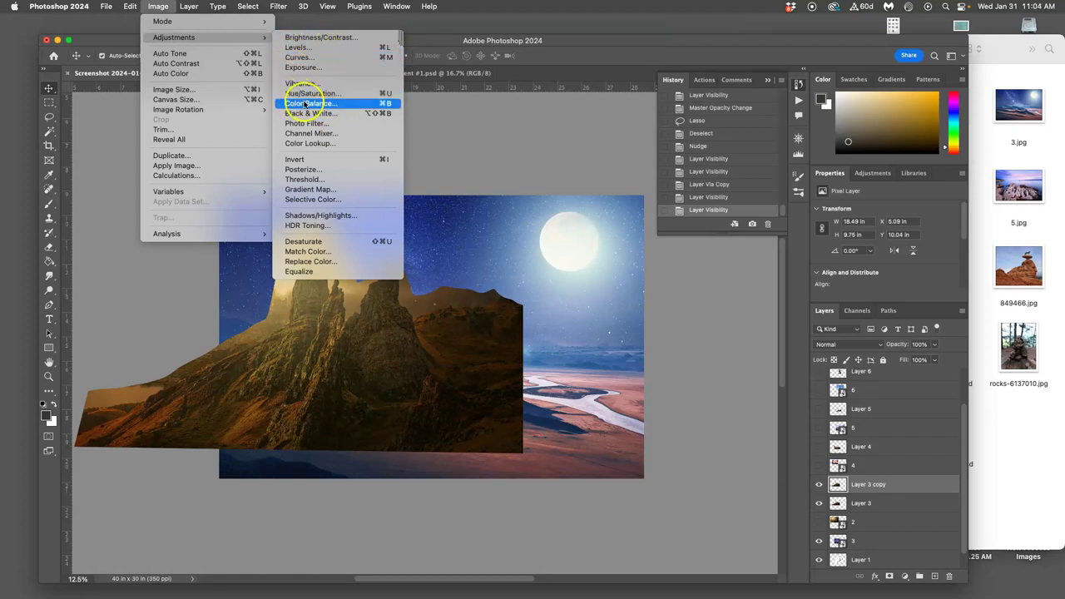
Use Levels on Layer 3 copy to raise the midtone input to 1.26, trying the shadow and highlight points.
{"action": "left_click", "coordinate": [297, 48]}
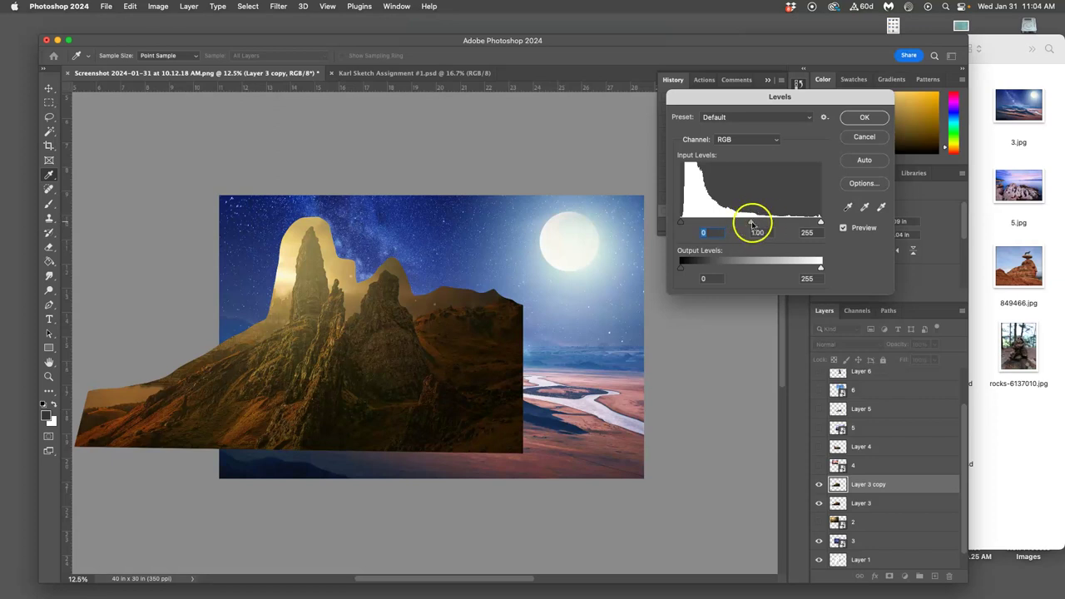
{"action": "mouse_move", "coordinate": [750, 224]}
{"action": "left_mouse_down"}
{"action": "mouse_move", "coordinate": [734, 225]}
{"action": "mouse_move", "coordinate": [763, 223]}
{"action": "mouse_move", "coordinate": [717, 220]}
{"action": "mouse_move", "coordinate": [772, 220]}
{"action": "mouse_move", "coordinate": [741, 218]}
{"action": "left_mouse_up"}
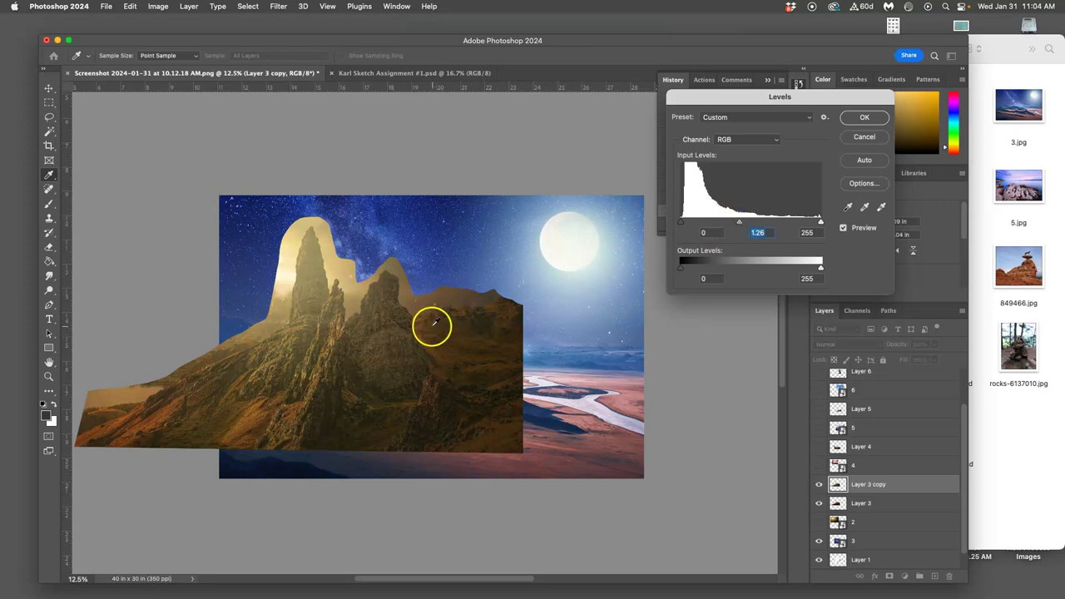
{"action": "scroll", "coordinate": [430, 321], "scroll_direction": "up", "scroll_amount": 5}
{"action": "scroll", "coordinate": [347, 317], "scroll_direction": "left", "scroll_amount": 5}
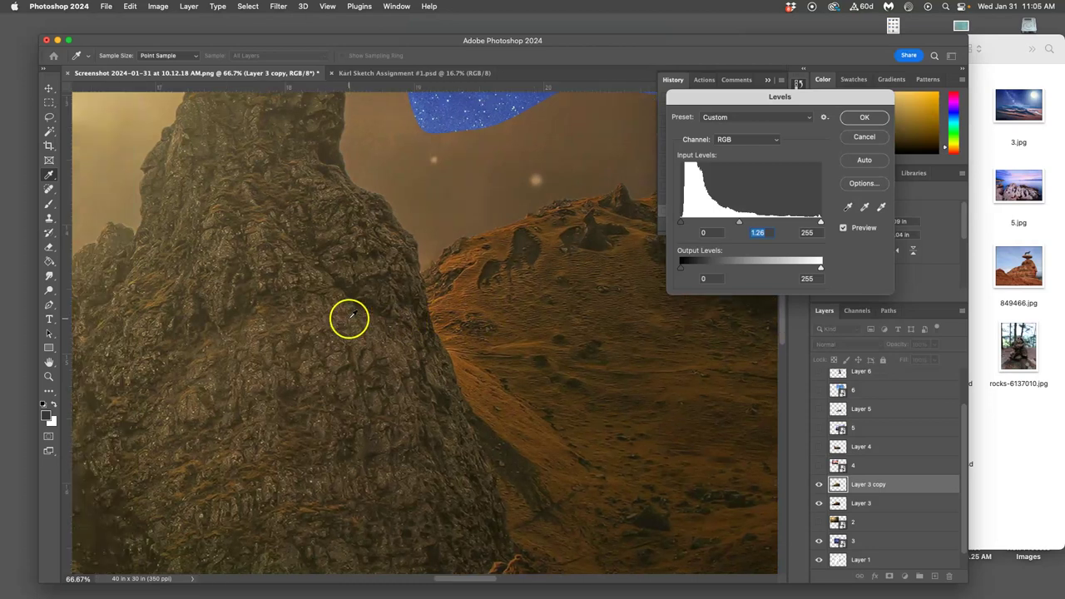
{"action": "scroll", "coordinate": [440, 306], "scroll_direction": "right", "scroll_amount": 5}
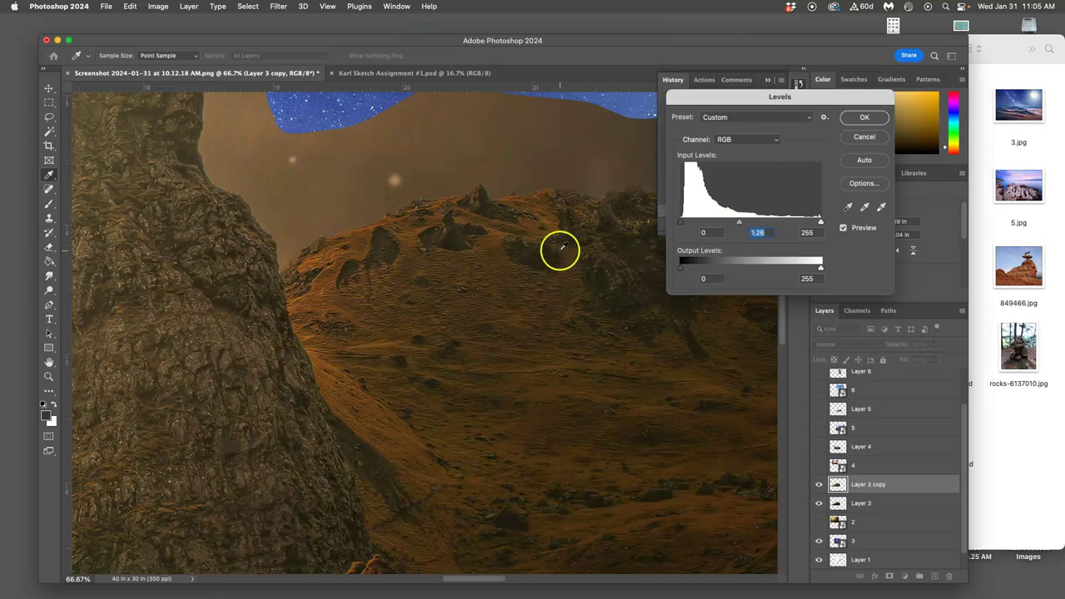
{"action": "scroll", "coordinate": [560, 249], "scroll_direction": "down", "scroll_amount": 4}
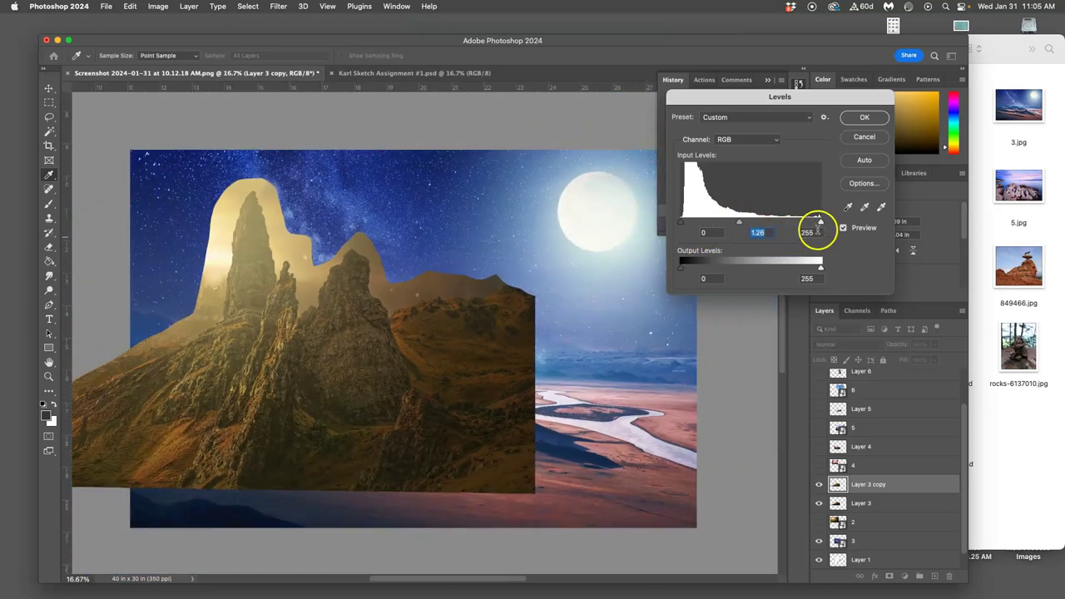
{"action": "mouse_move", "coordinate": [819, 227]}
{"action": "left_mouse_down"}
{"action": "mouse_move", "coordinate": [732, 220]}
{"action": "mouse_move", "coordinate": [822, 221]}
{"action": "left_mouse_up"}
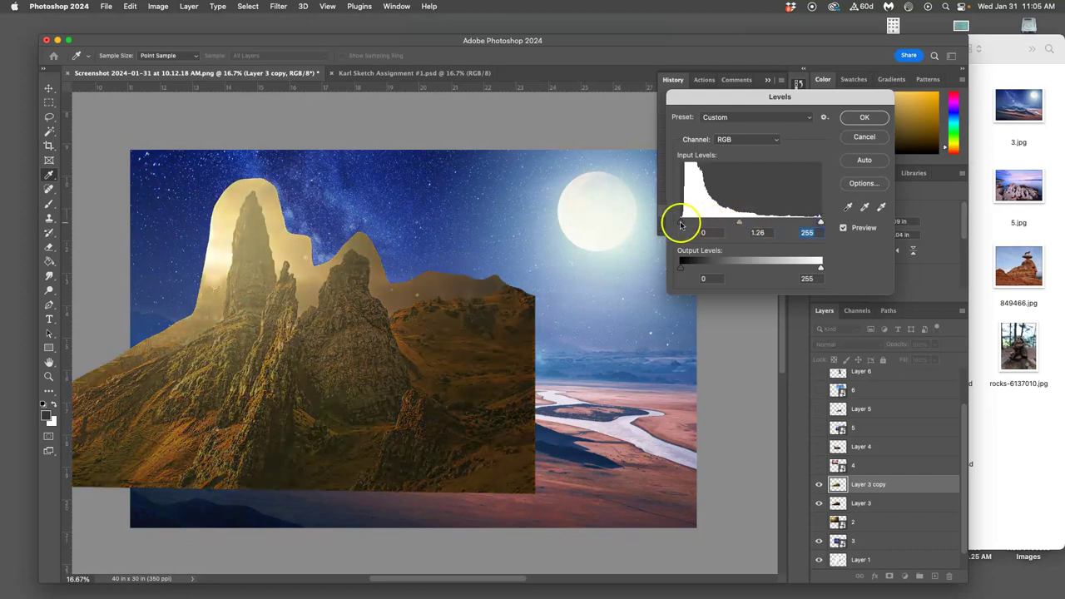
{"action": "mouse_move", "coordinate": [681, 223]}
{"action": "left_mouse_down"}
{"action": "mouse_move", "coordinate": [711, 220]}
{"action": "mouse_move", "coordinate": [677, 218]}
{"action": "left_mouse_up"}
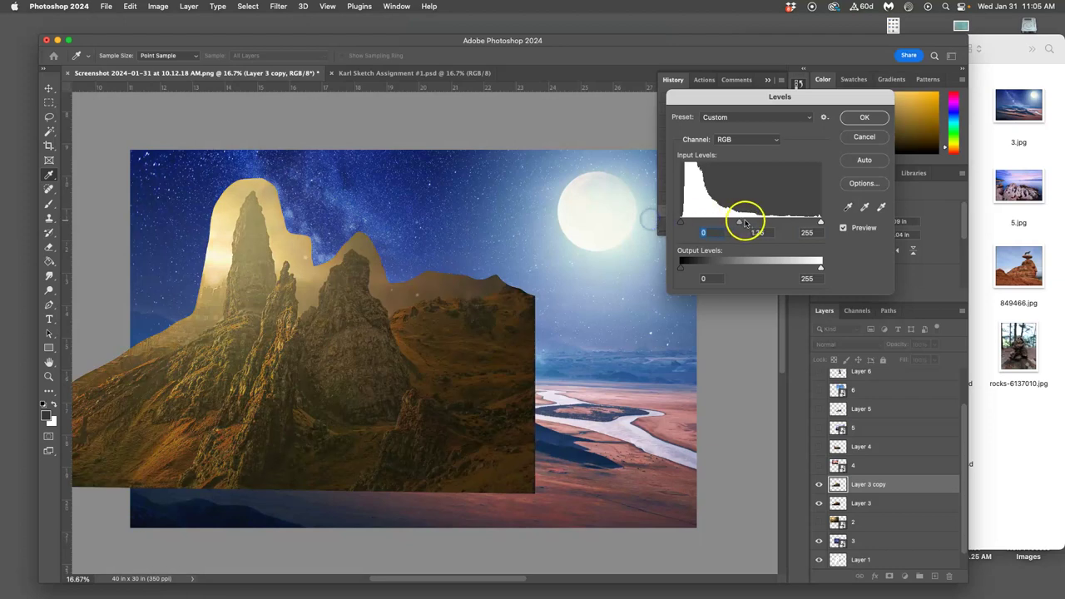